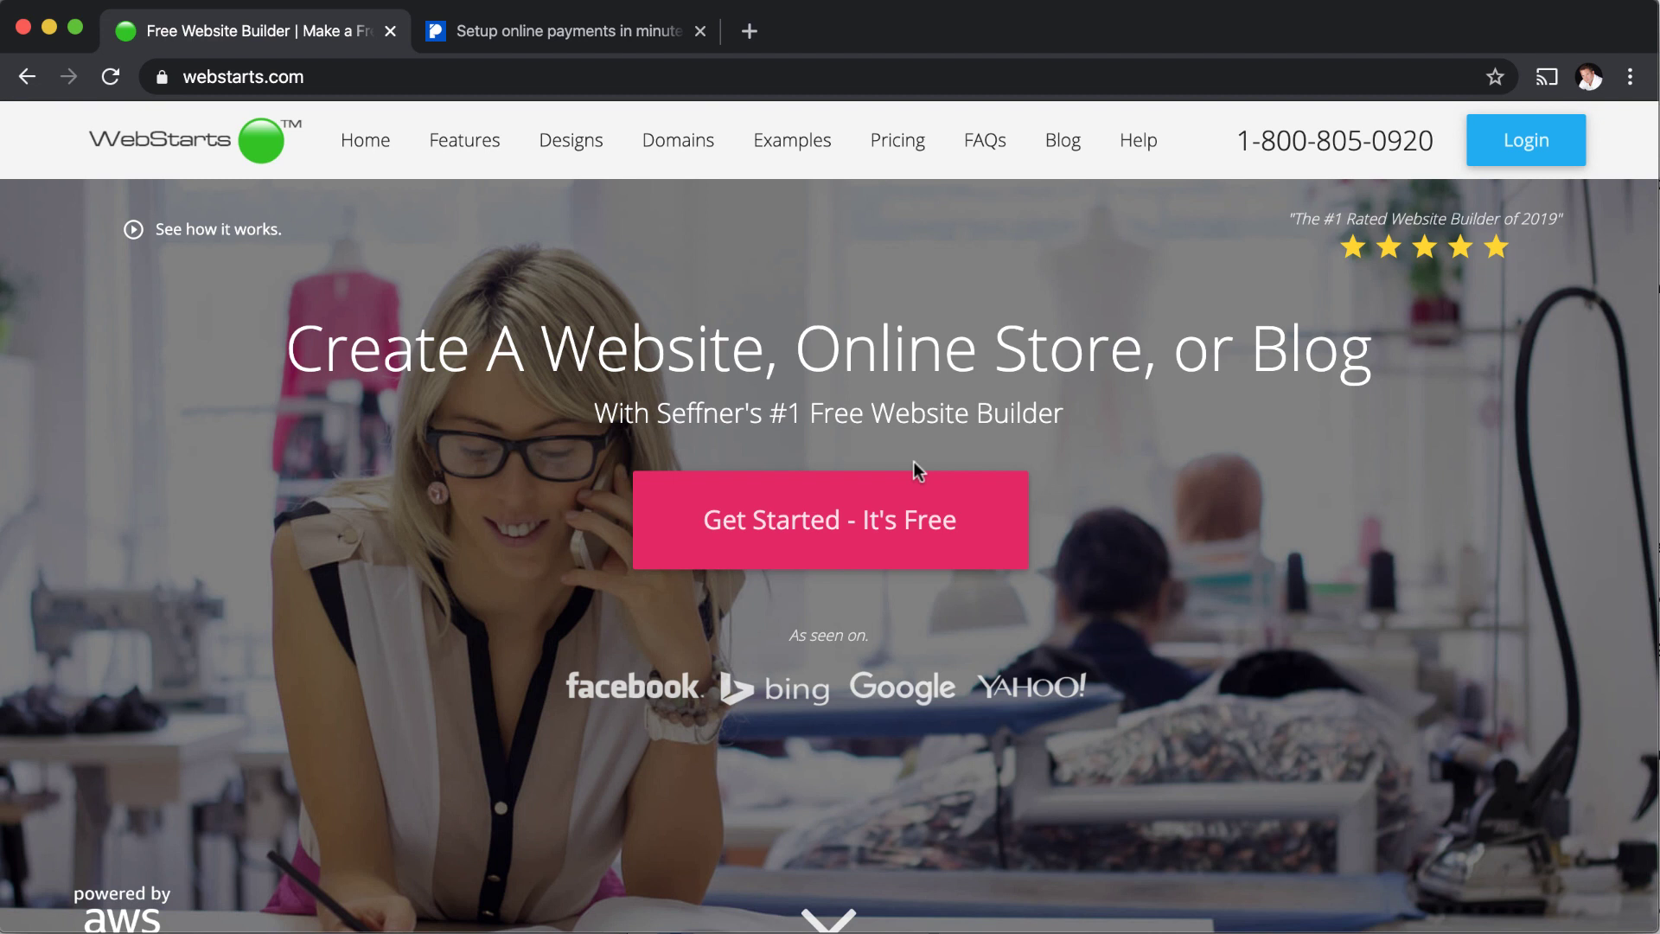
- Switch to the Payhere website and scroll through the sample £3.20 Coffee checkout
left_click(617, 30)
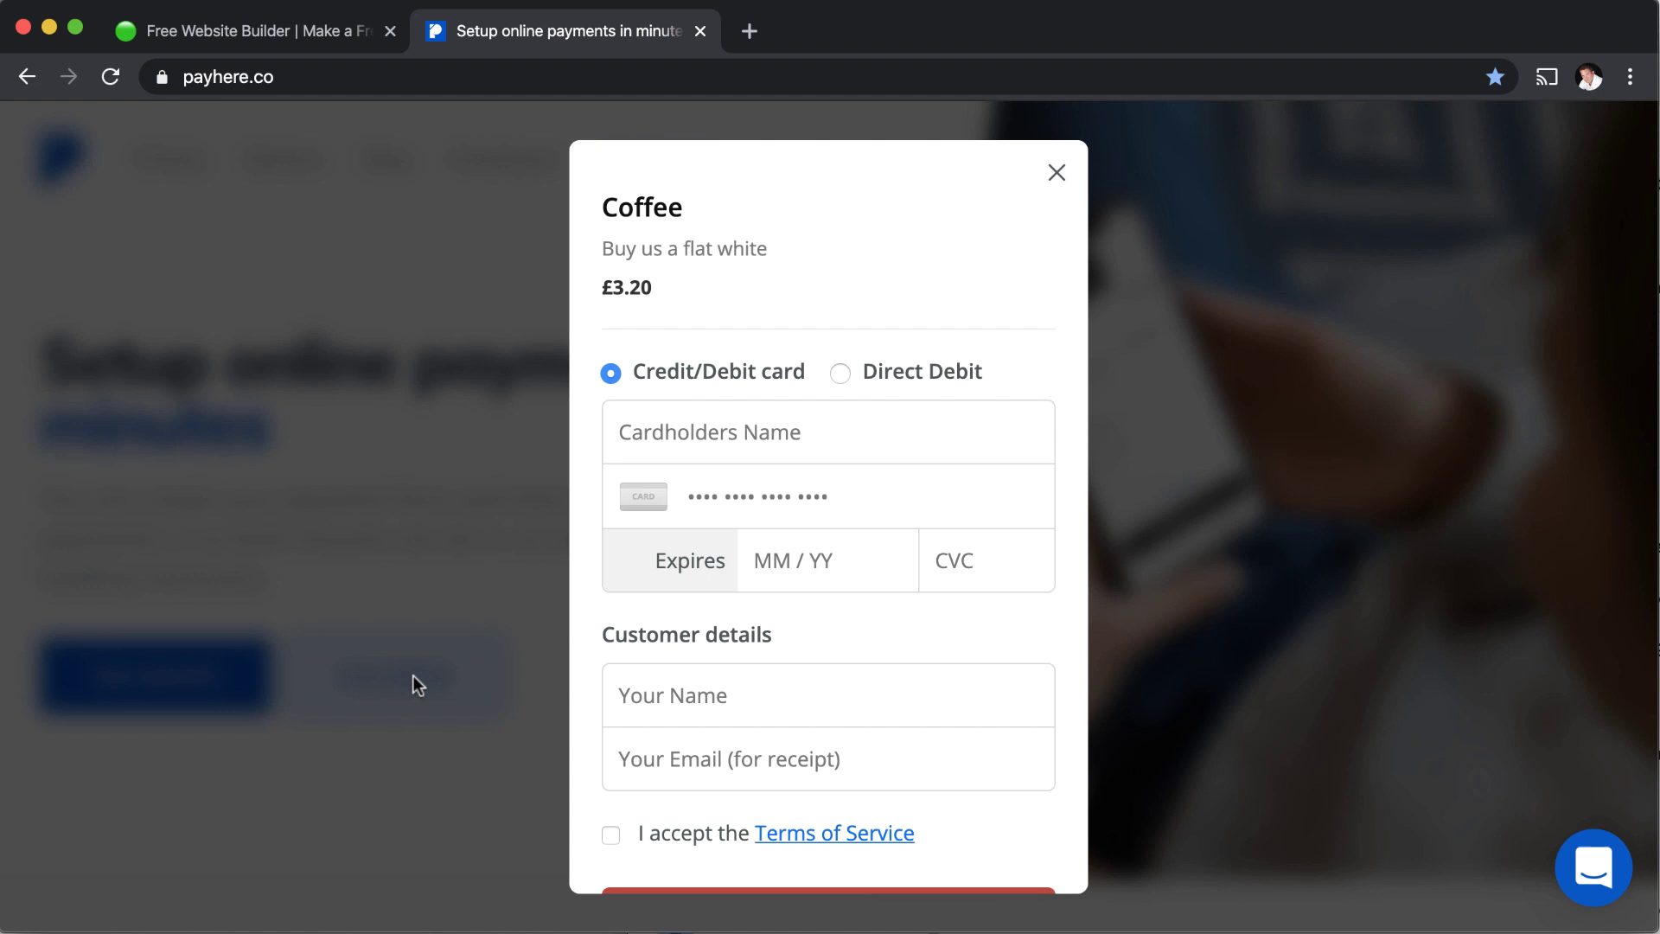
scroll(759, 660, "down", 3)
scroll(761, 666, "up", 3)
scroll(927, 438, "down", 3)
scroll(928, 438, "up", 3)
- Close the sample Coffee checkout modal with its X
left_click(1058, 177)
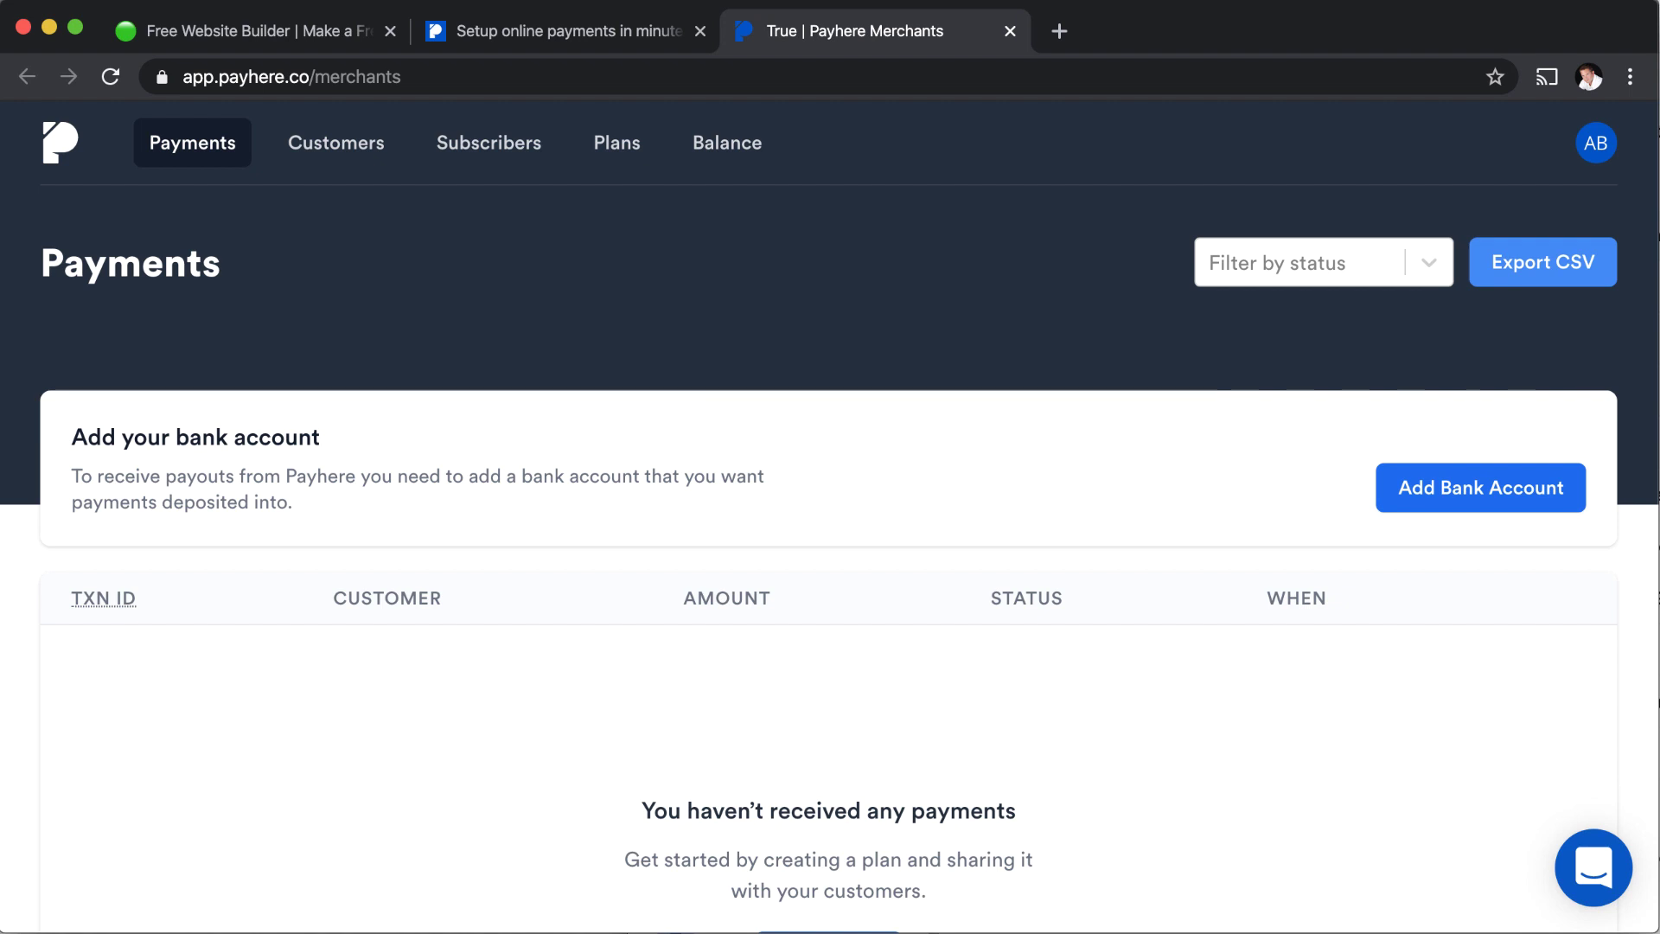
- Show the Plans page listing the $100.00 per month Donation plan
left_click(630, 147)
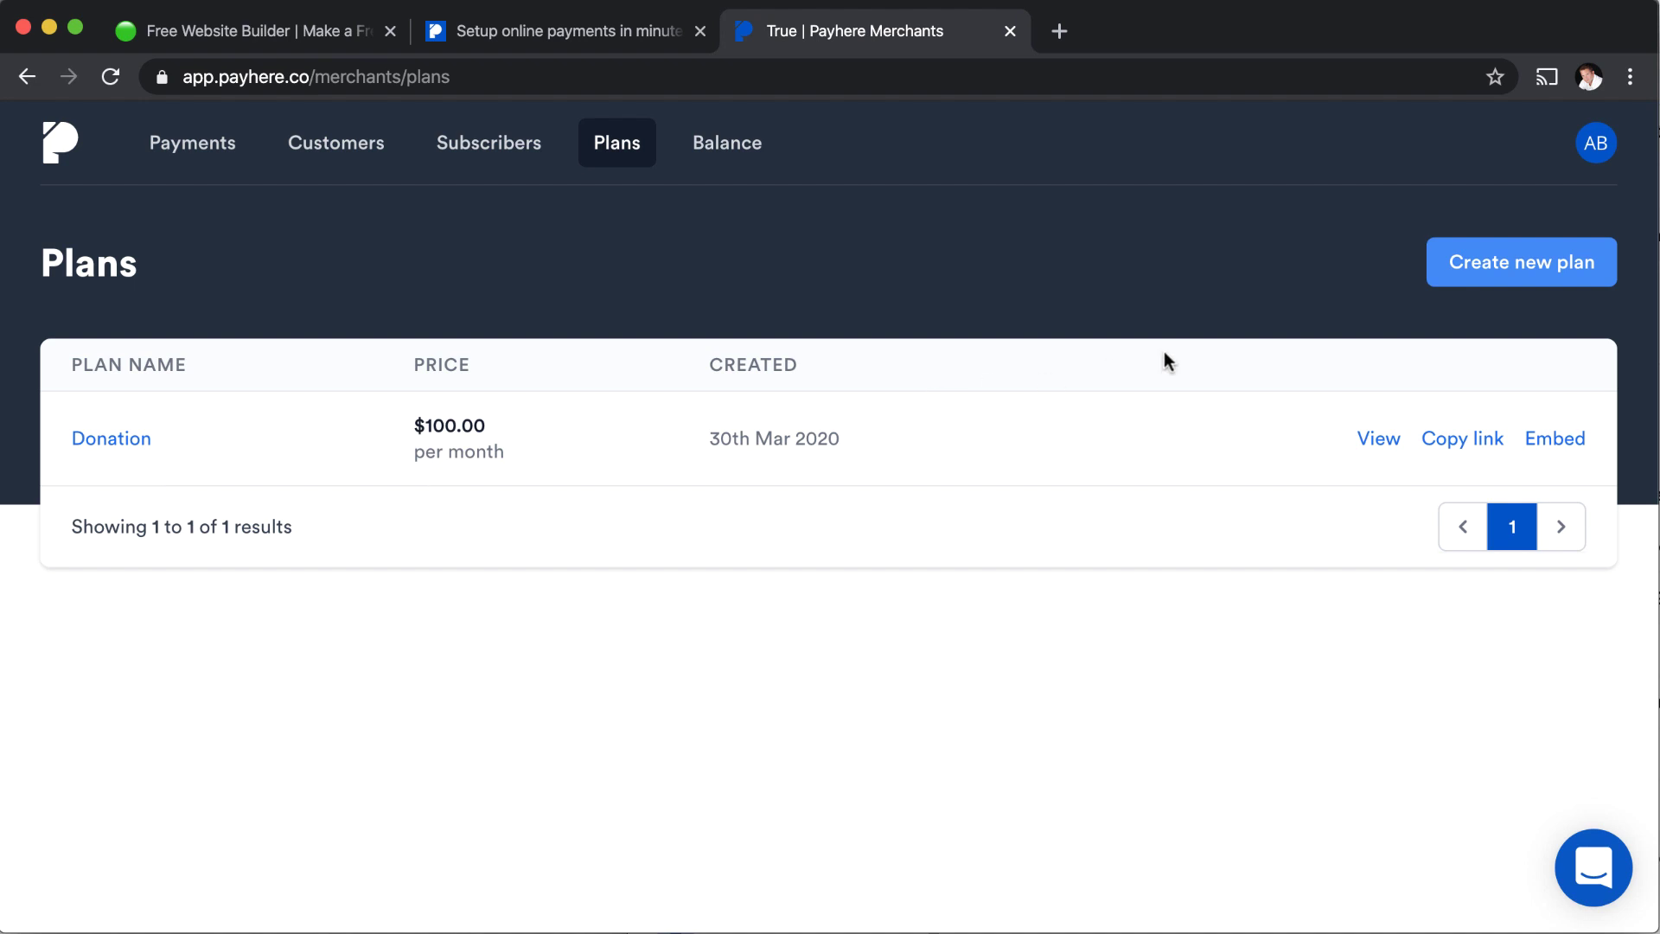
- Start a new plan and set its payment type to One-off
left_click(1520, 286)
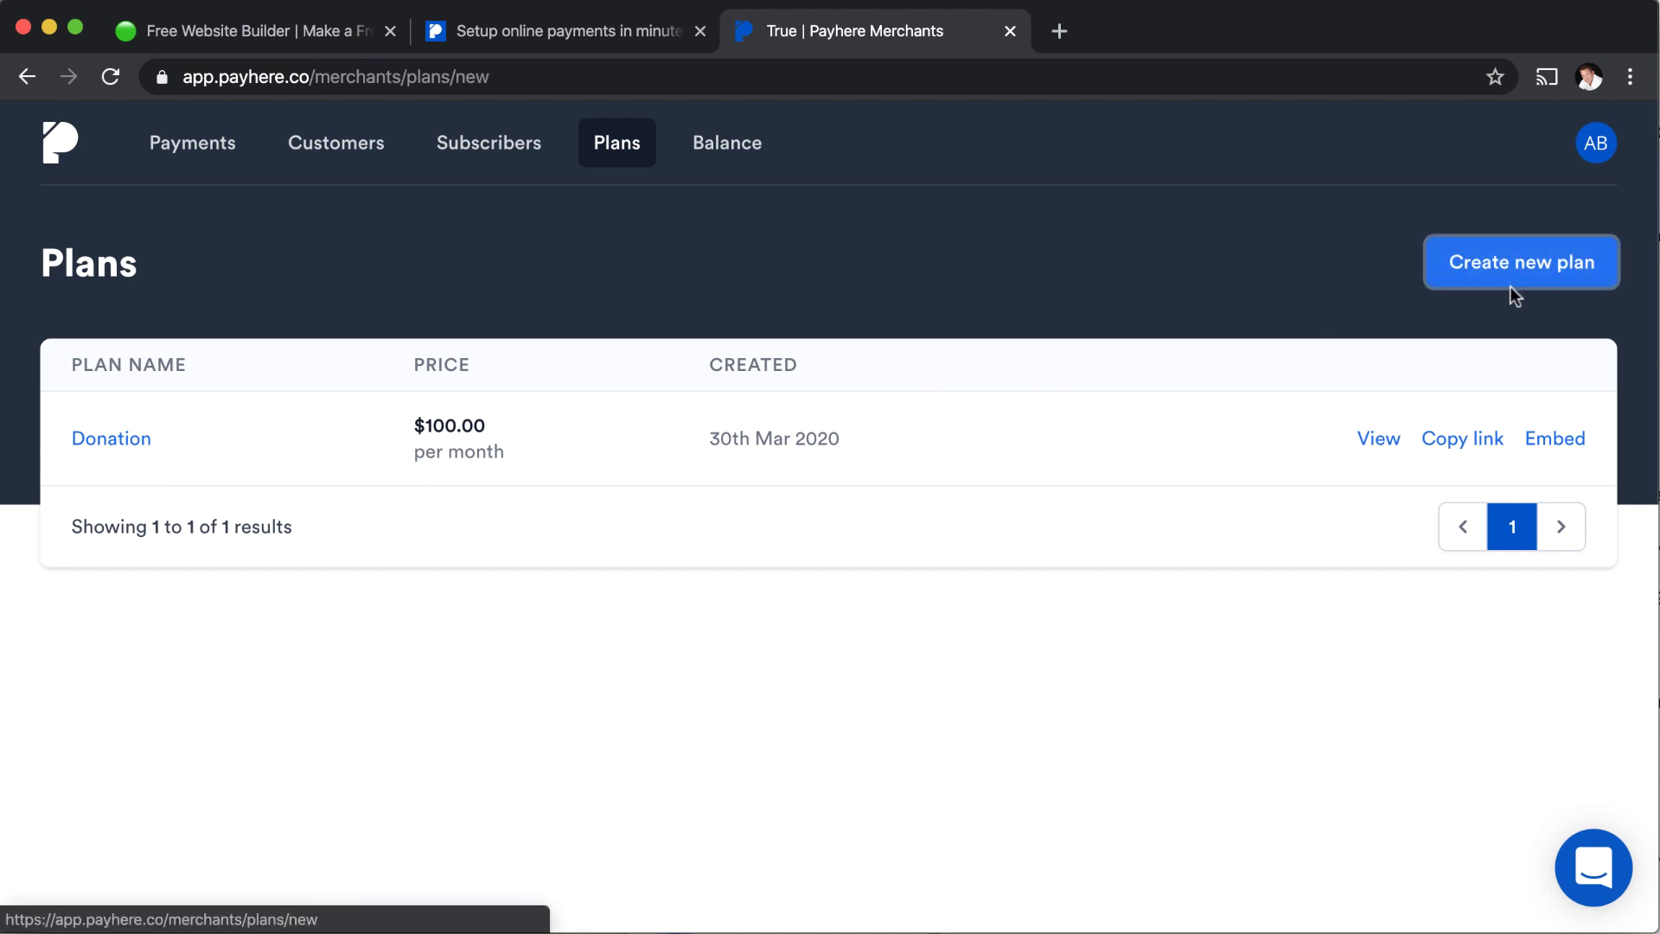
scroll(1000, 494, "down", 1)
scroll(1000, 503, "down", 2)
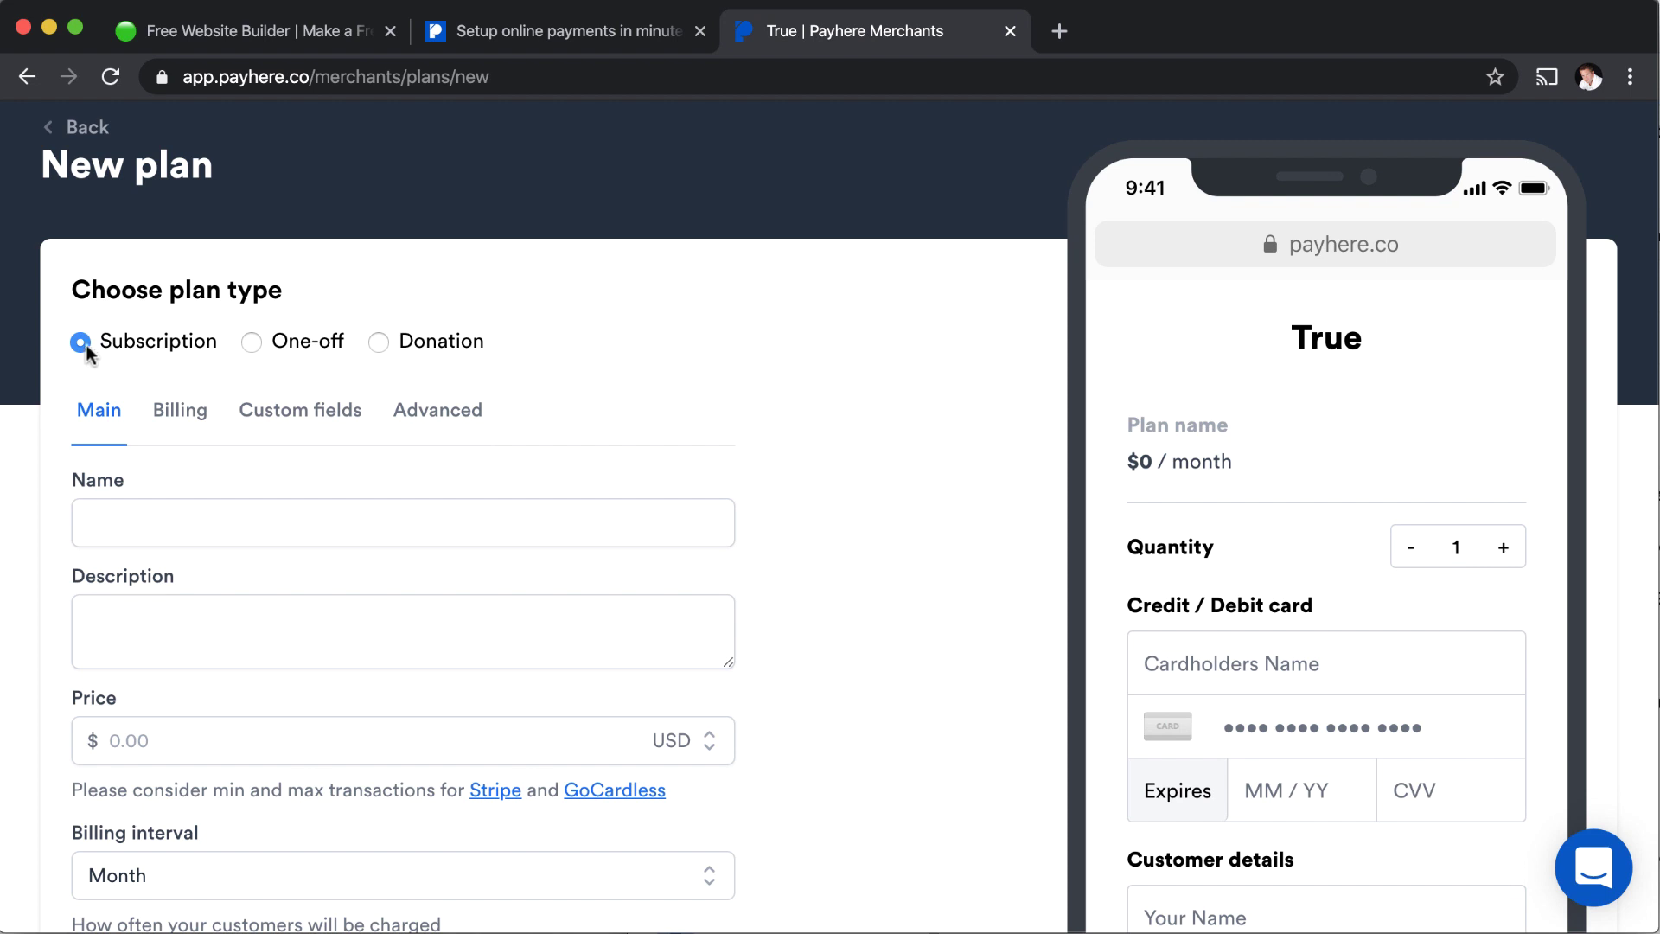
left_click(251, 343)
left_click(381, 345)
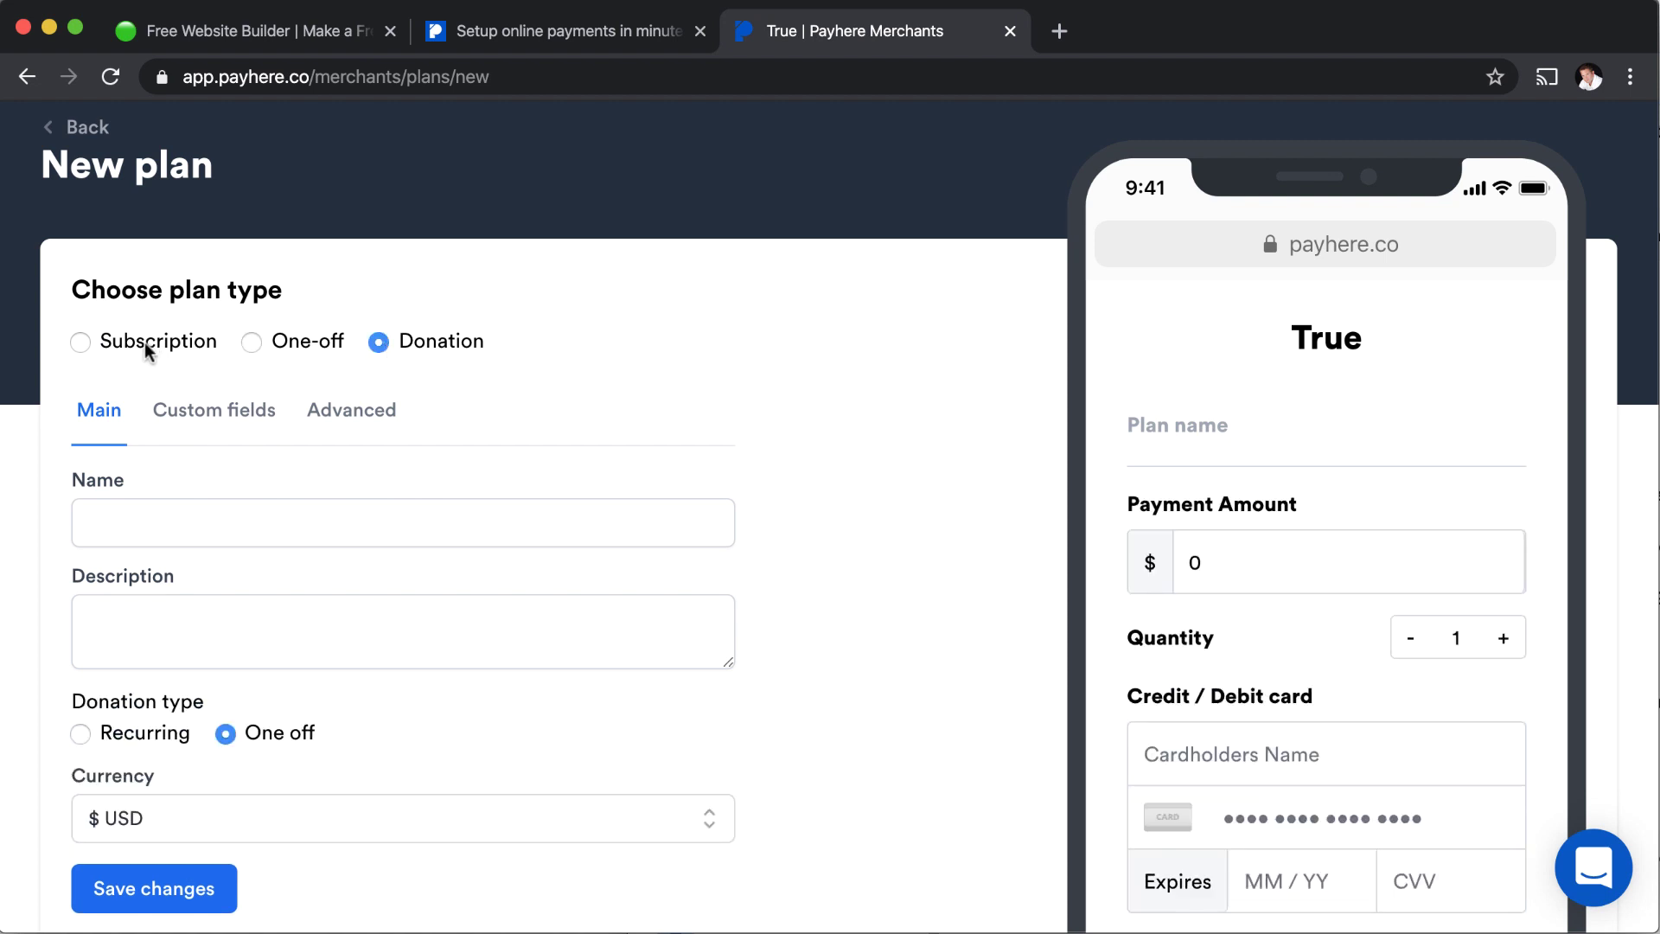
left_click(81, 344)
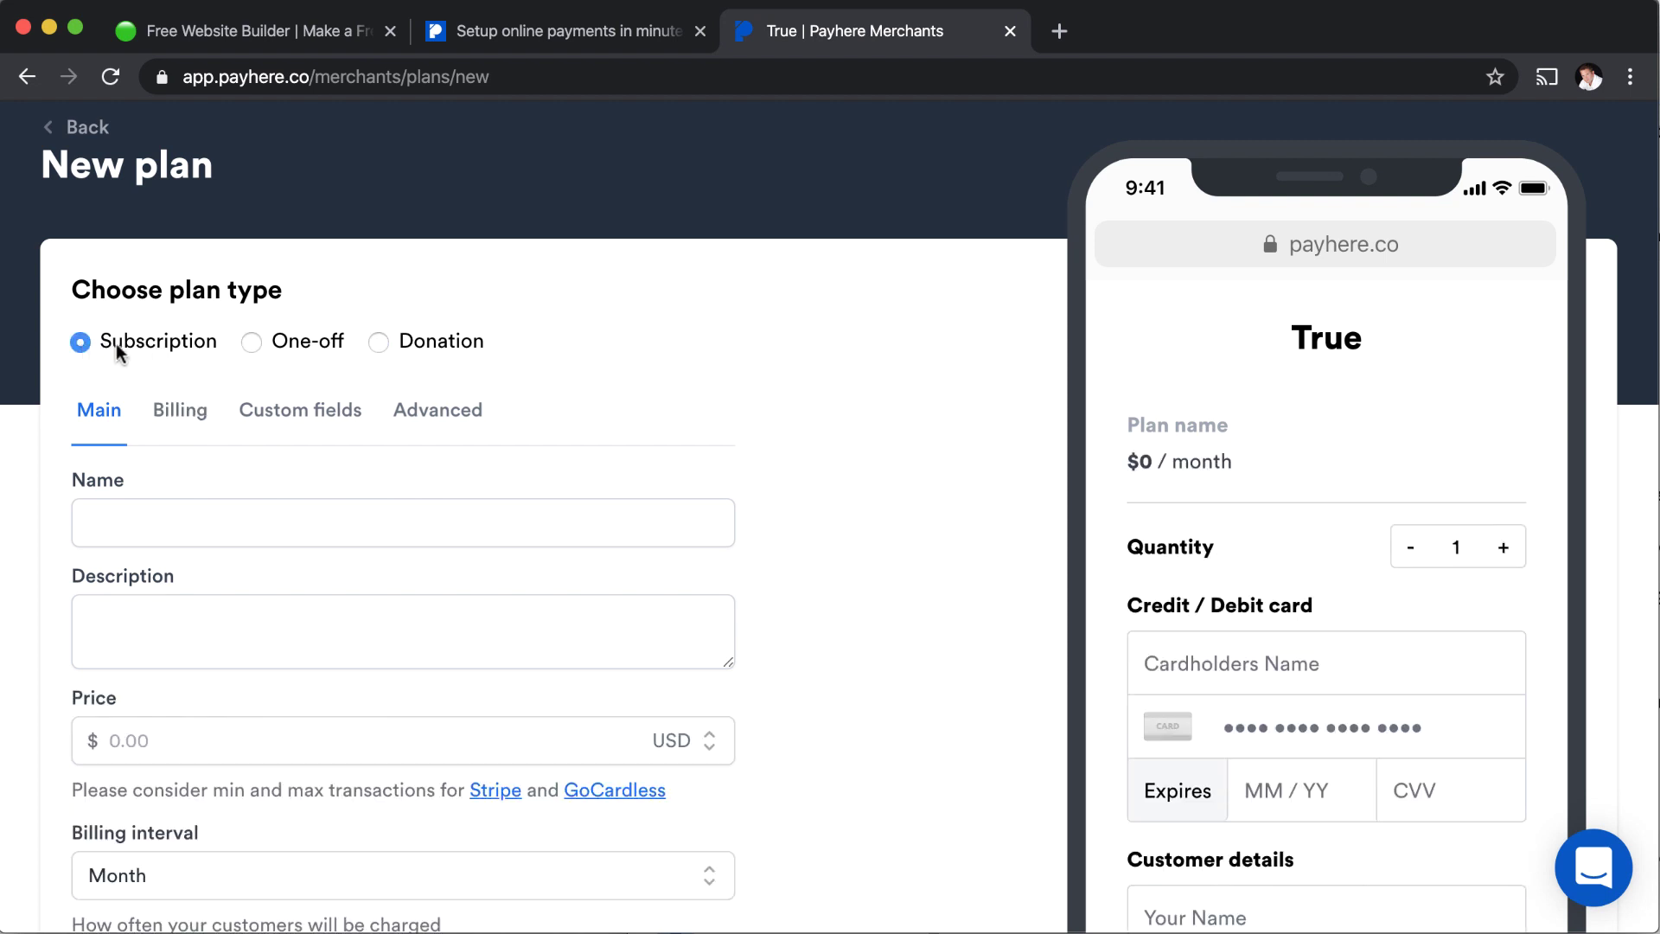
left_click(251, 342)
- Name the plan 'Web Design Services', set its price to 120, and save it
left_click(207, 524)
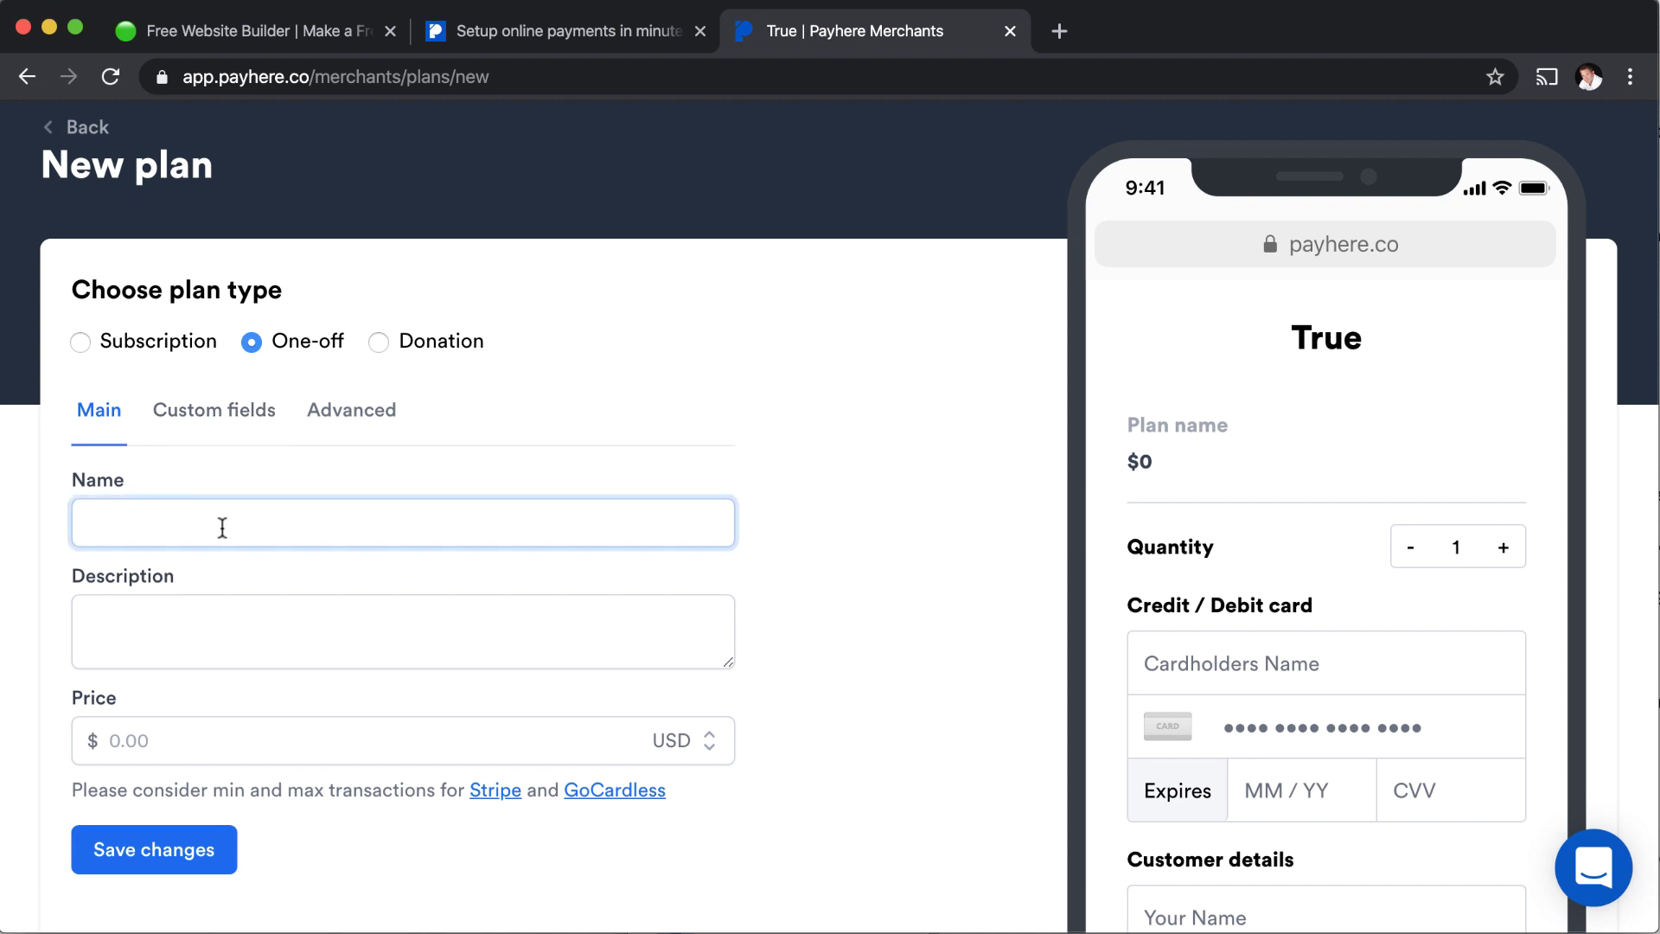
type("Web De")
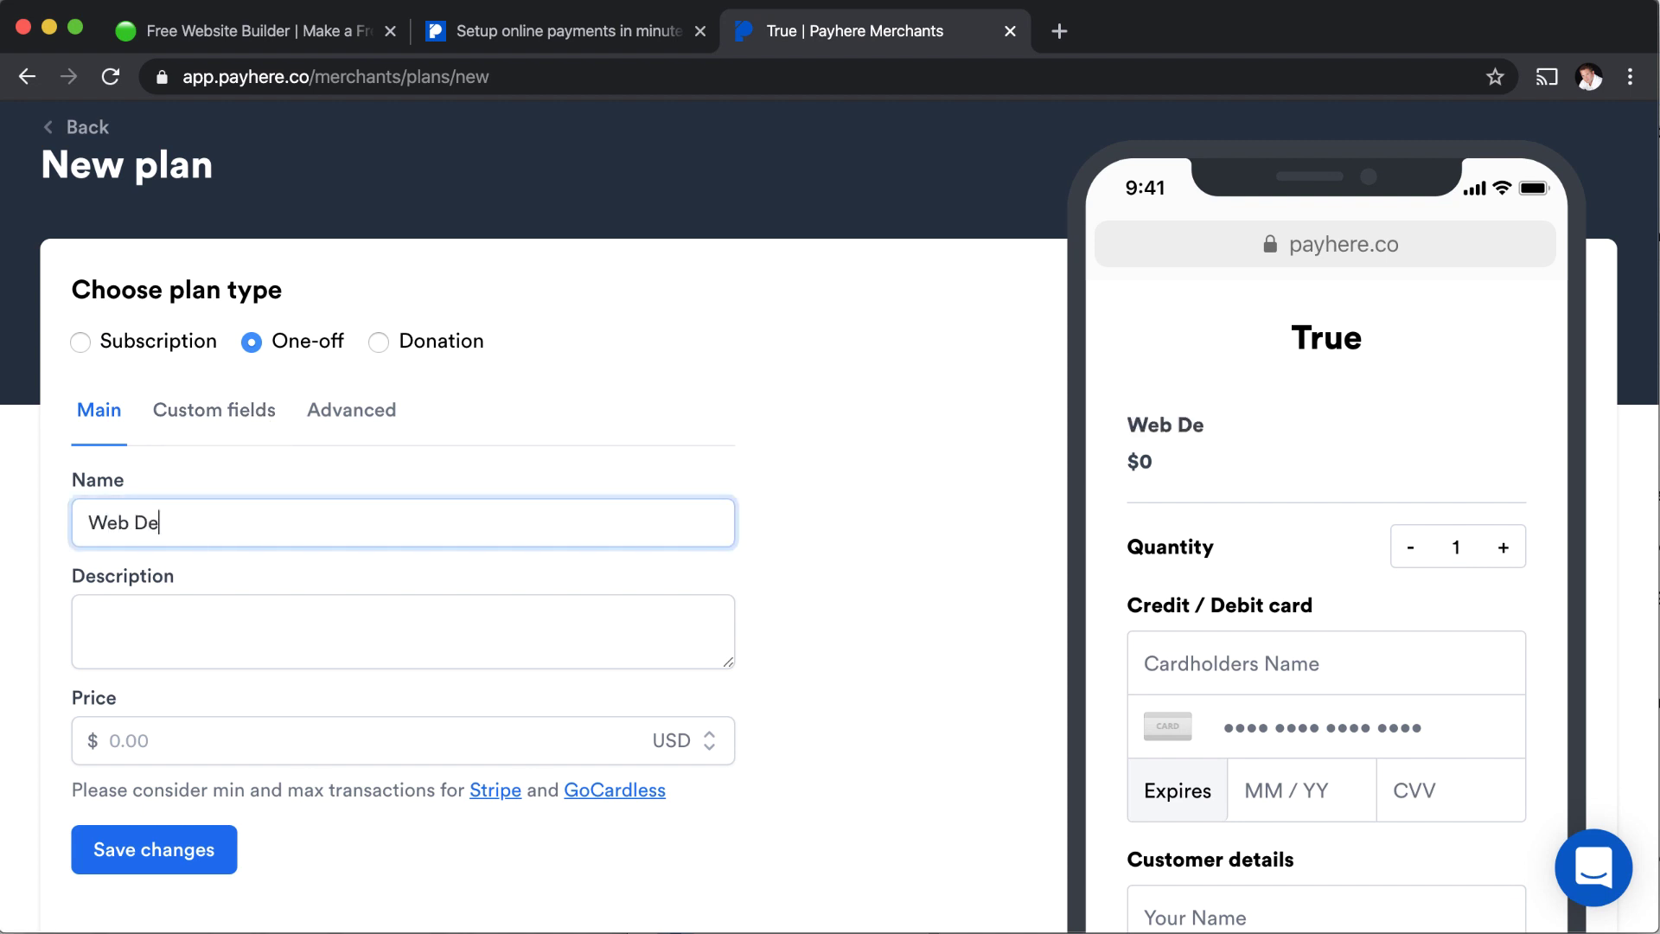
type("sign Services")
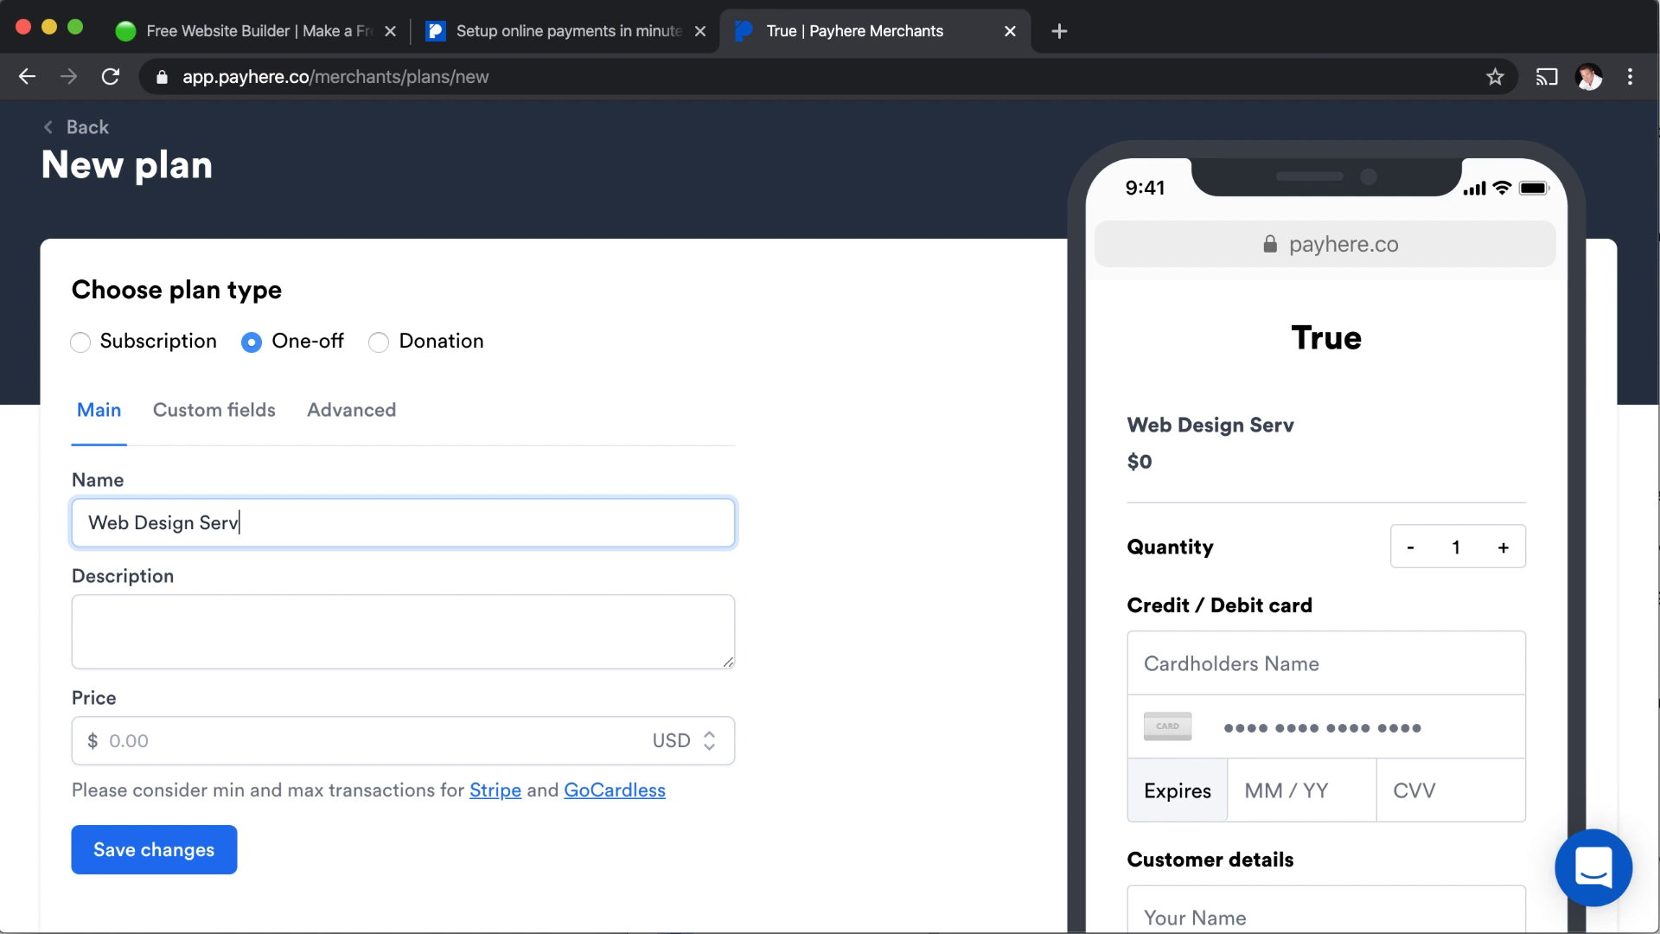
left_click(215, 656)
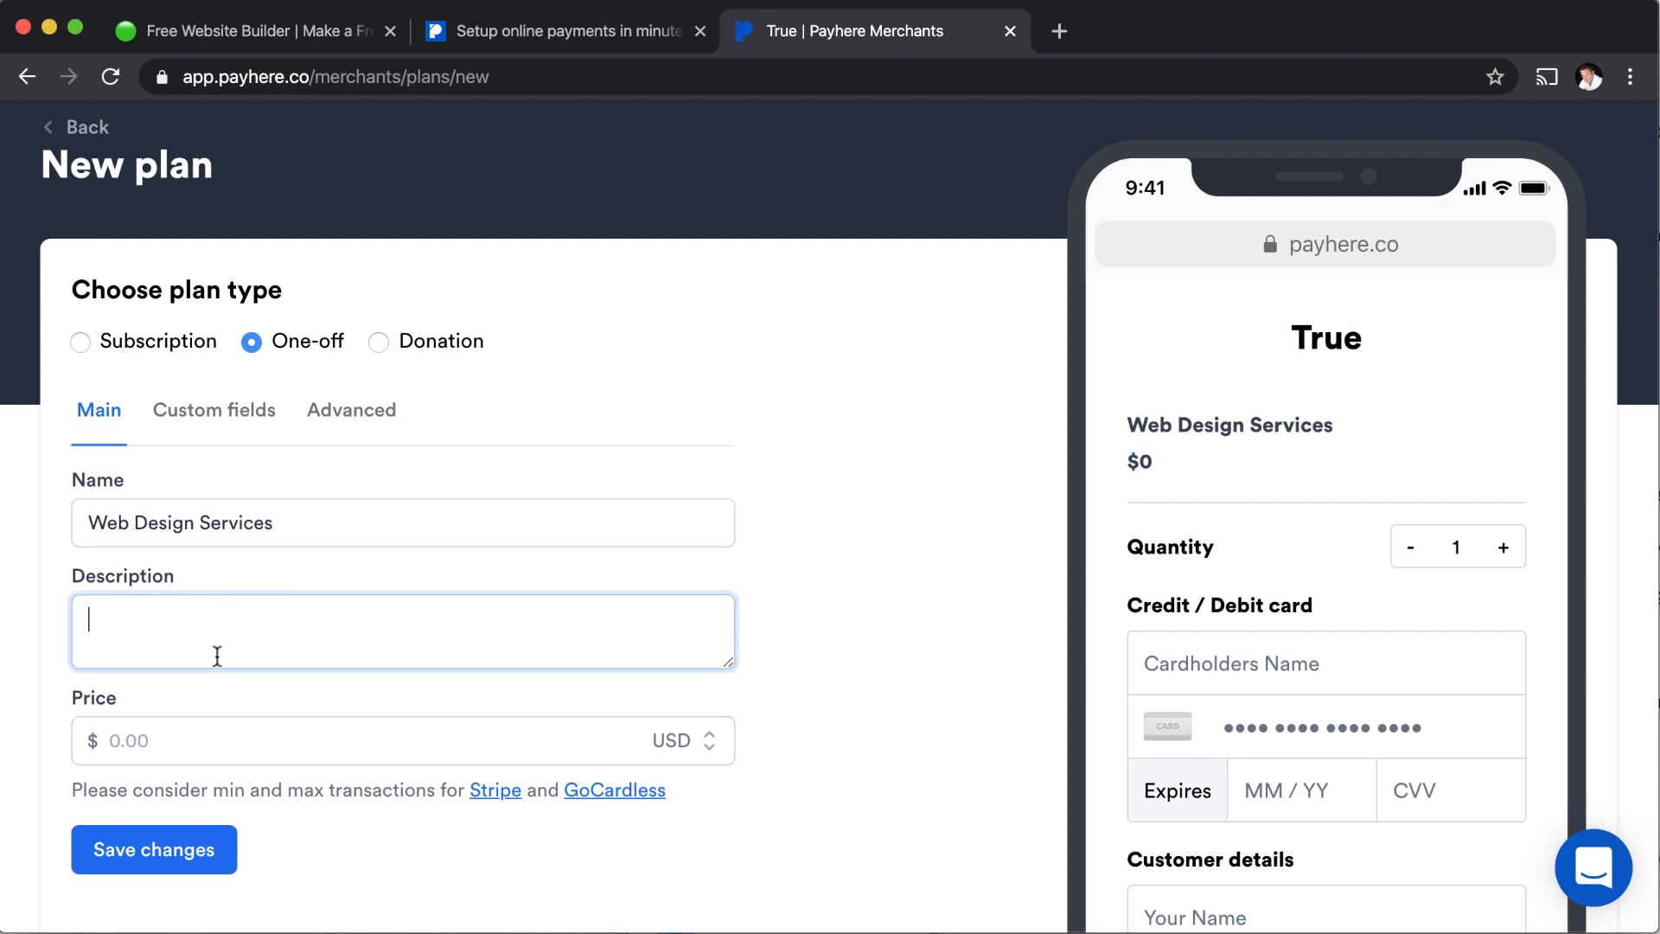
scroll(220, 651, "down", 3)
left_click(220, 474)
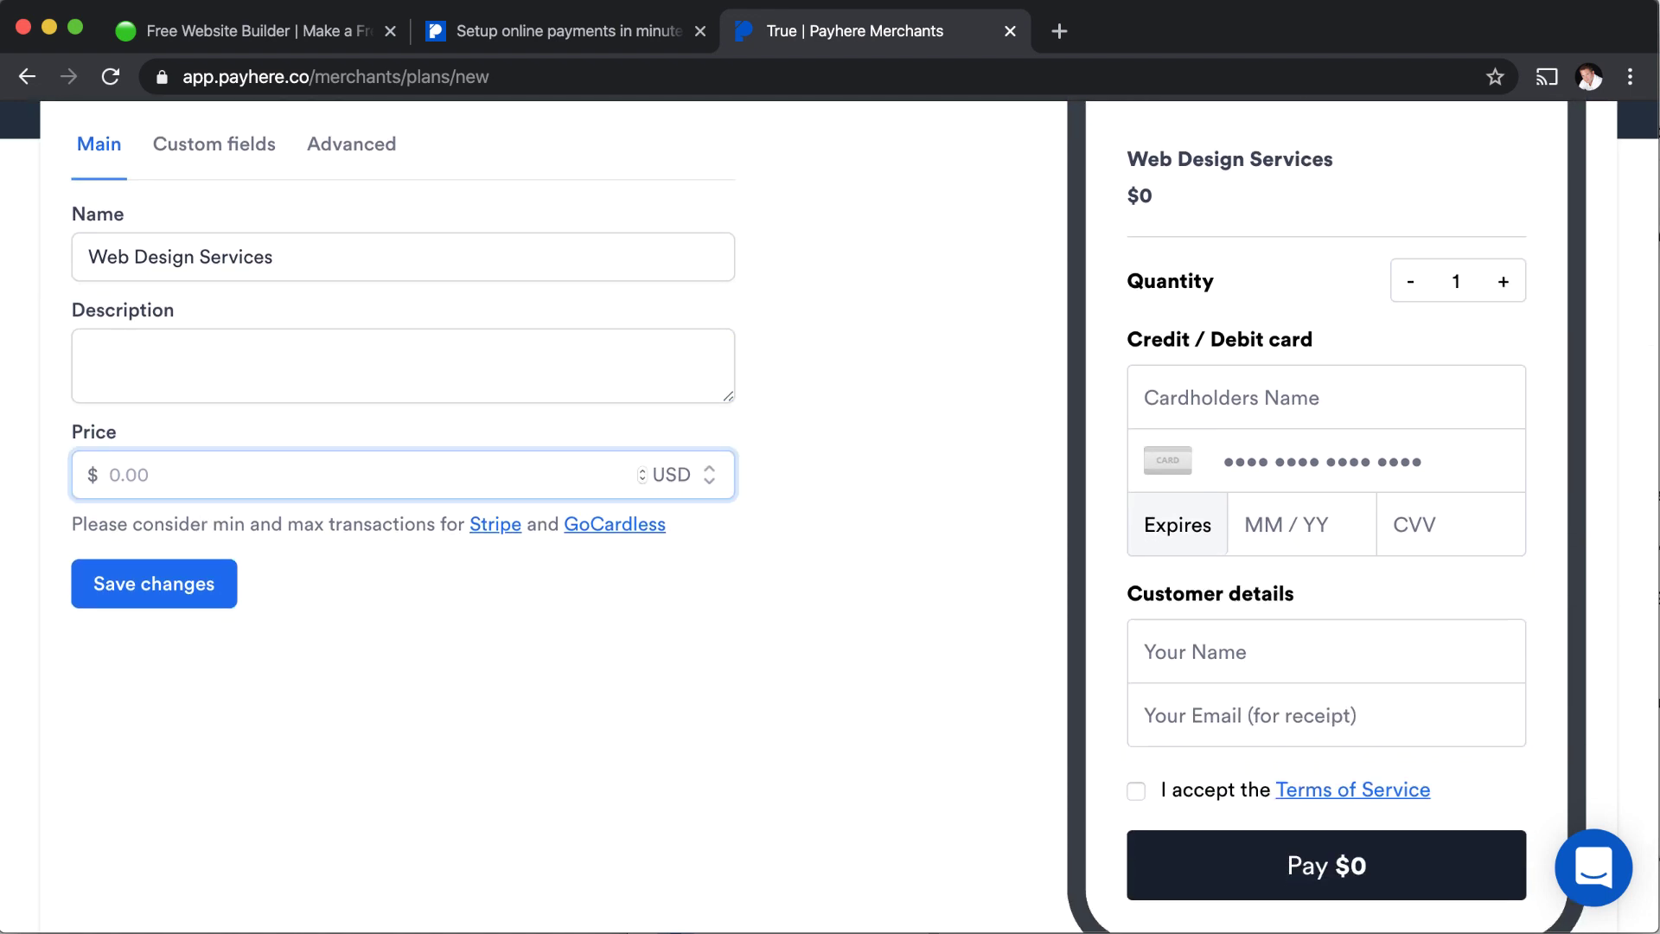
type("120")
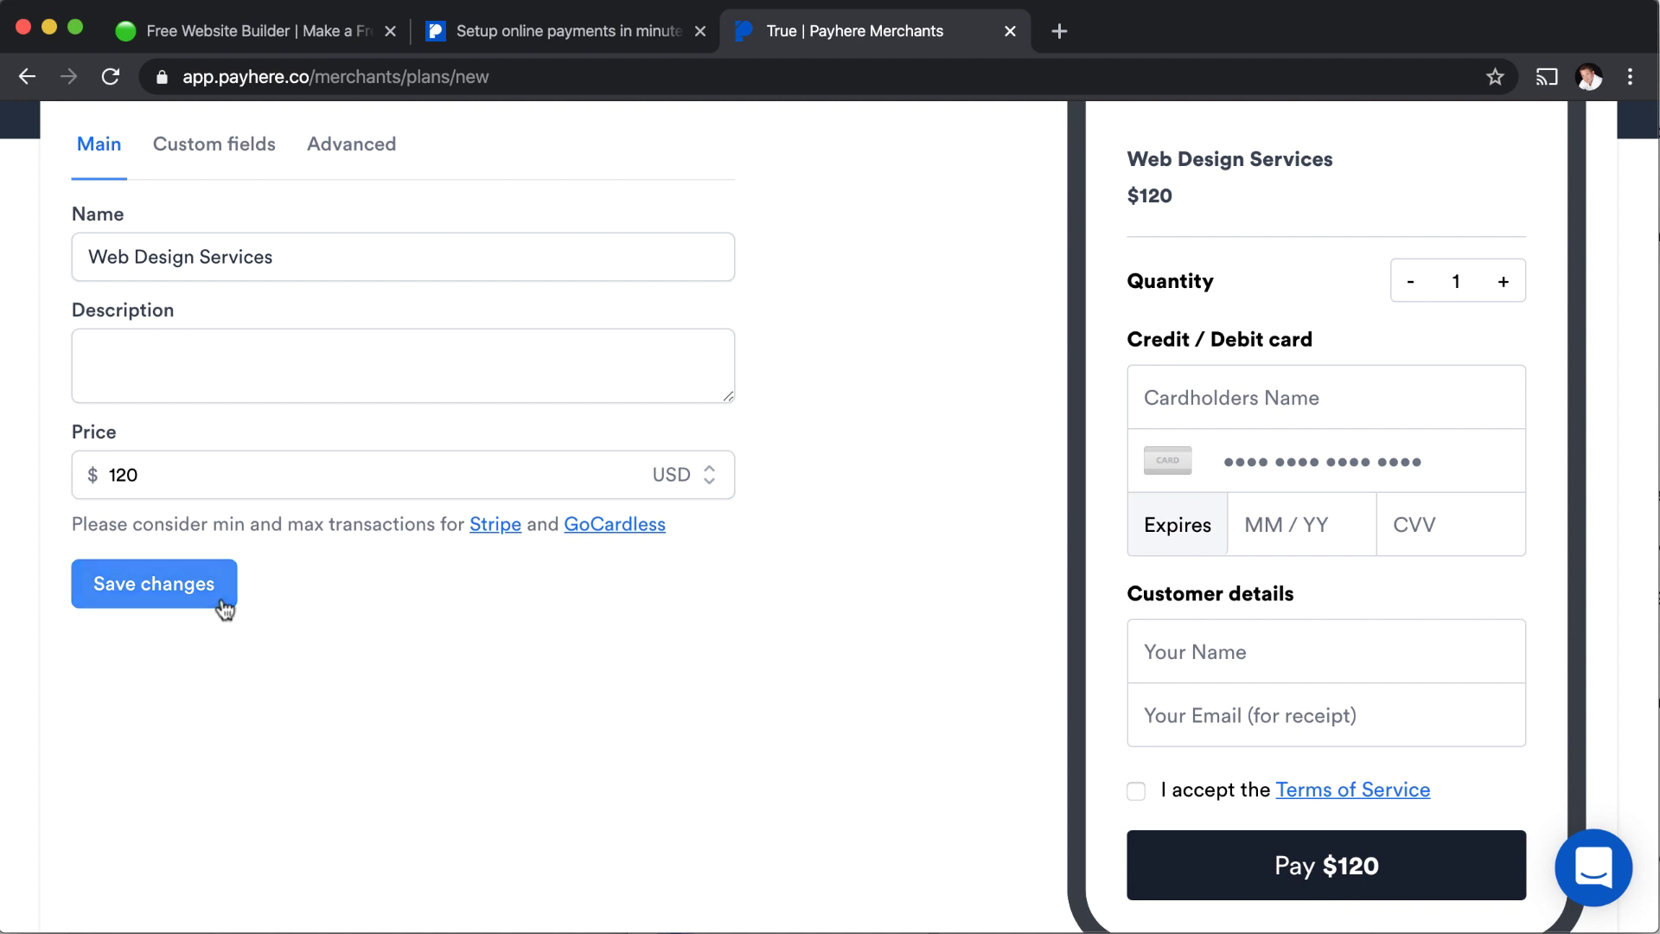
left_click(221, 600)
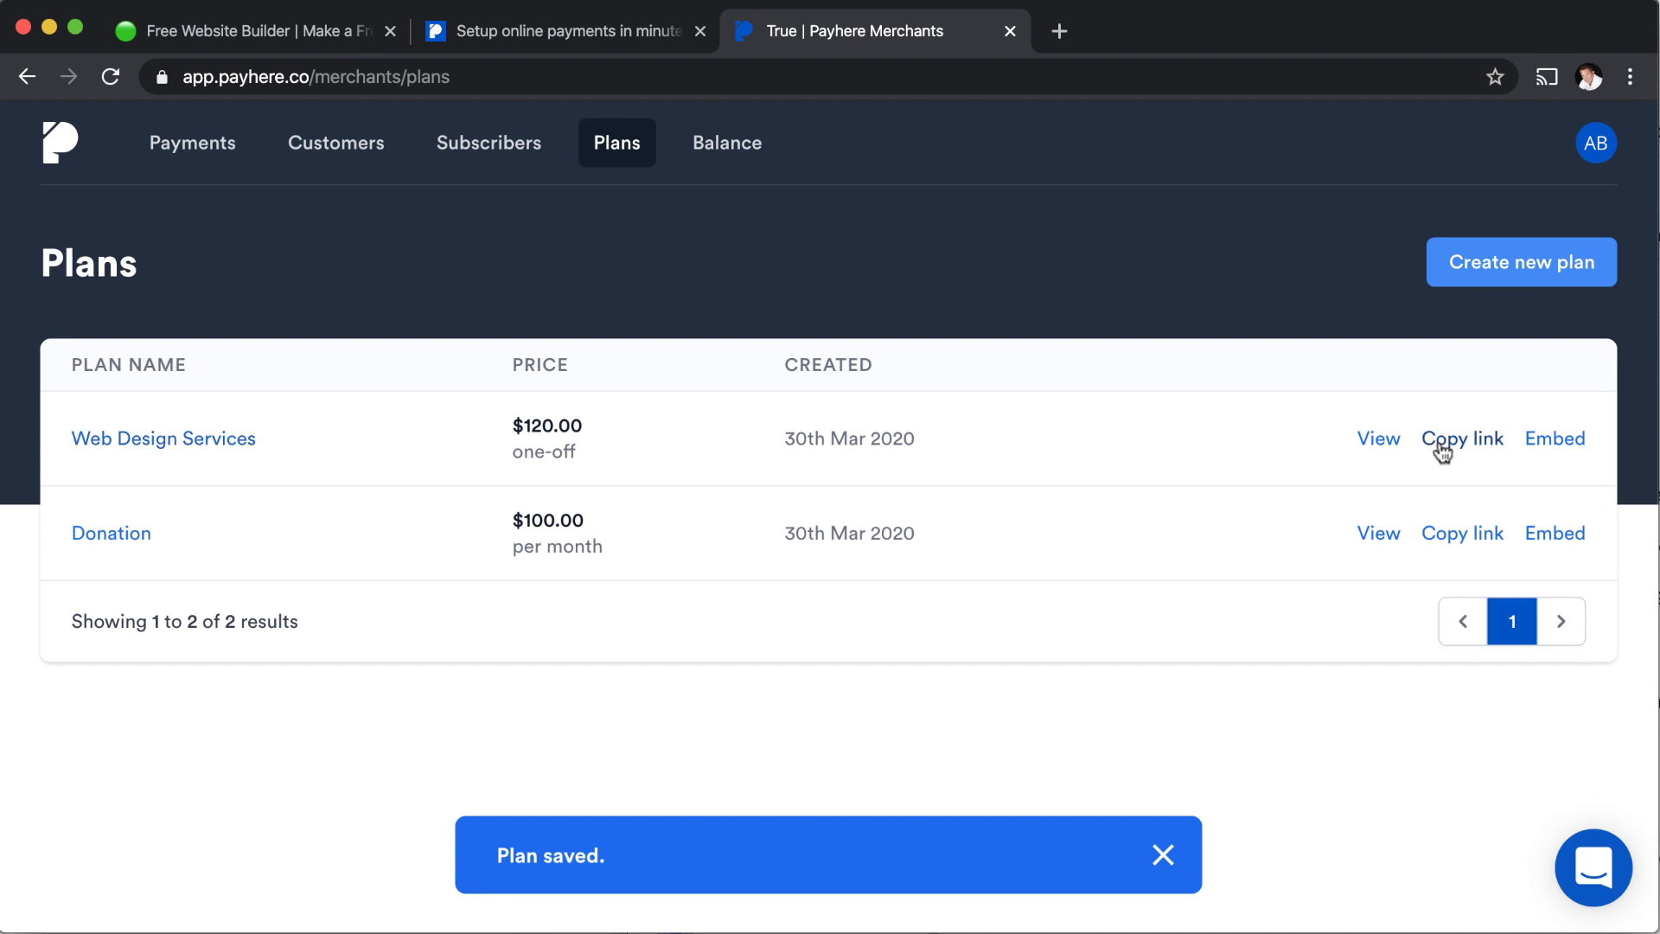
- Copy the Donation plan's embed code
left_click(1550, 534)
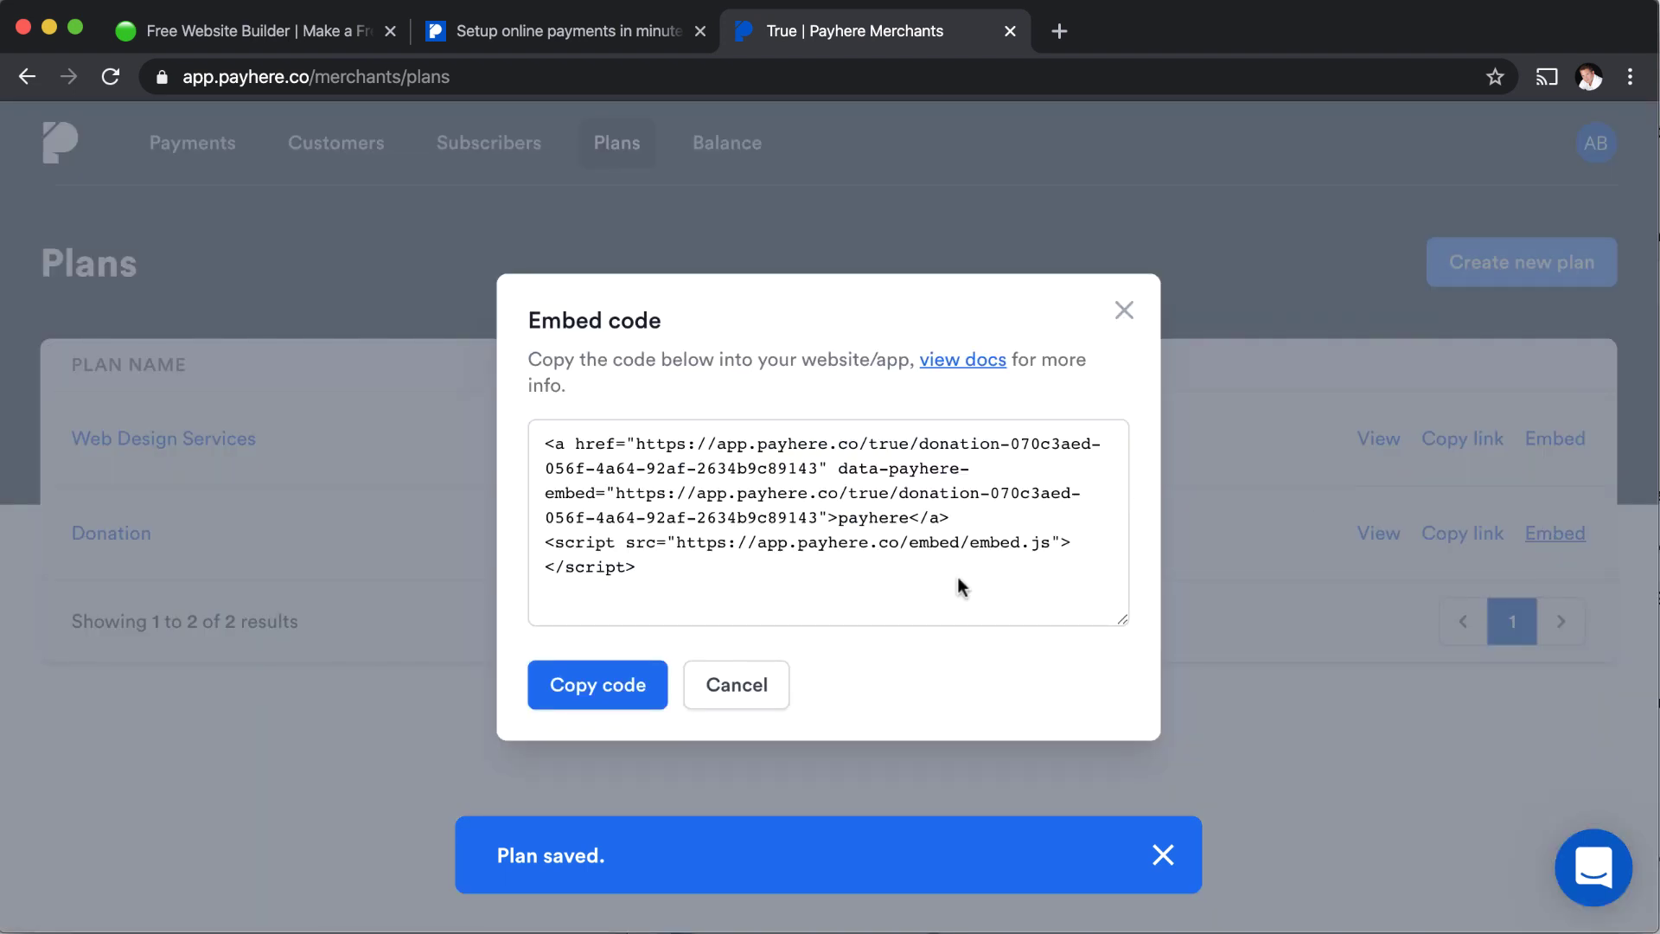
left_click(640, 697)
left_click(281, 28)
- Log in to WebStarts using the browser's saved account credentials
left_click(1502, 148)
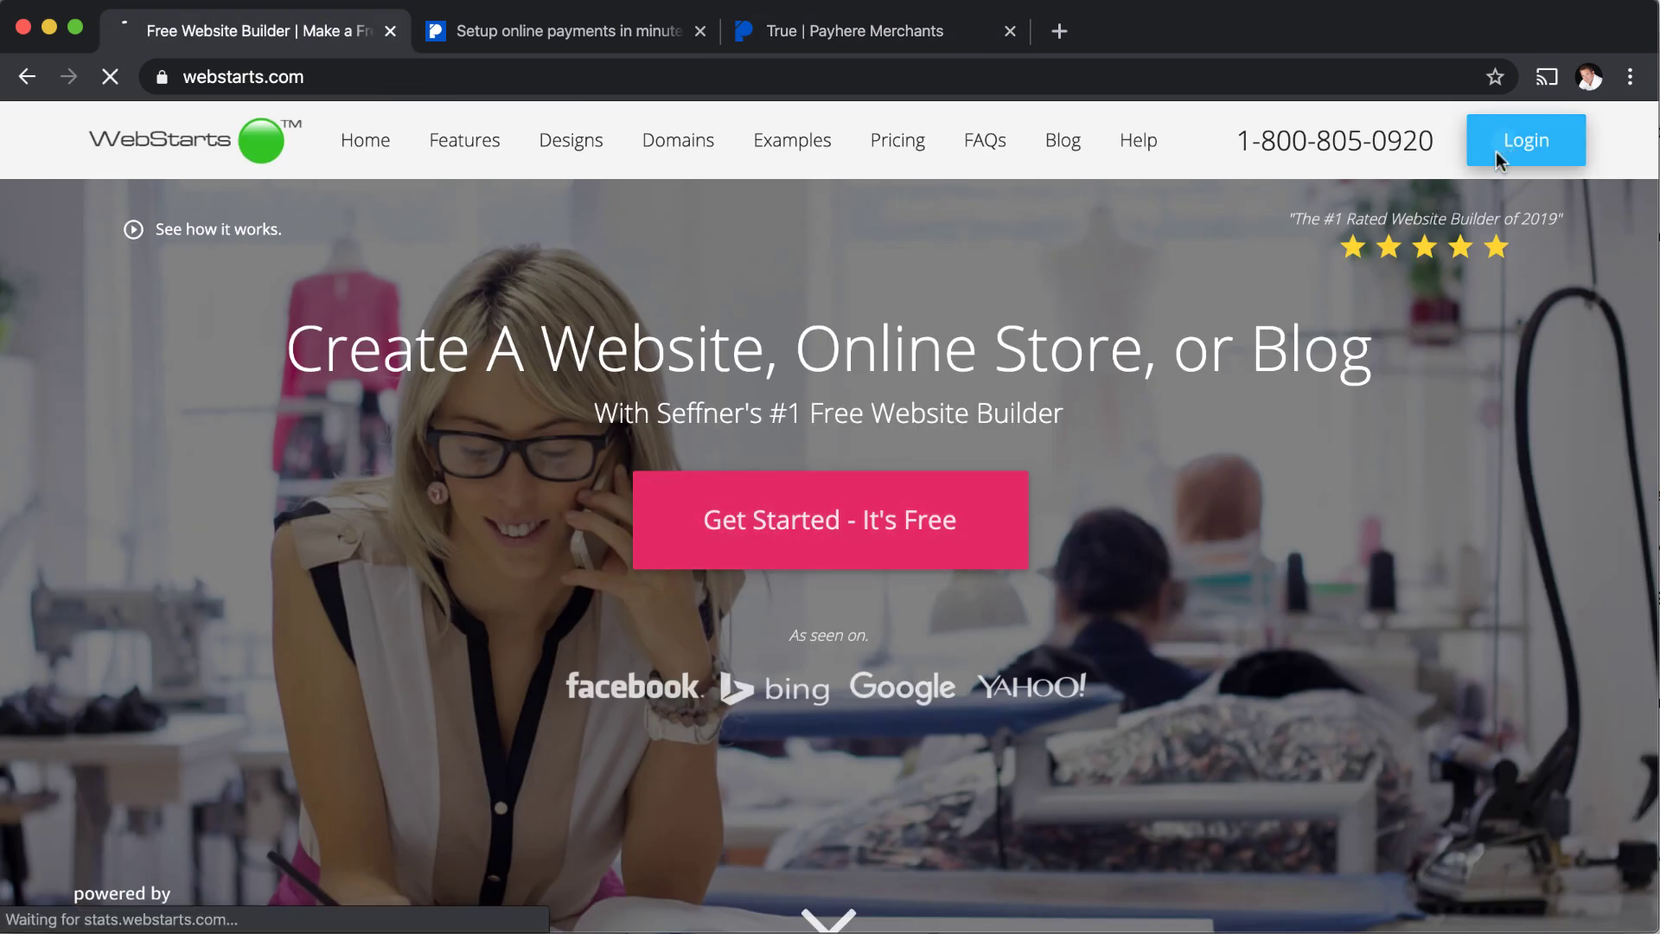
left_click(811, 469)
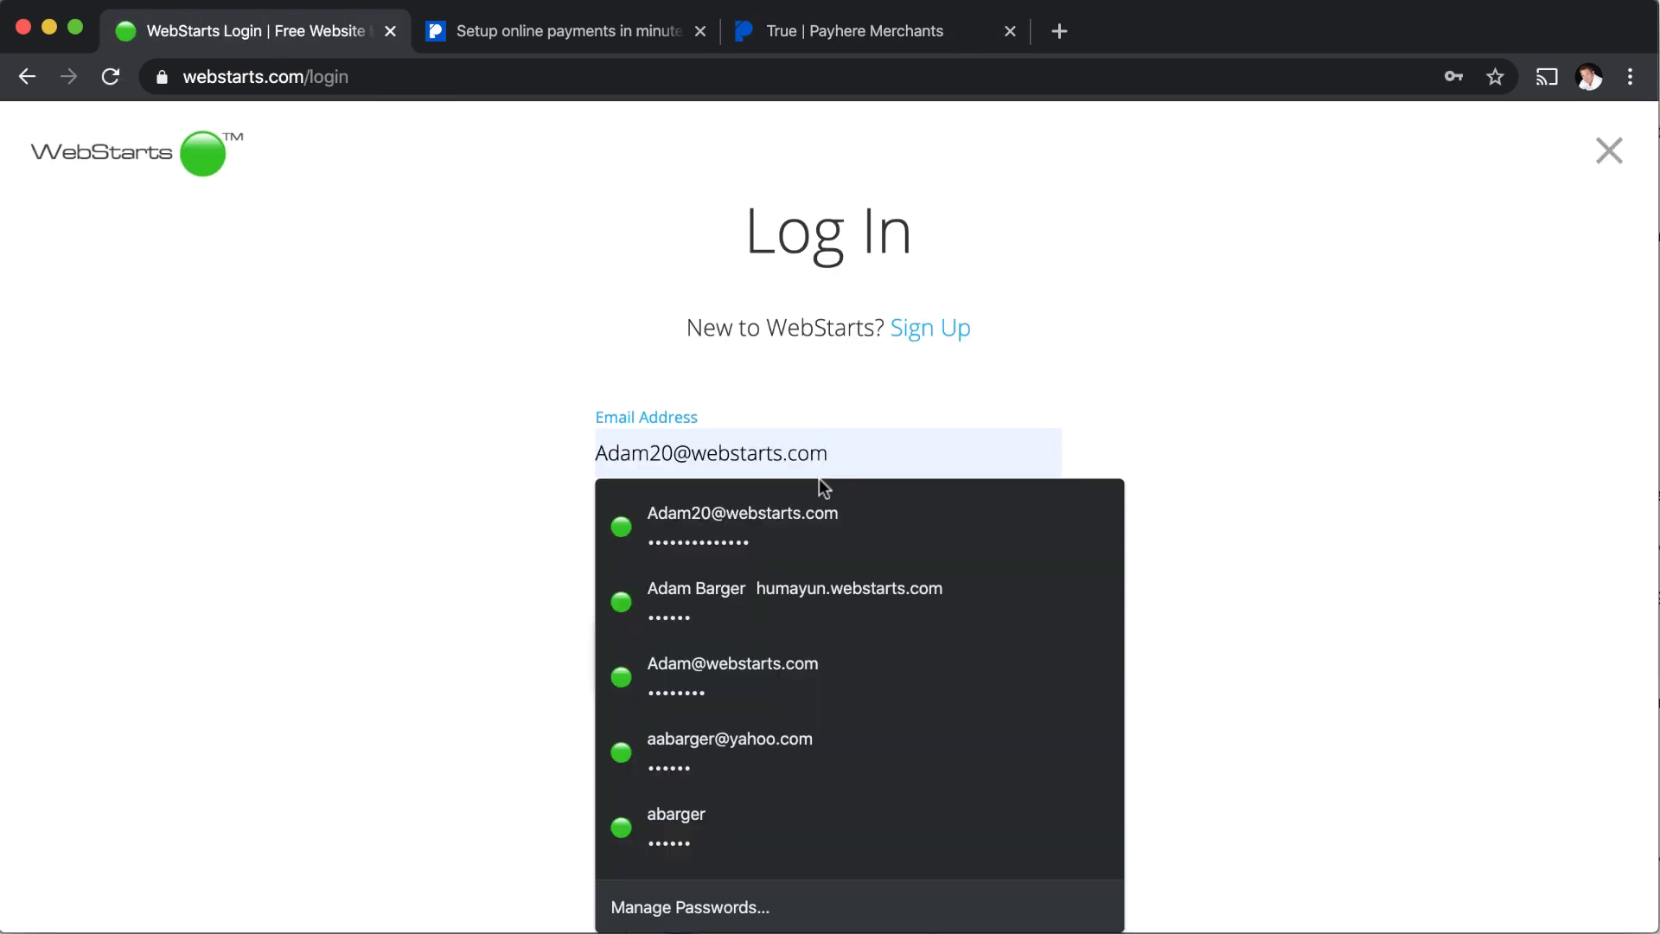
left_click(811, 497)
left_click(781, 649)
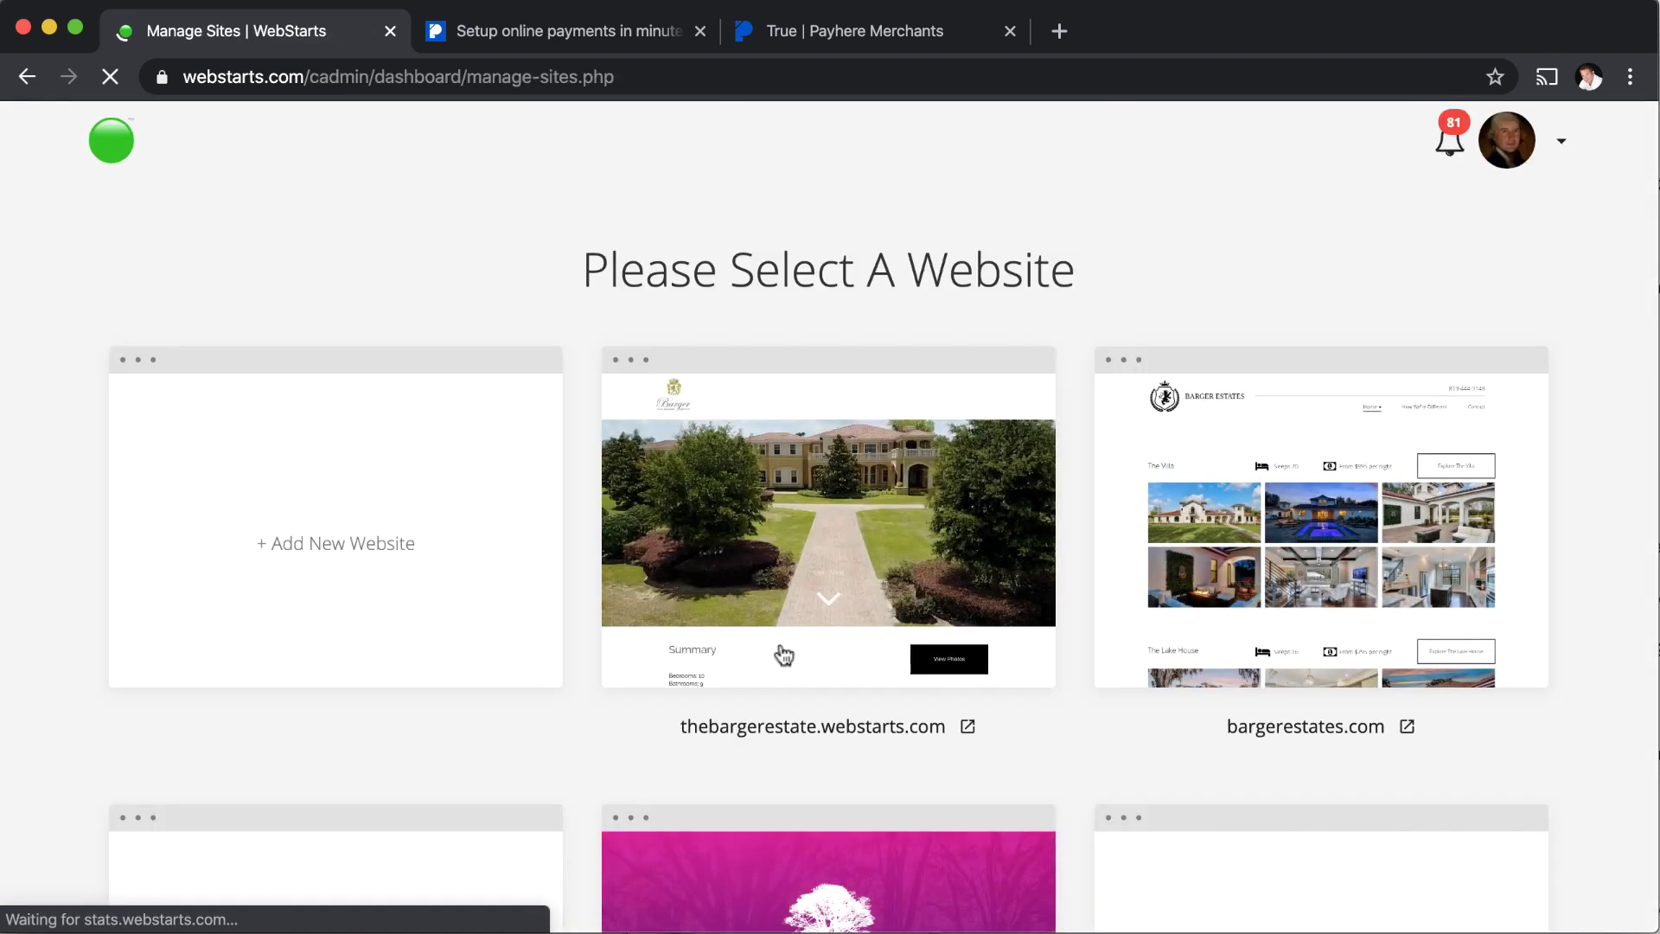
- Open the brandonrentalhome.com Baseball Showcase site in the editor and delete its Click Here button
scroll(865, 691, "down", 5)
mouse_move(1275, 579)
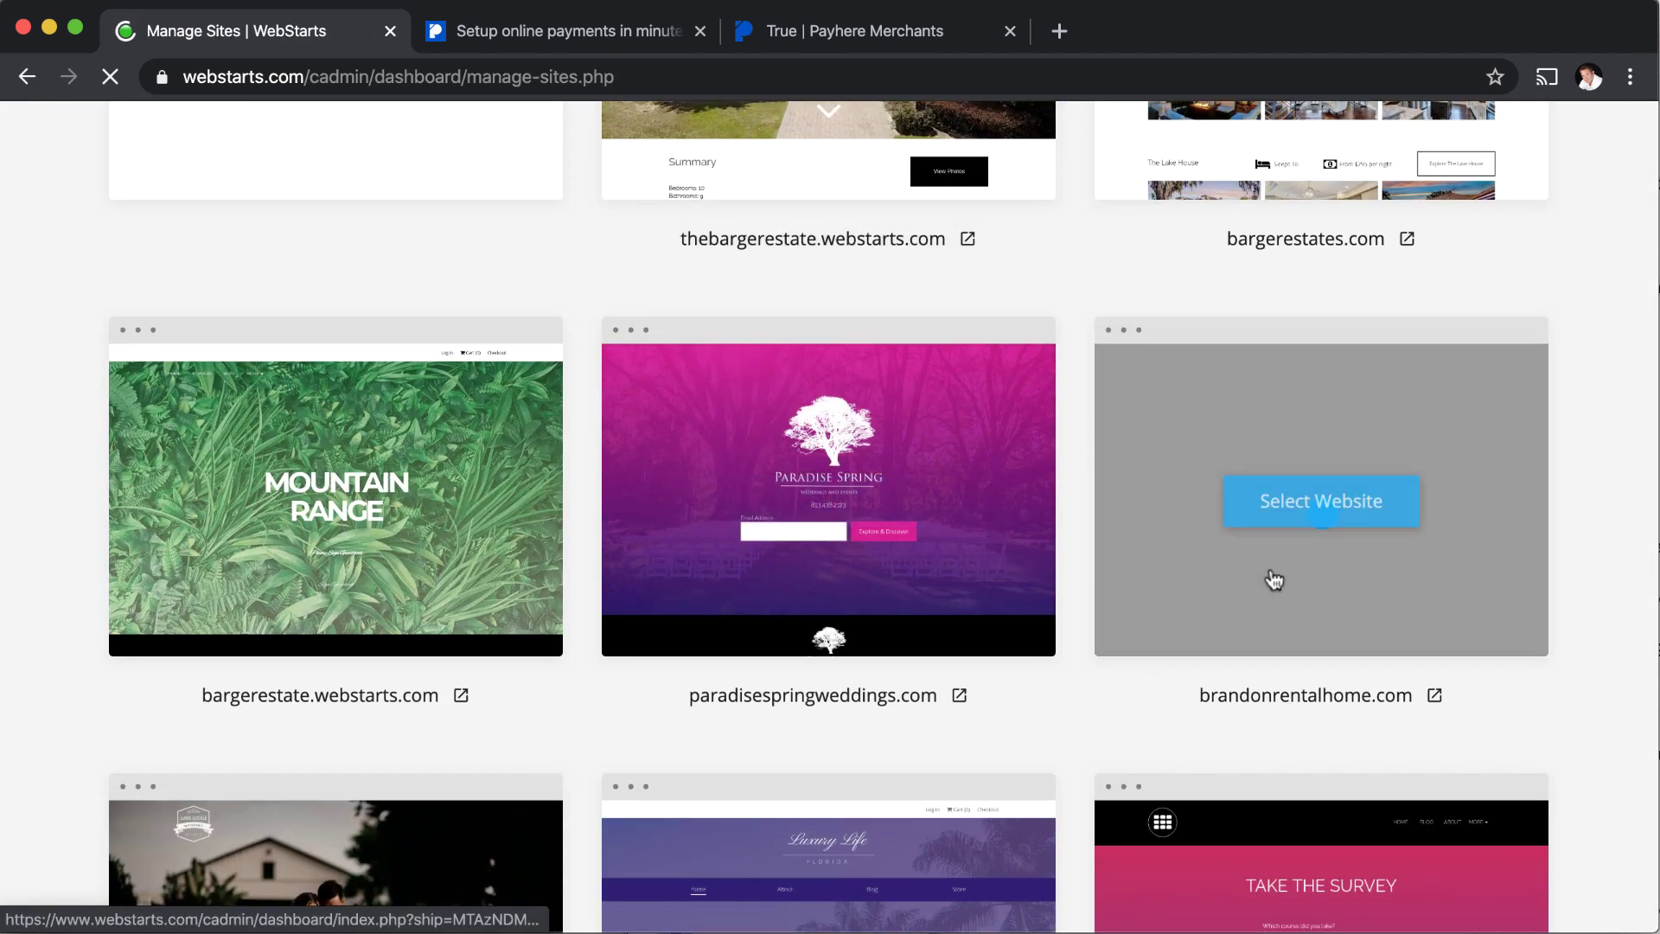
left_click(1314, 519)
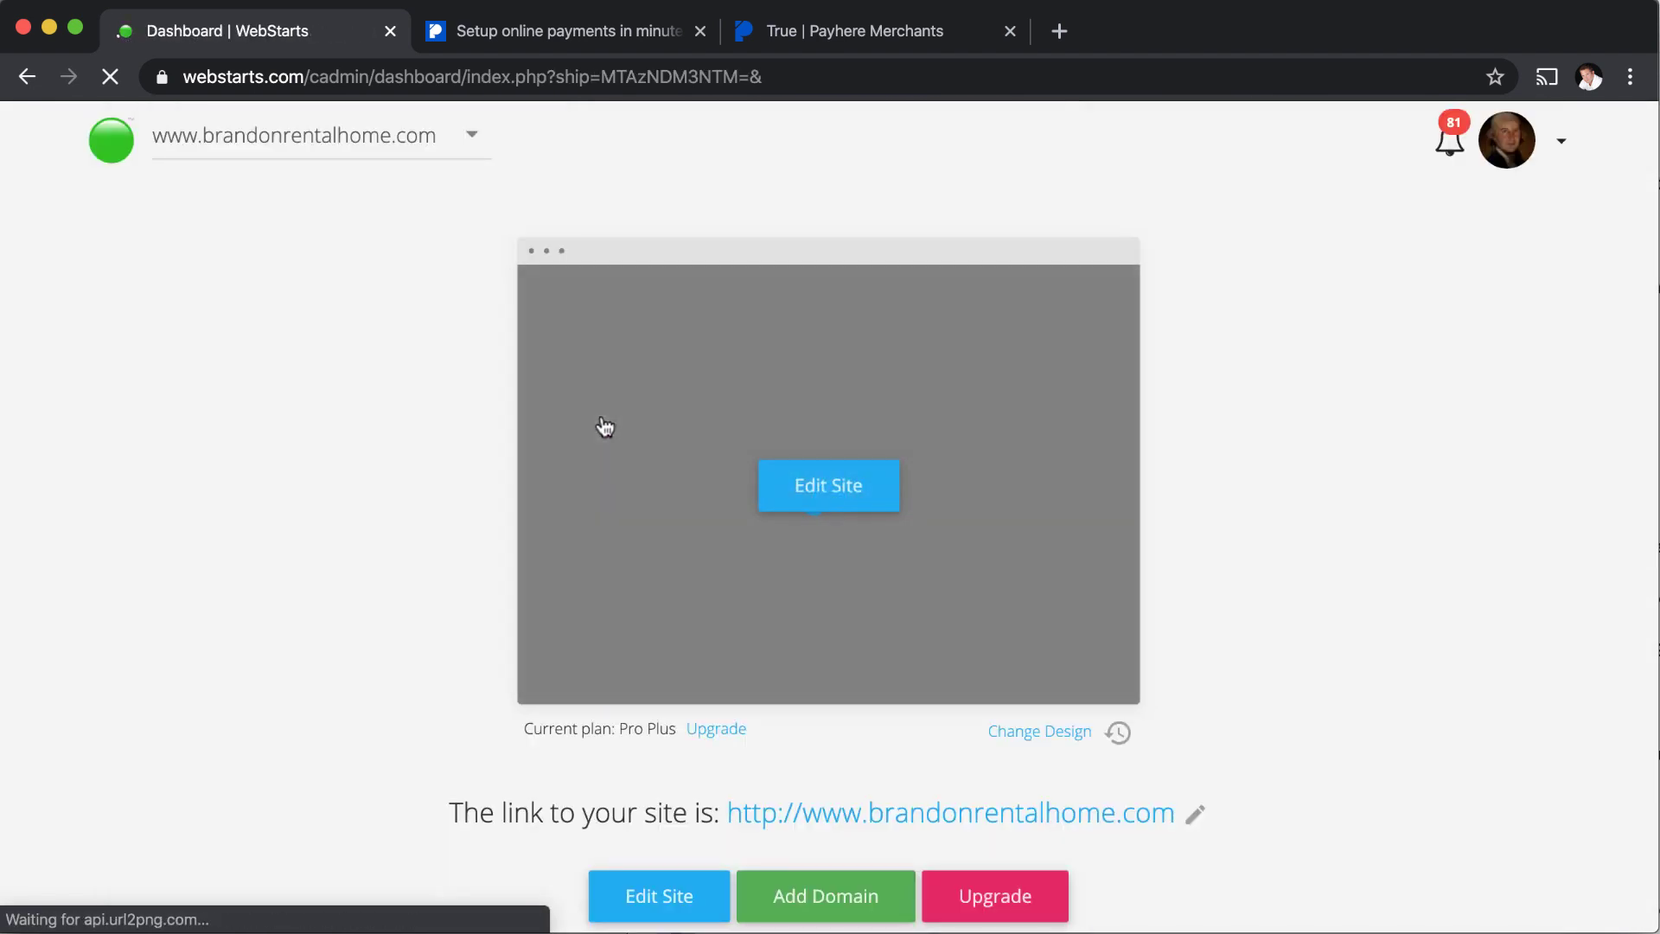
left_click(845, 507)
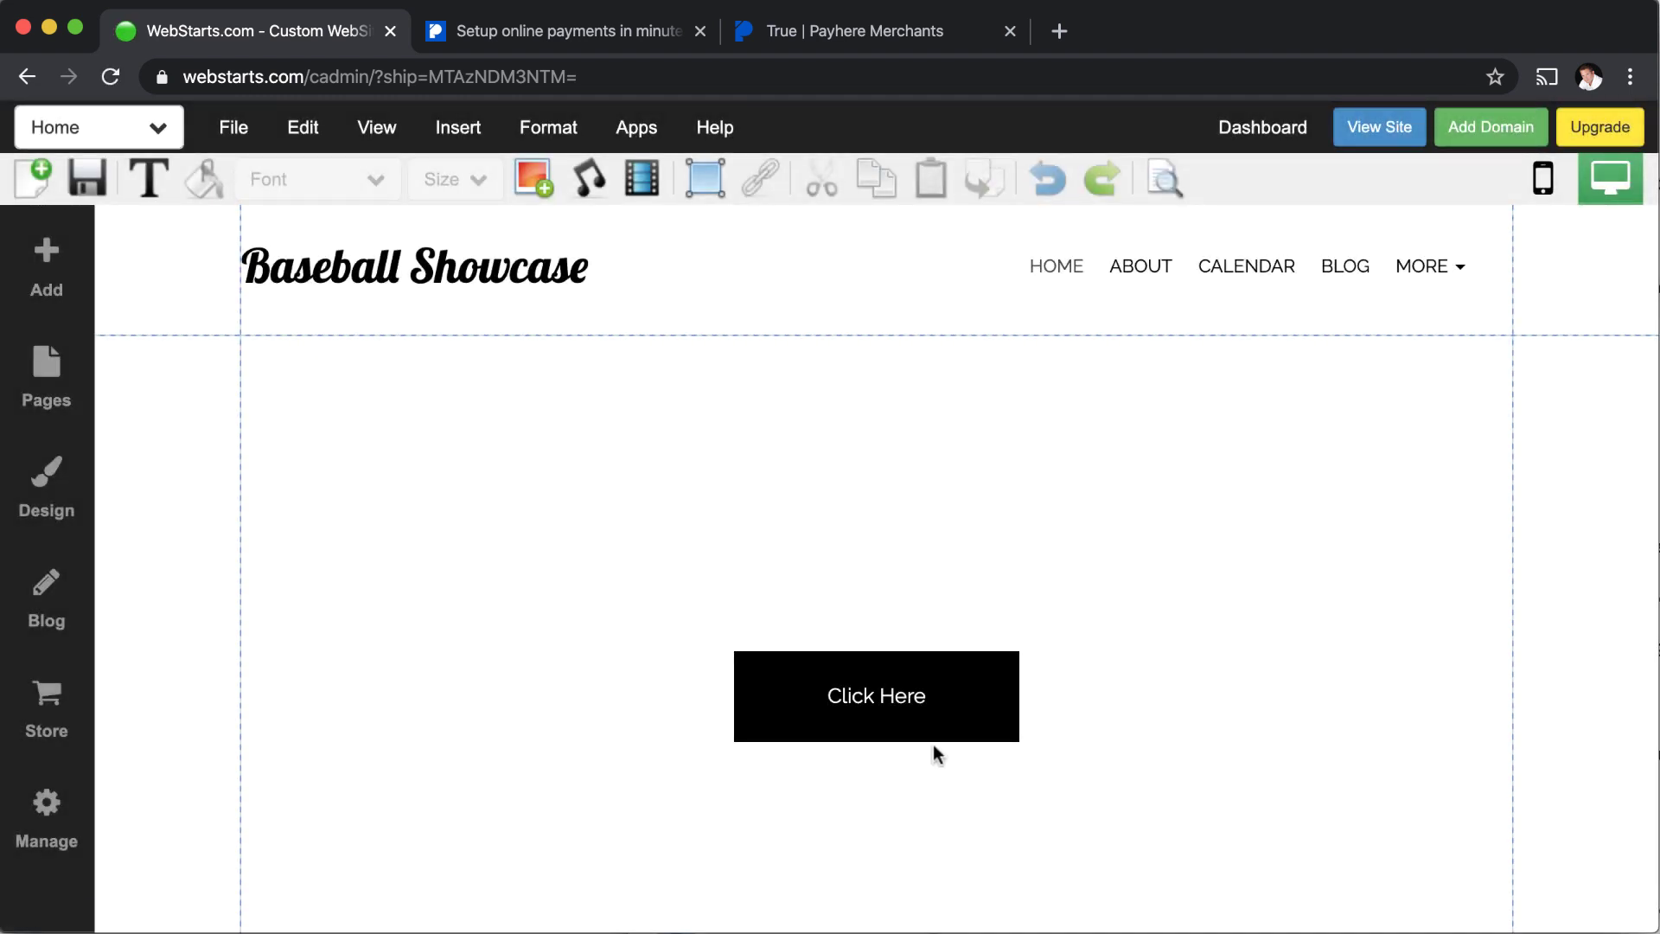
left_click(843, 689)
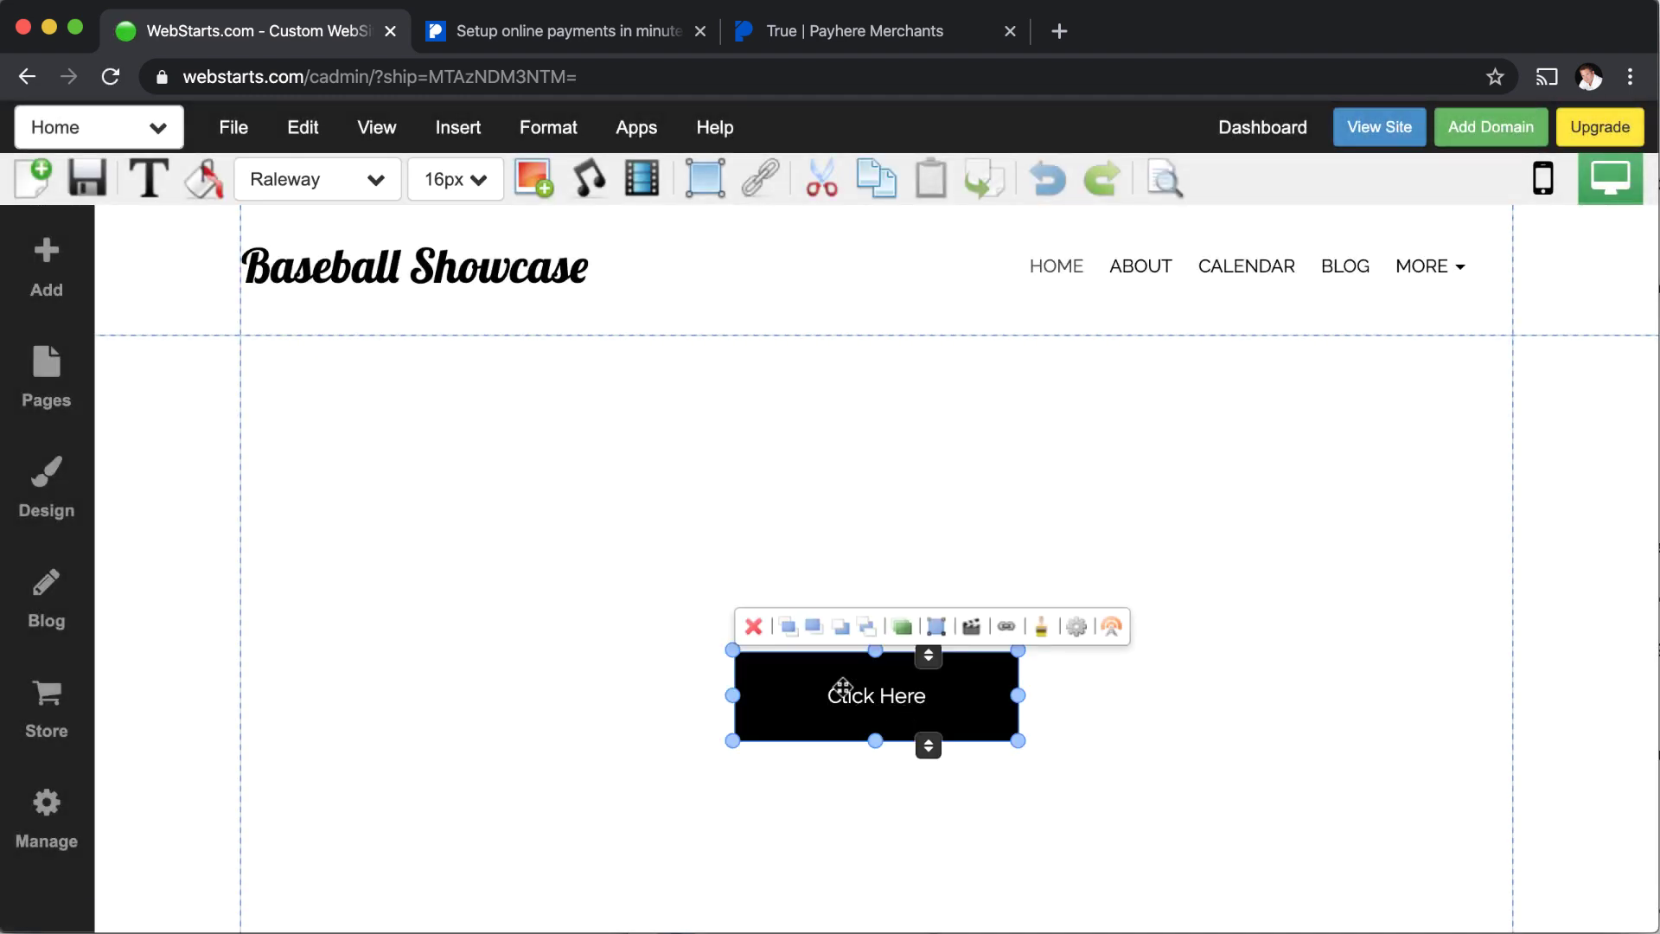
left_click(752, 624)
- Insert the copied Payhere embed code as an HTML Code block, resize it, and save the page
left_click(467, 130)
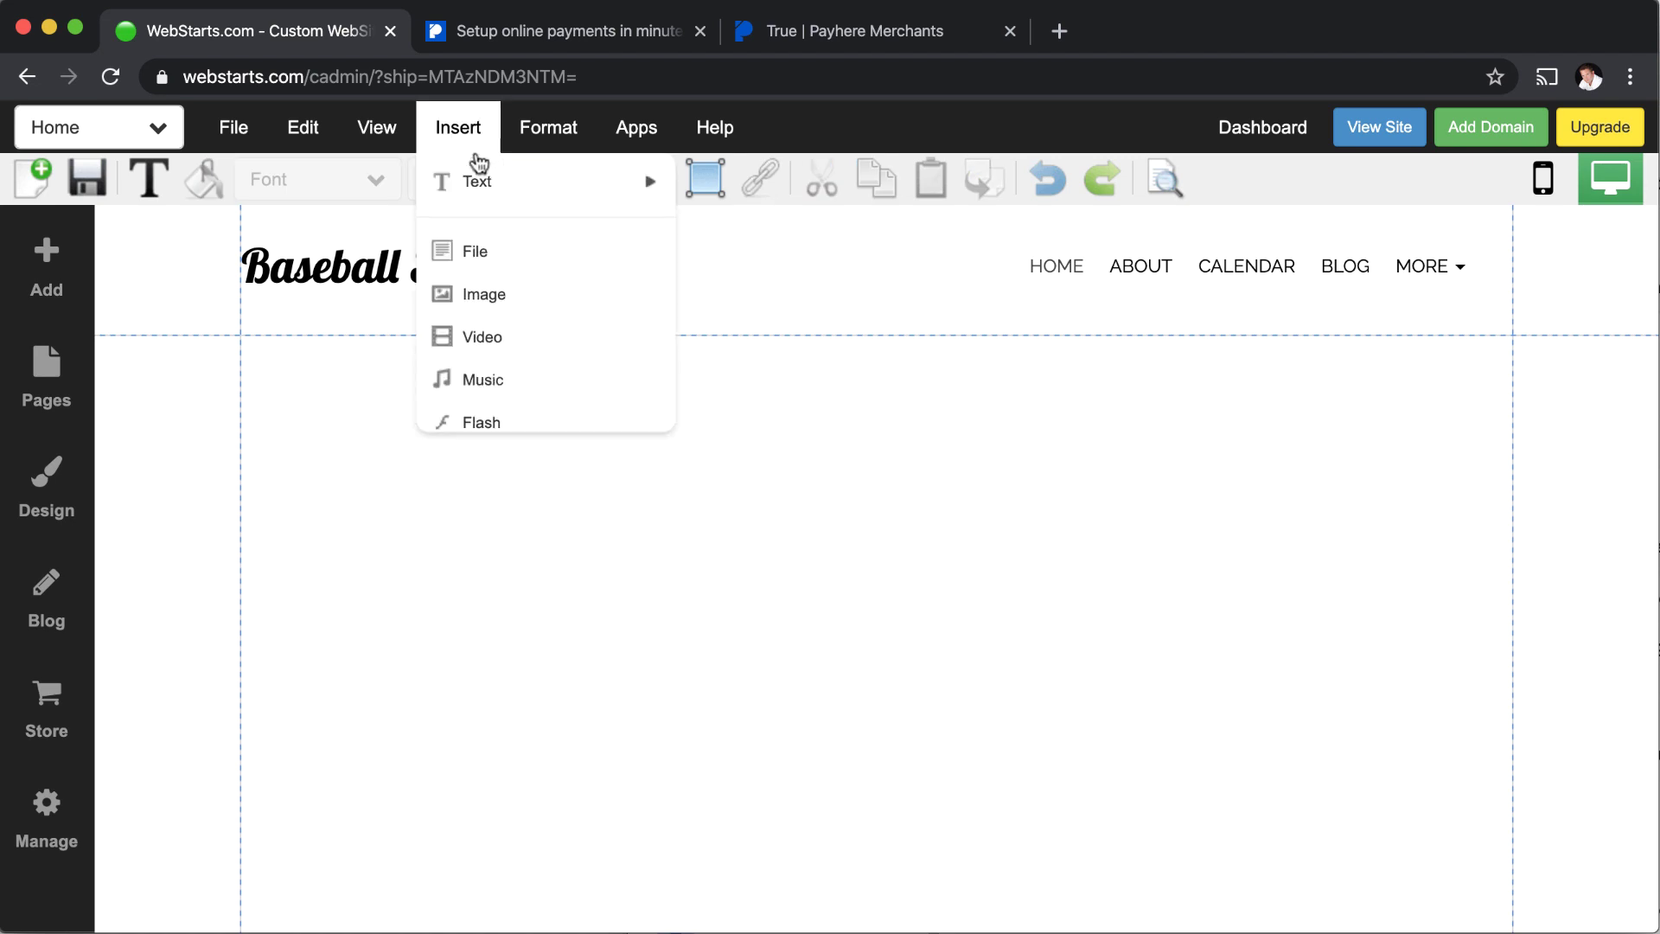
left_click(492, 545)
left_click(737, 571)
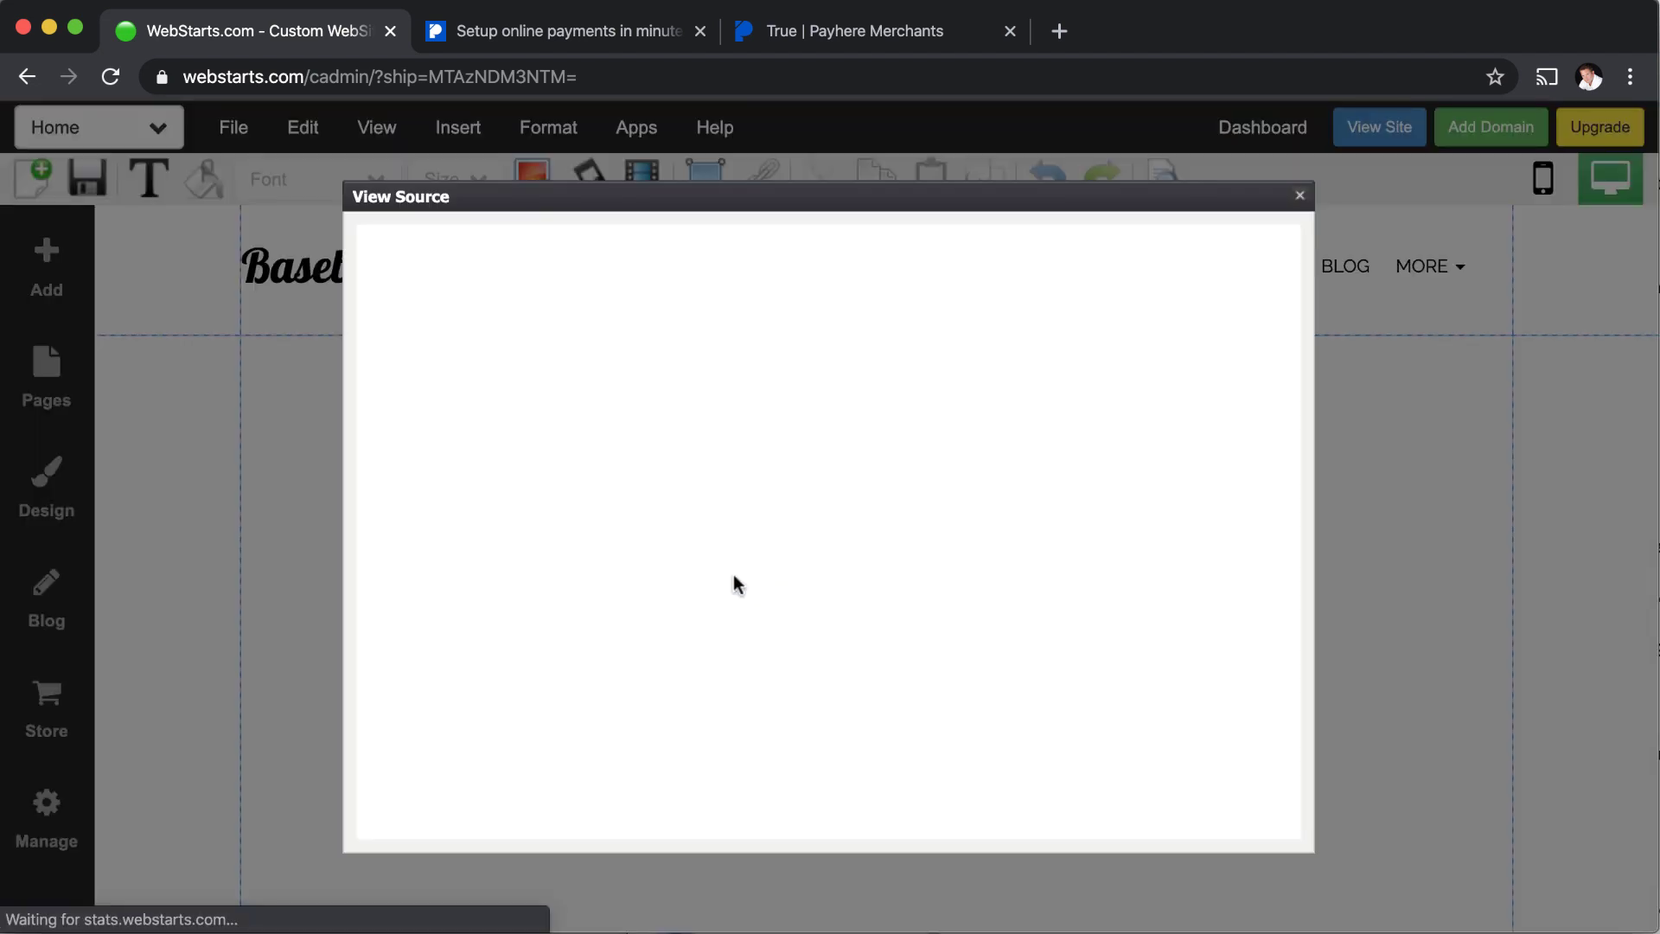
type("<a href=\"https://app.payhere.co/true/donation-070c3aed-056f-4a64-92af-2634b9c89143\" data-payhere-embed=\"https://app.payhere.co/true/donation-070c3aed-056f-4a64-92af-2634b9c89143\">payhere</a> <script src=\"https://app.payhere.co/embed/embed.js\"></script>")
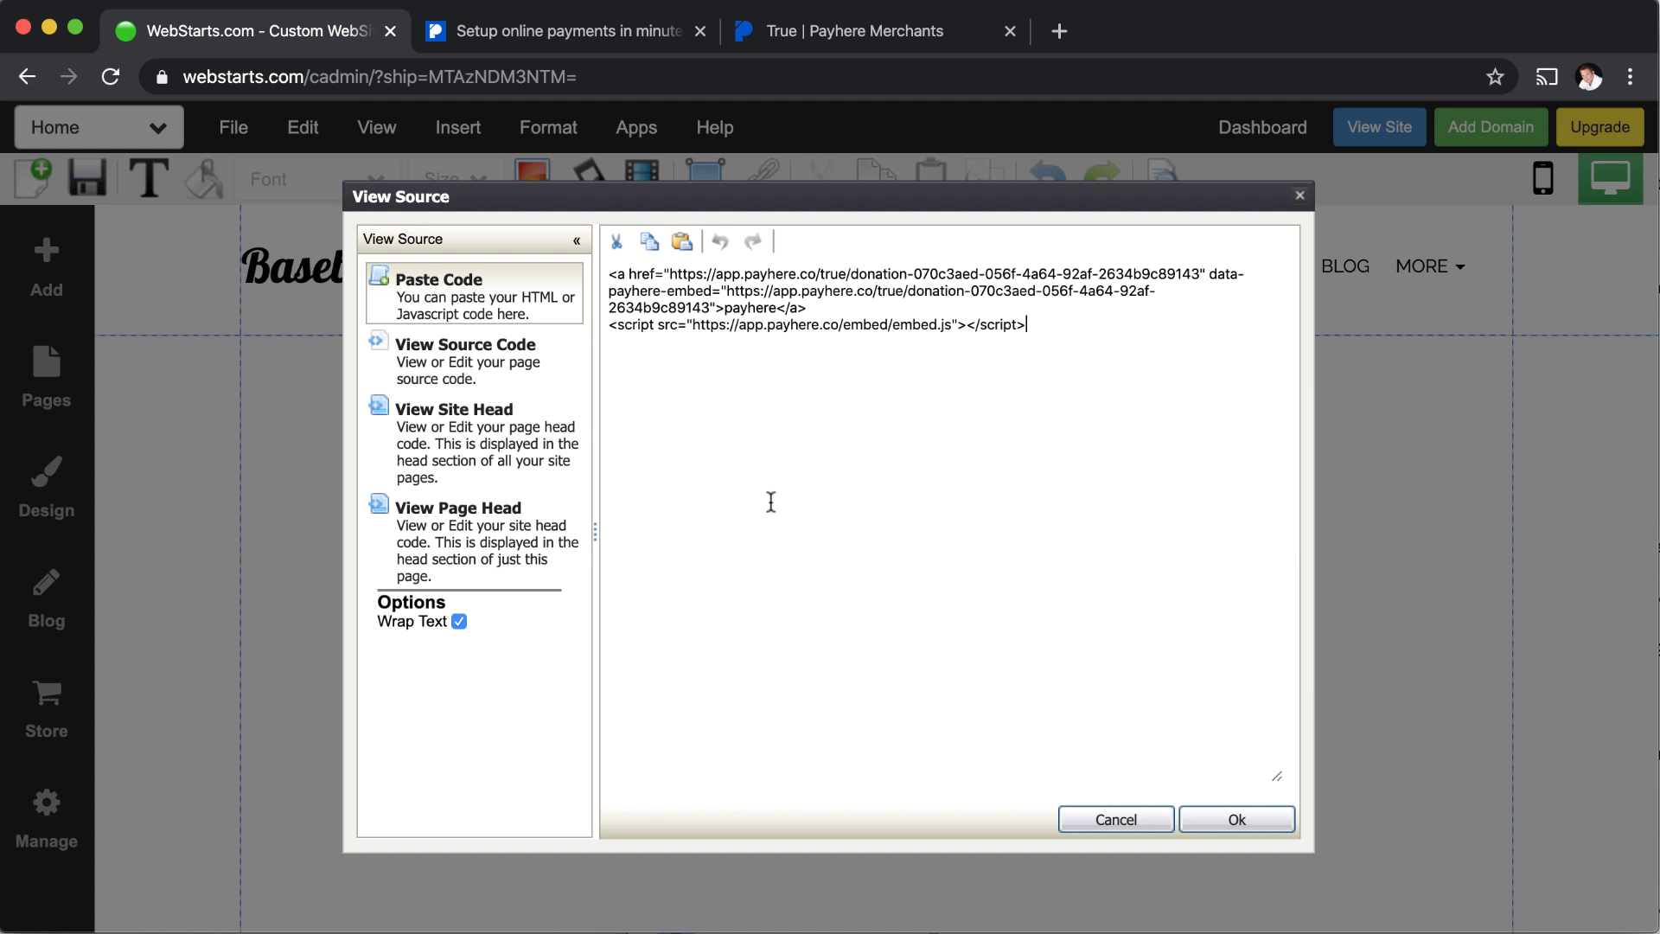
left_click(1271, 832)
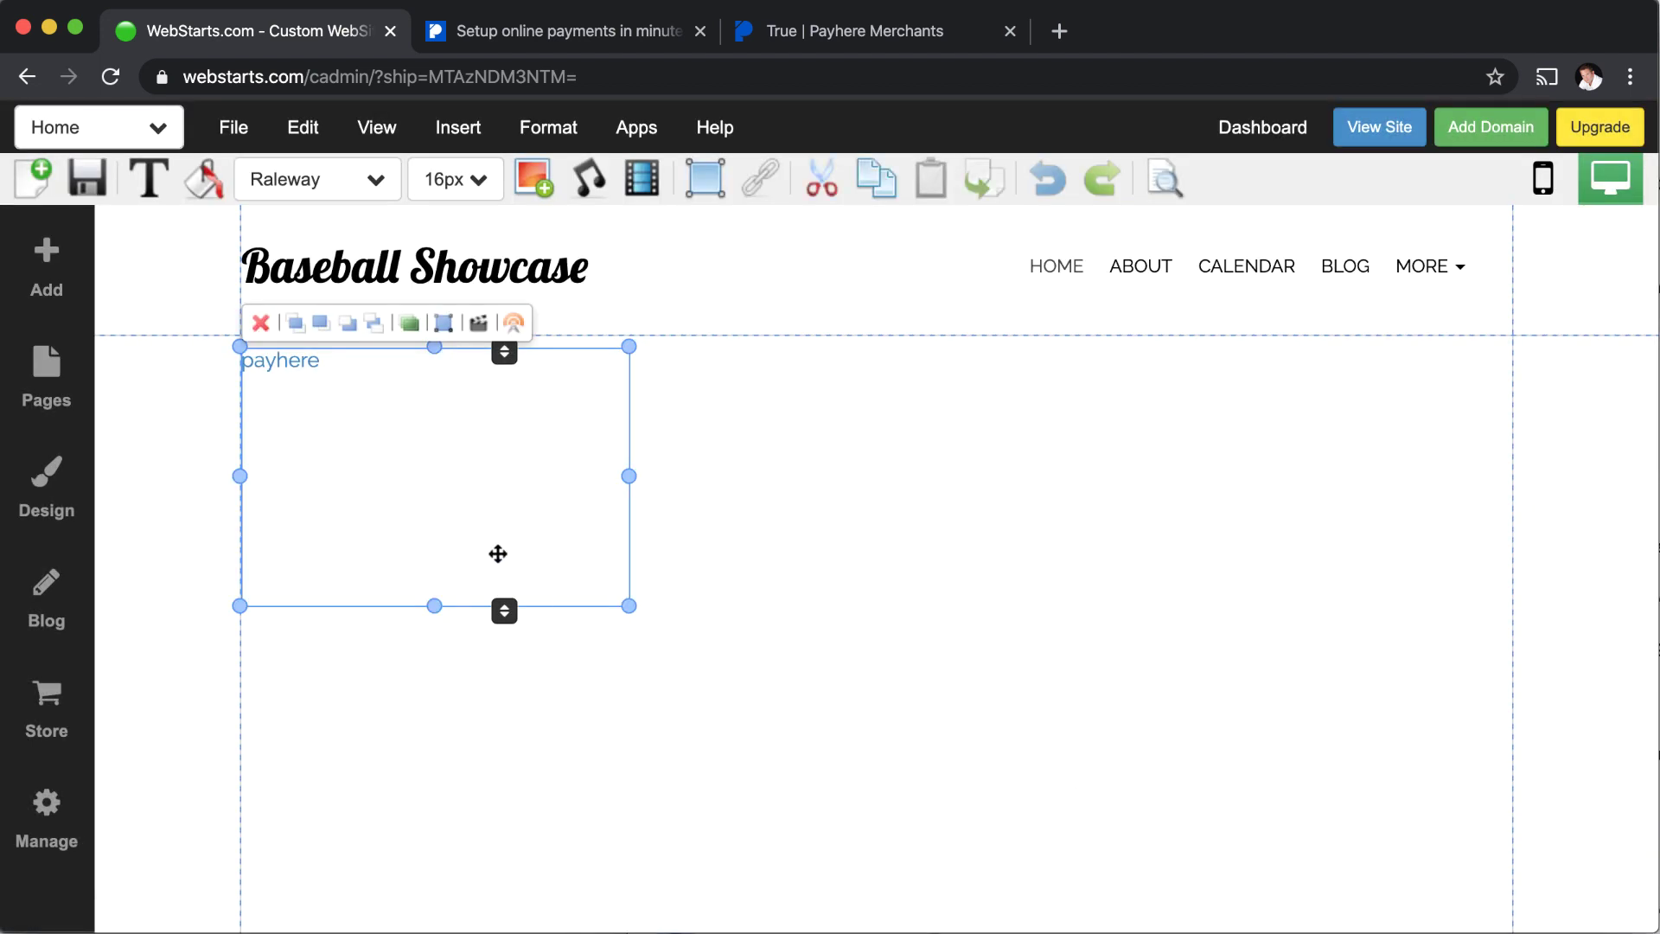
left_click_drag(498, 553, 792, 661)
left_click_drag(729, 771, 704, 550)
left_click(86, 179)
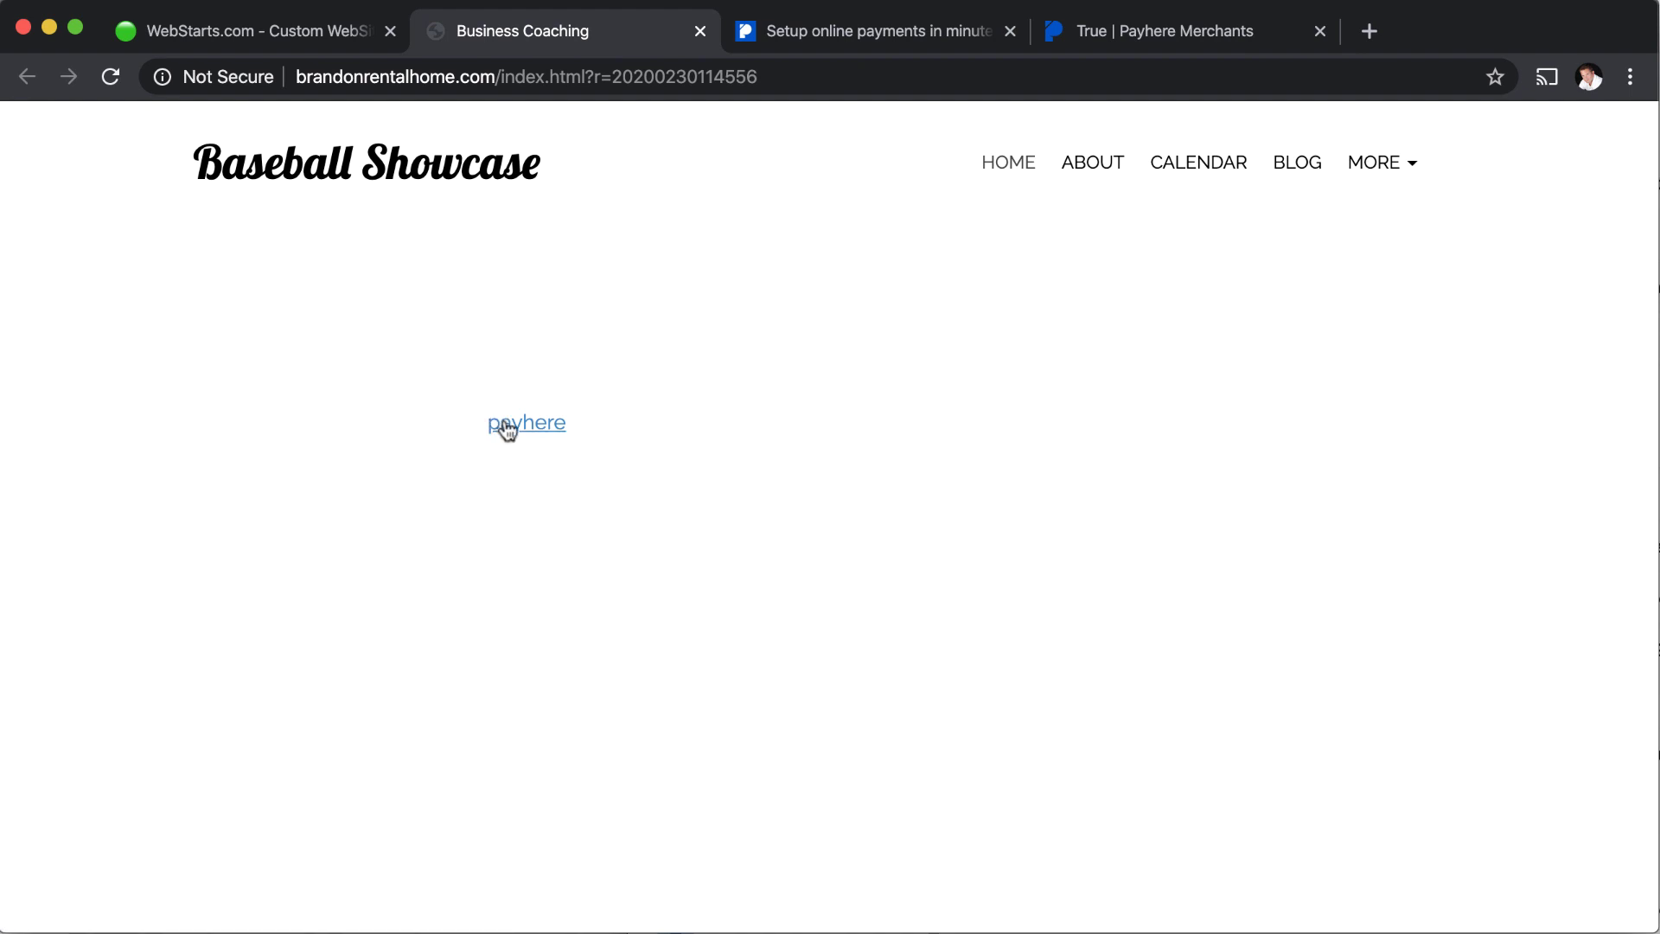
- Open the live payhere link's $100/month Donation checkout, close it, and return to the Payhere dashboard
left_click(507, 424)
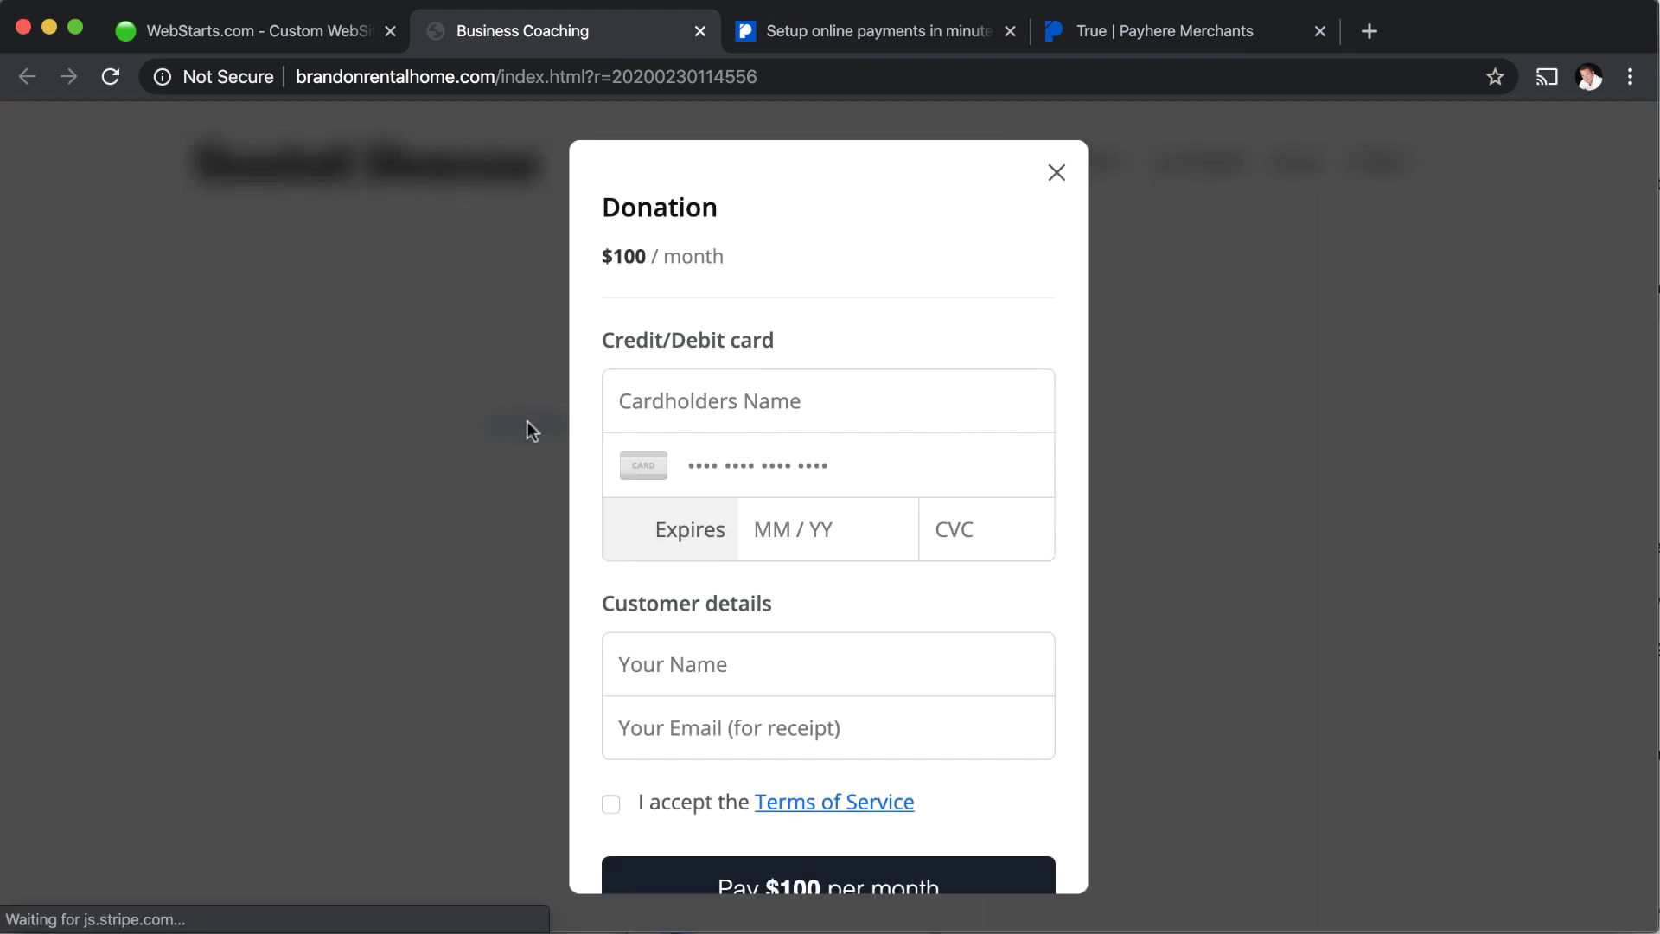
scroll(749, 541, "down", 2)
scroll(746, 545, "up", 2)
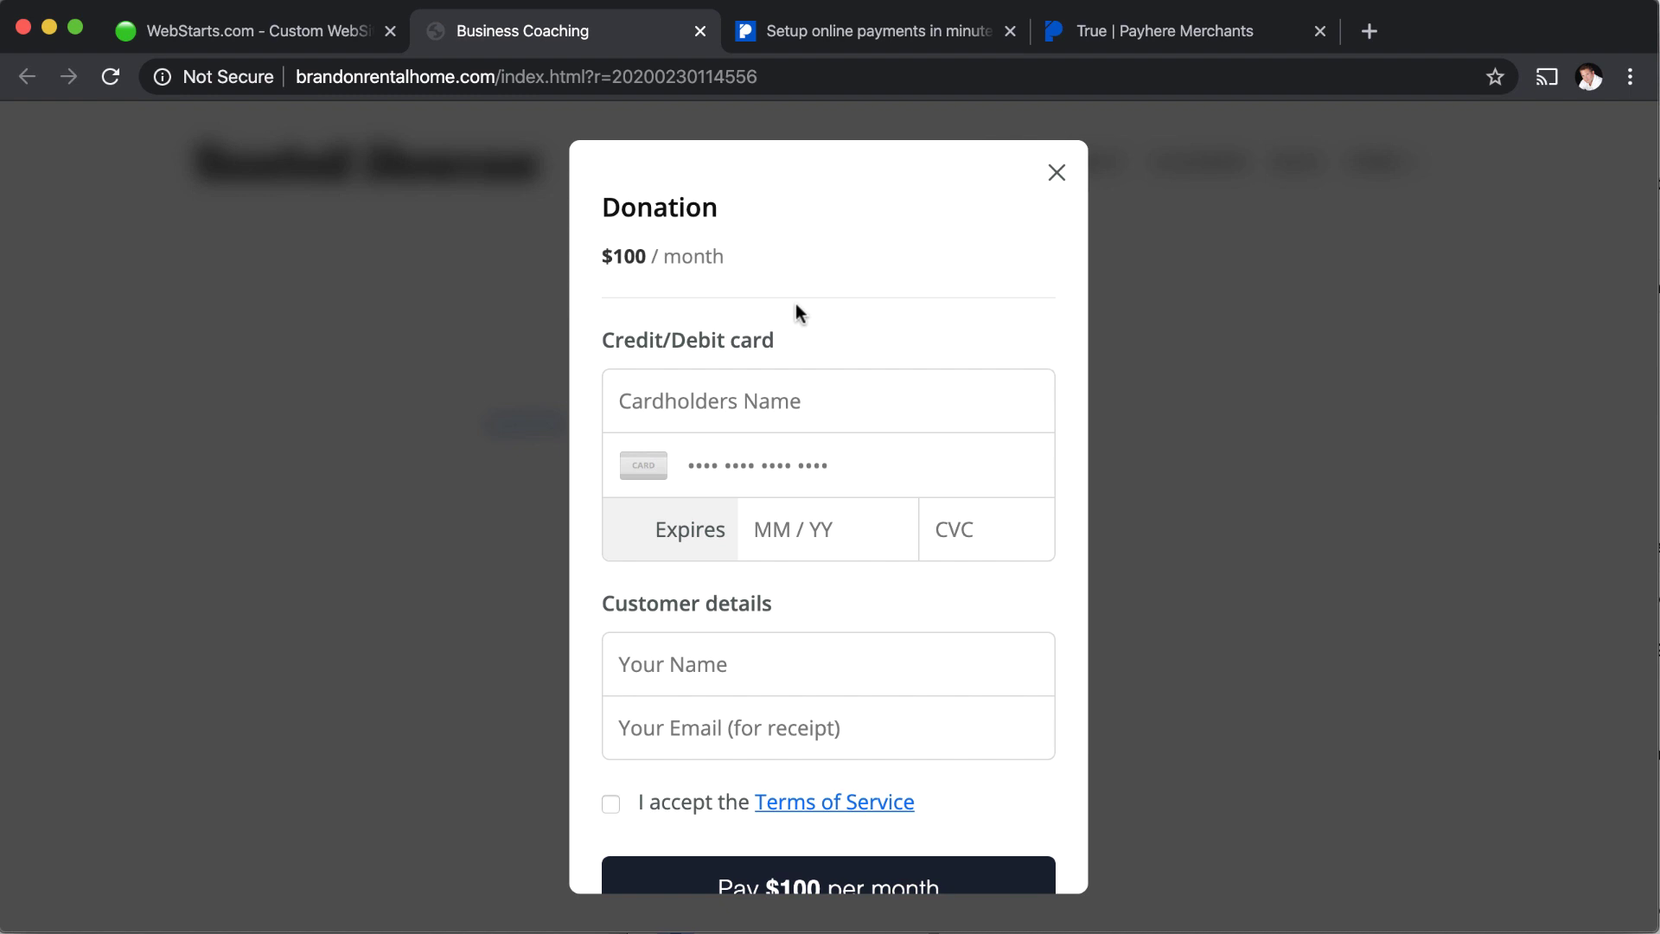
scroll(797, 312, "down", 4)
scroll(797, 346, "up", 4)
left_click(1057, 173)
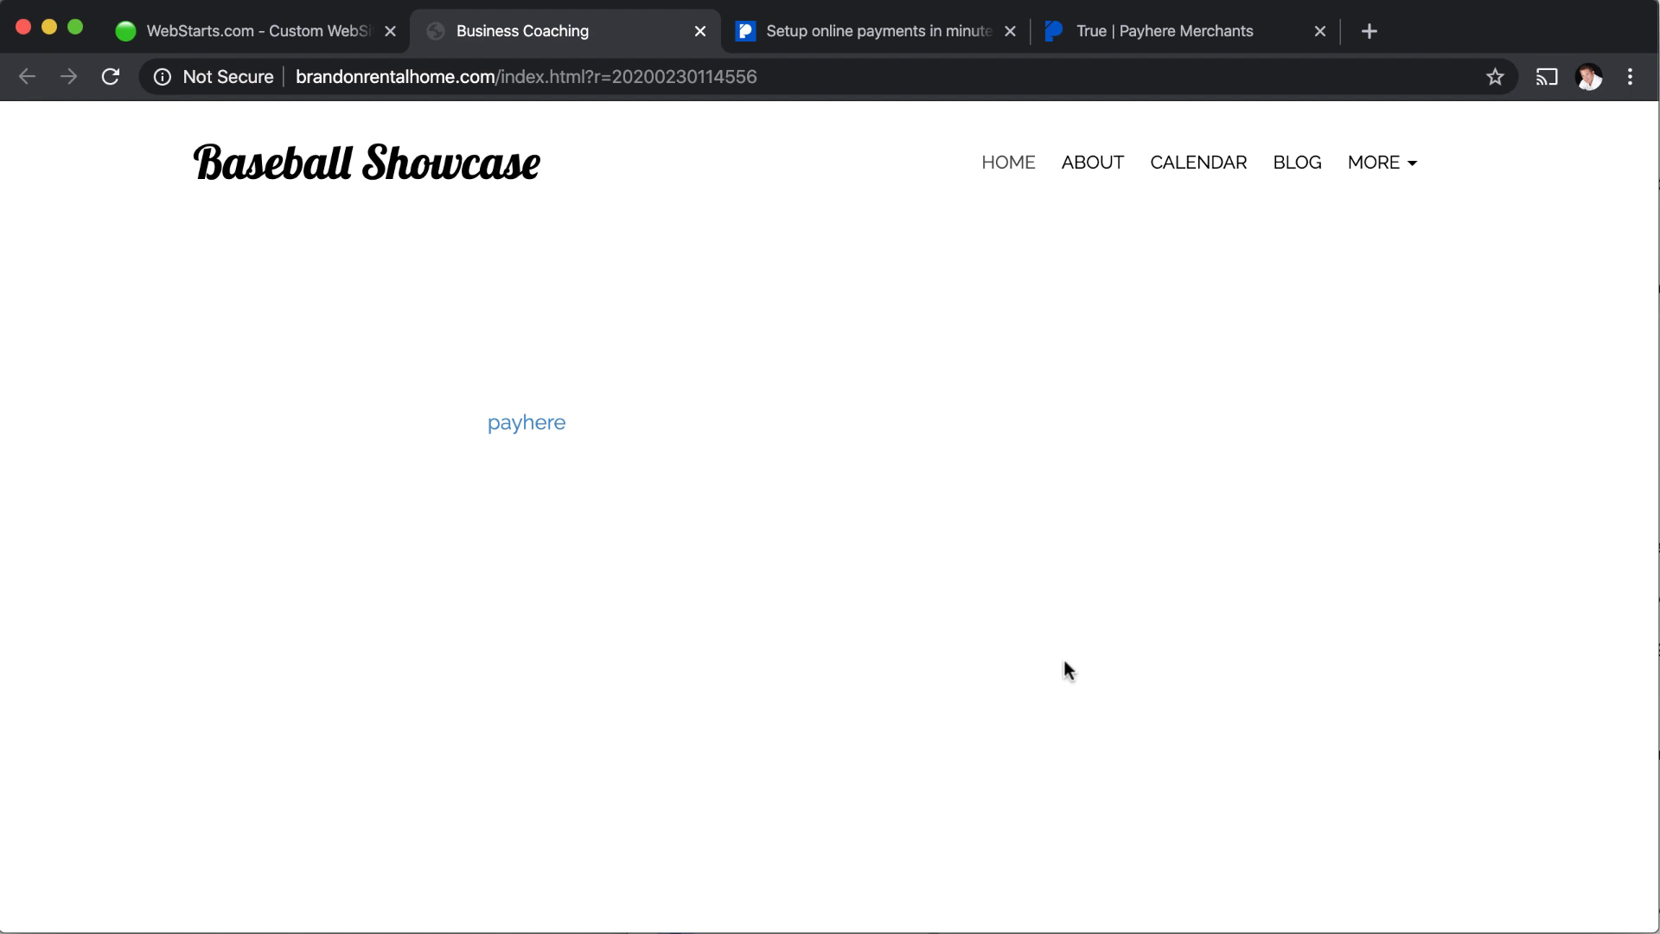
left_click(808, 34)
left_click(1102, 40)
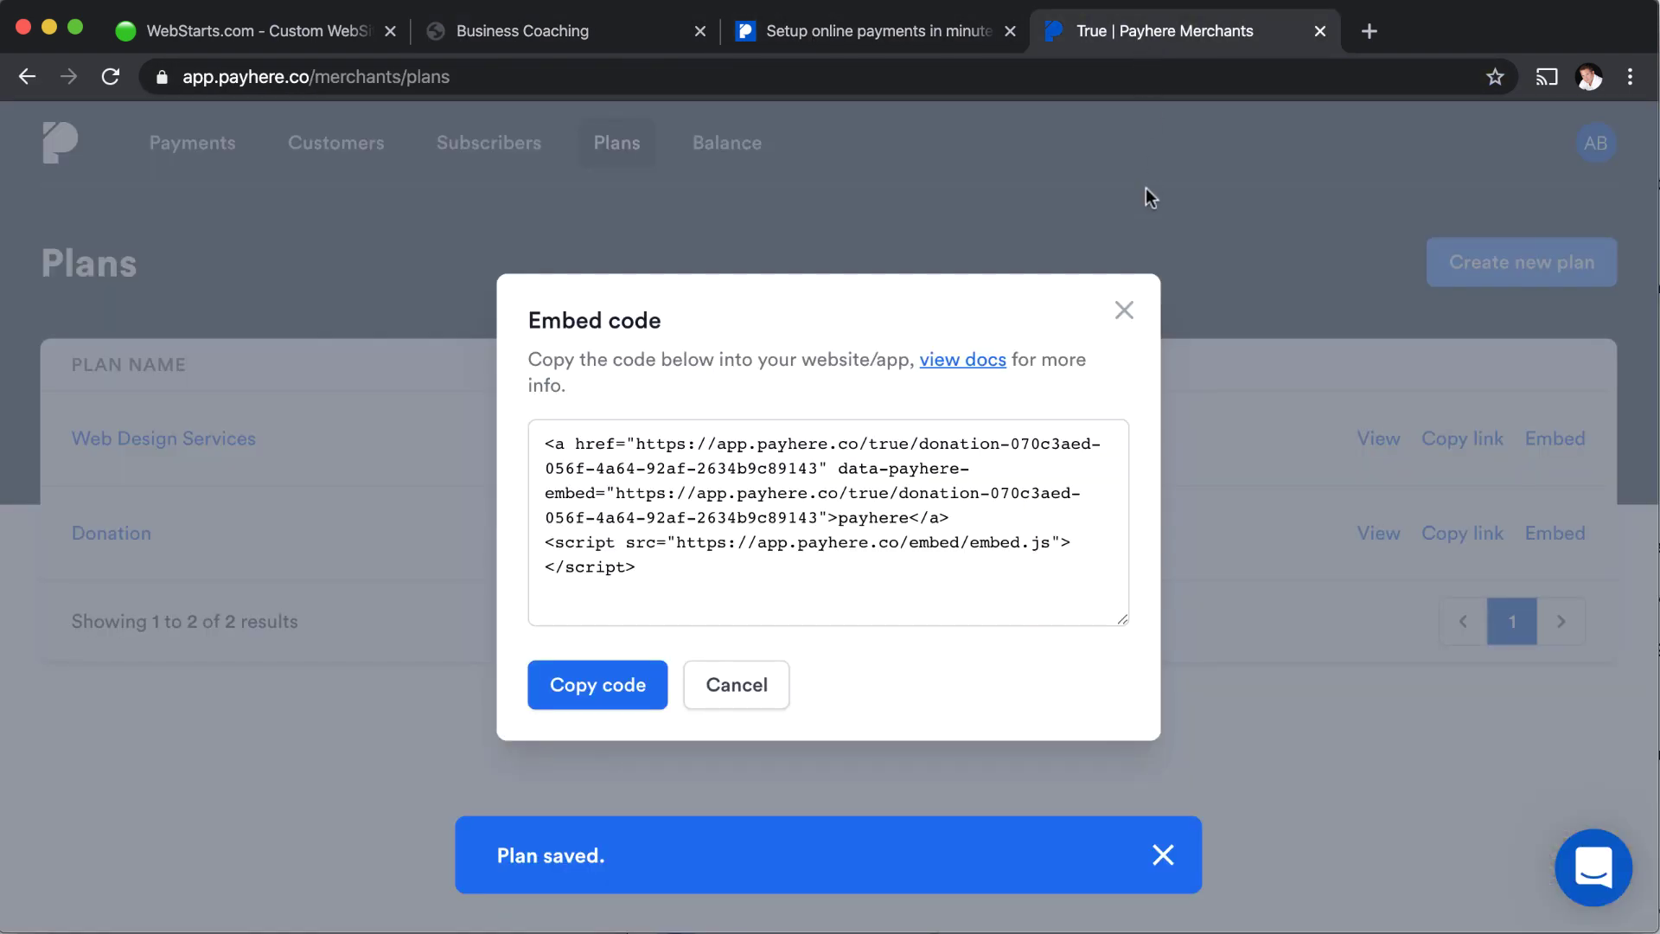
- Close the Payhere embed code window and delete the payhere text link from the page
left_click(1126, 313)
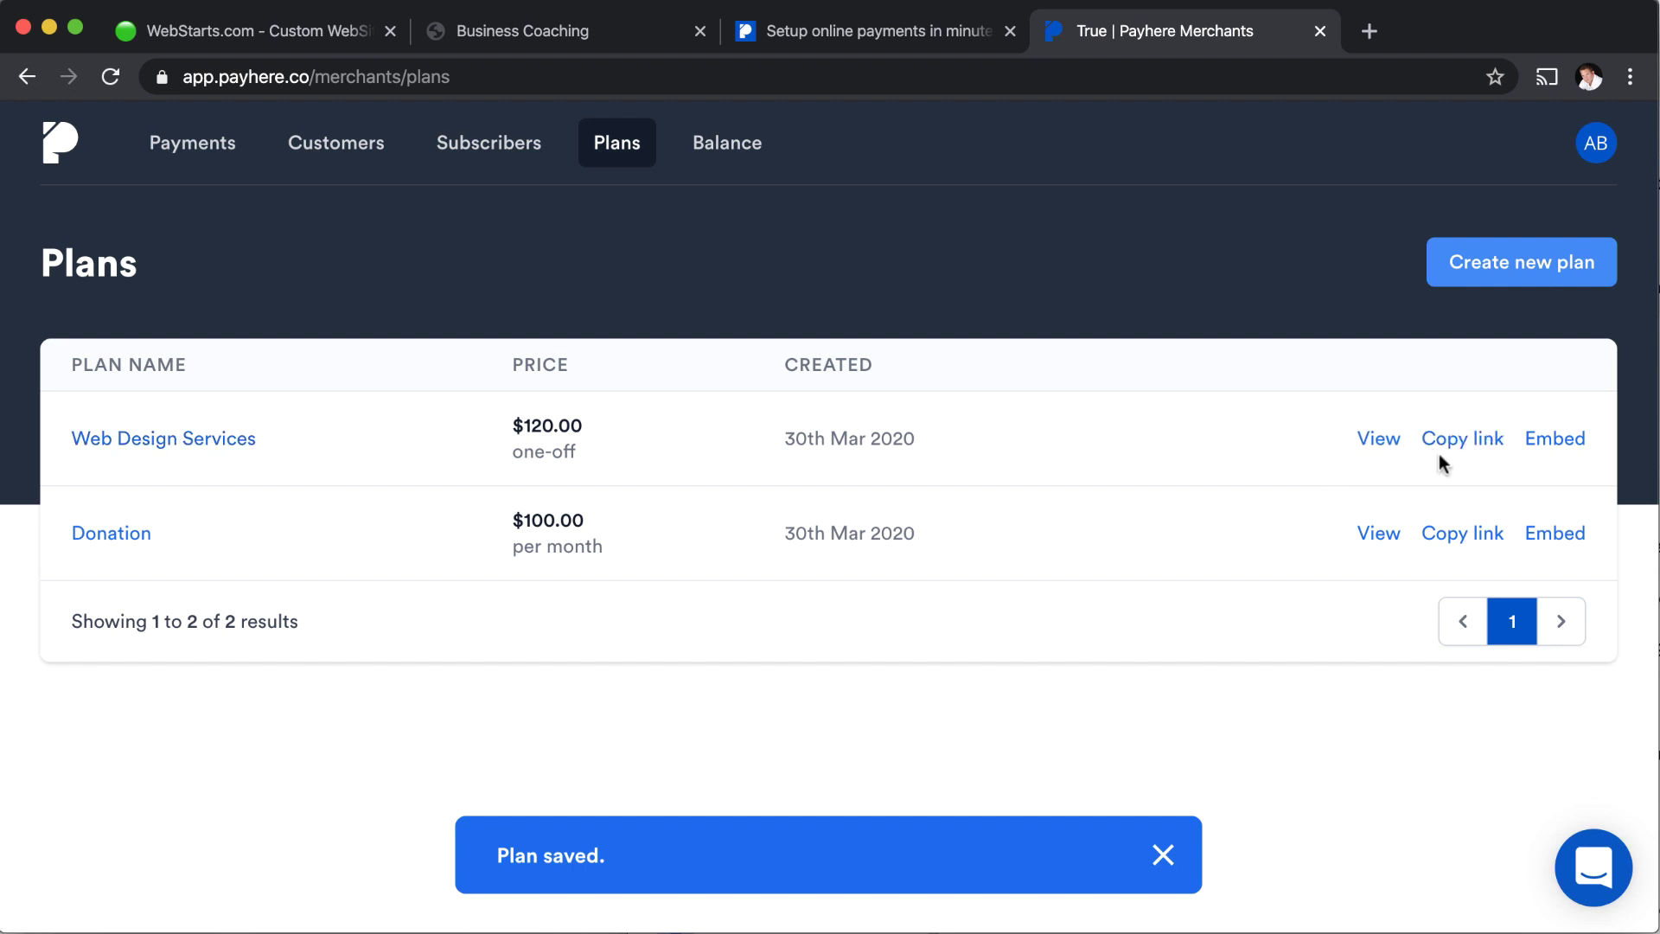
left_click(285, 31)
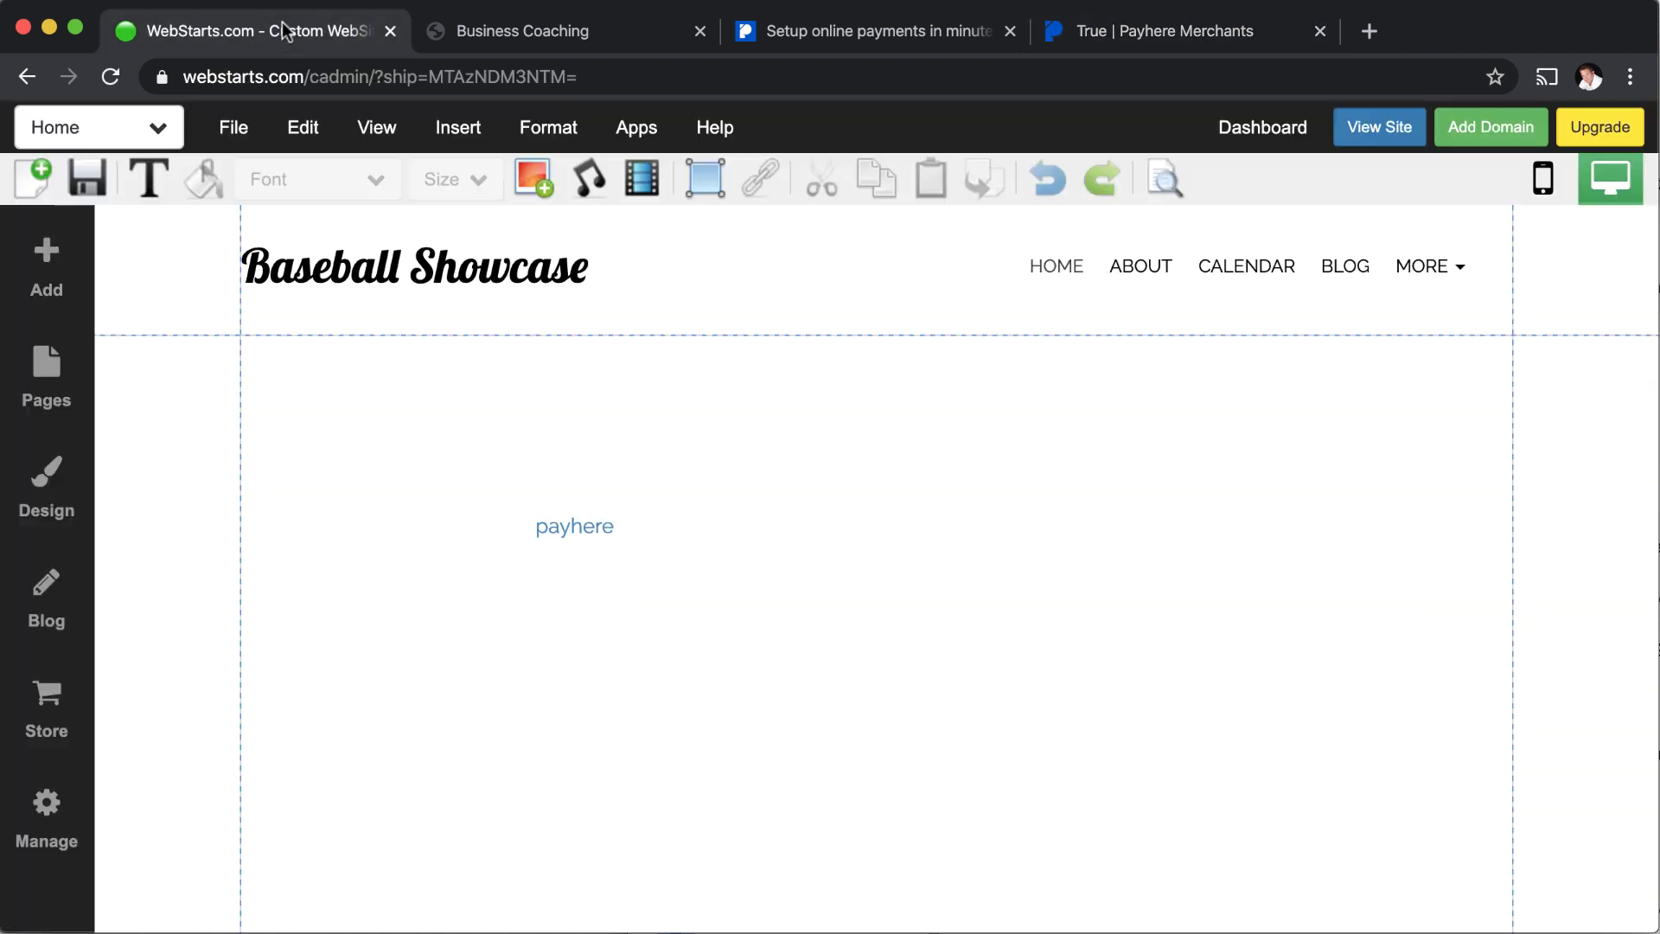
left_click(540, 529)
key("Delete")
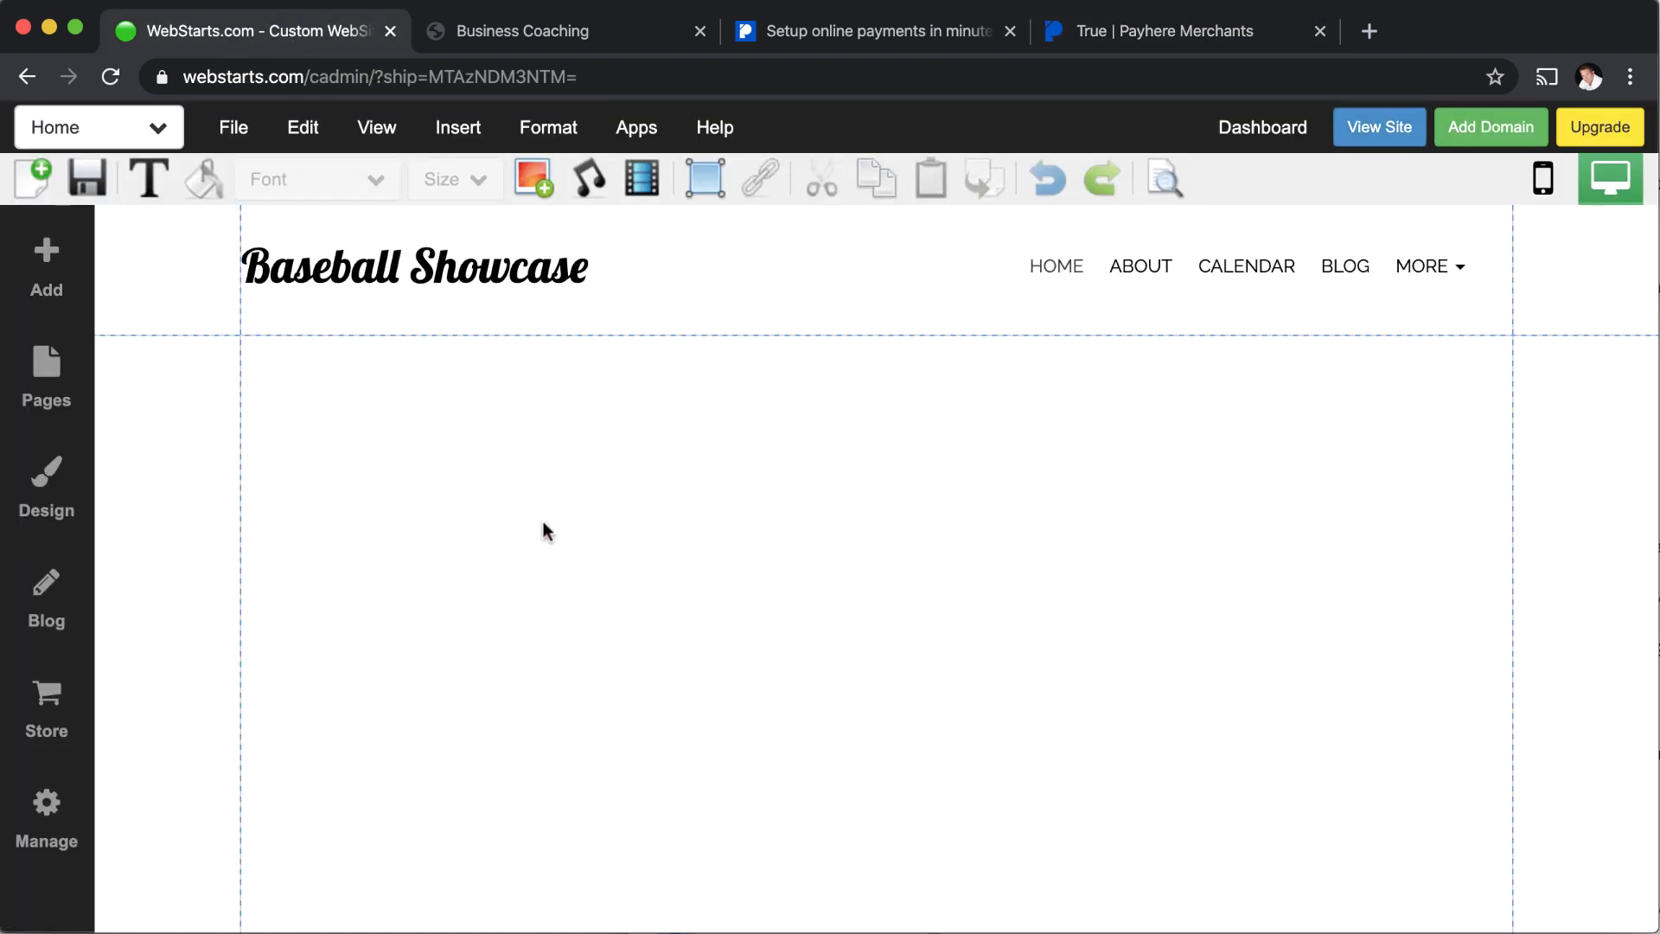
- Add a medium Click Here button linking to the Payhere checkout URL in a new tab, and save
left_click(35, 254)
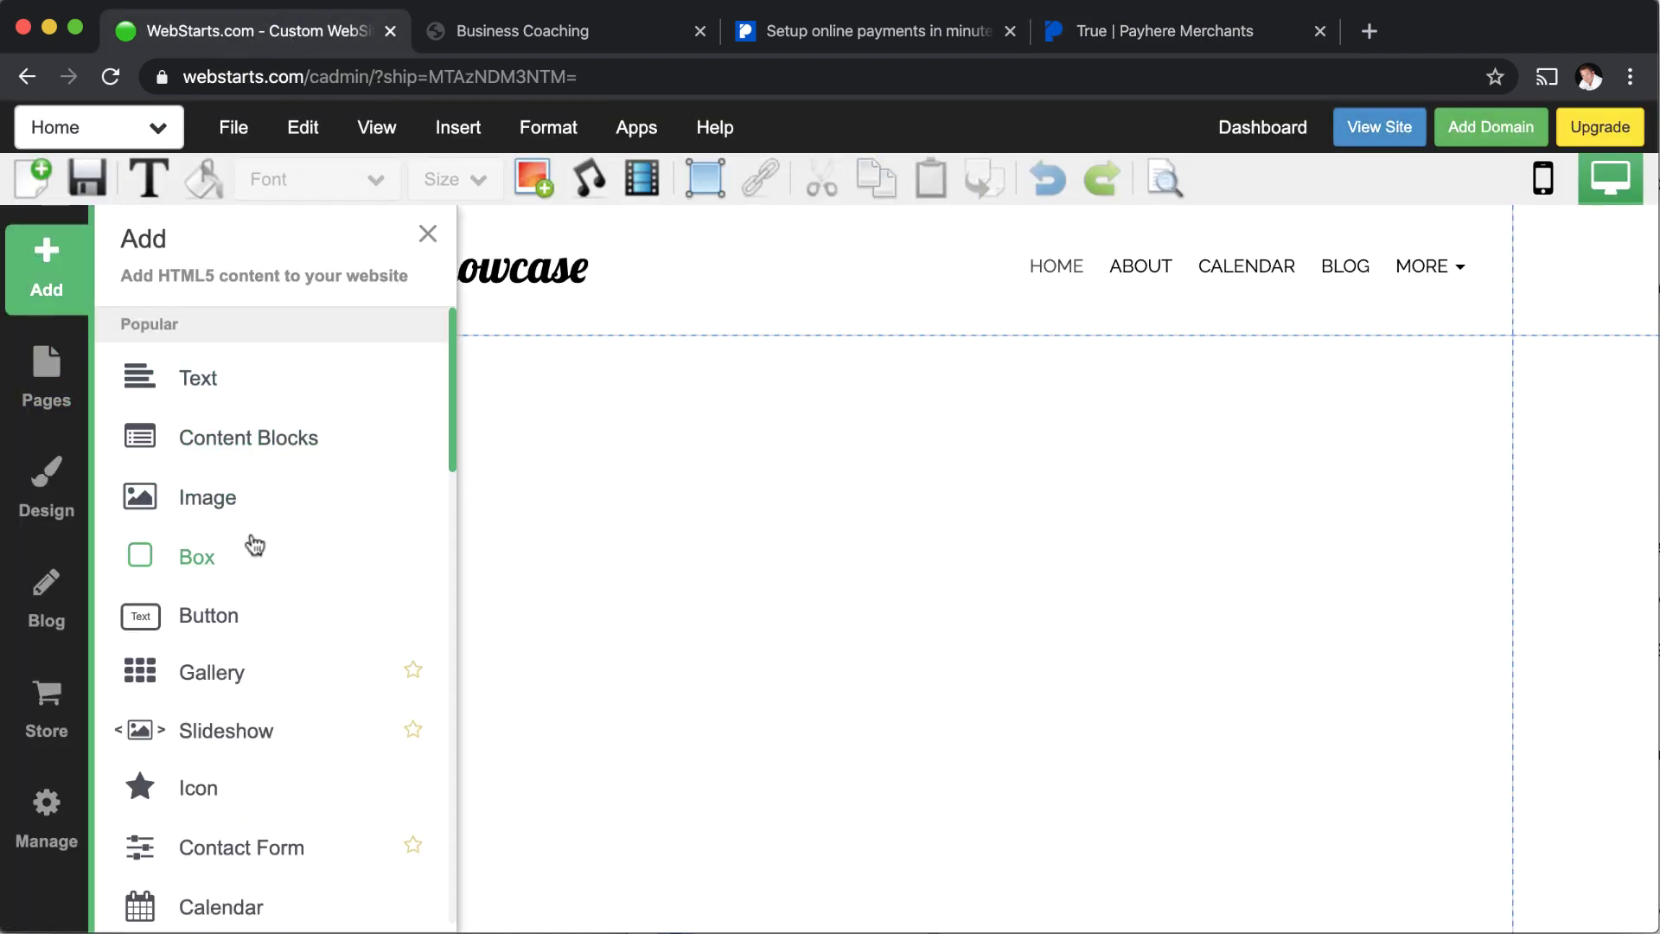
left_click(218, 627)
left_click(251, 459)
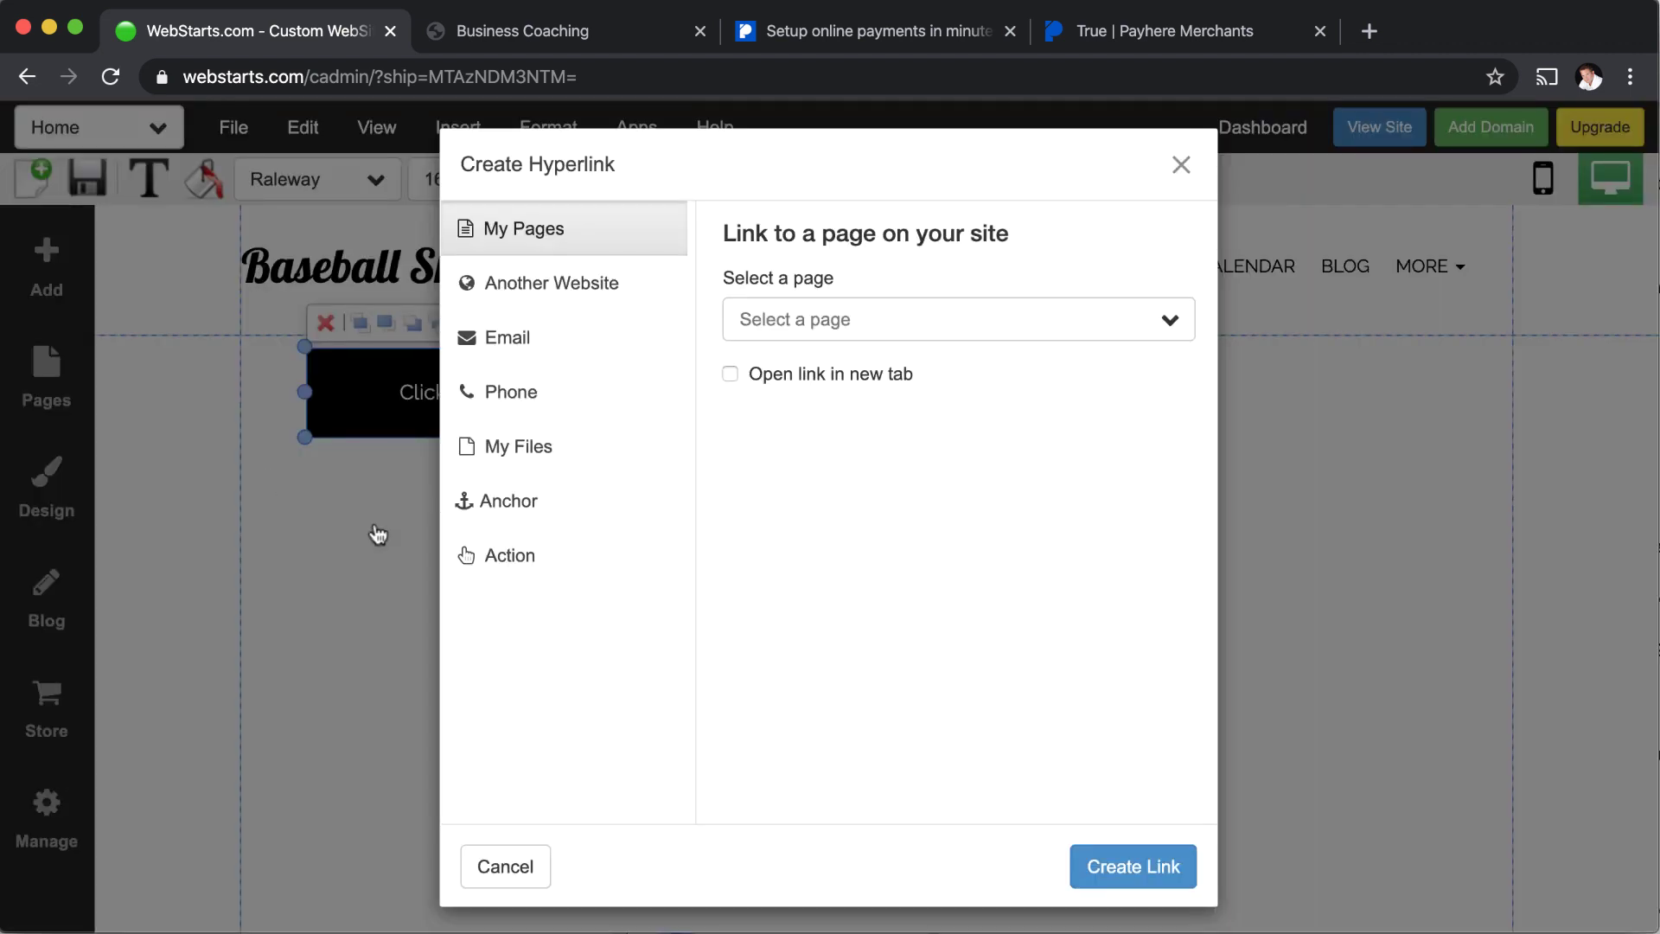
left_click(536, 294)
left_click(798, 326)
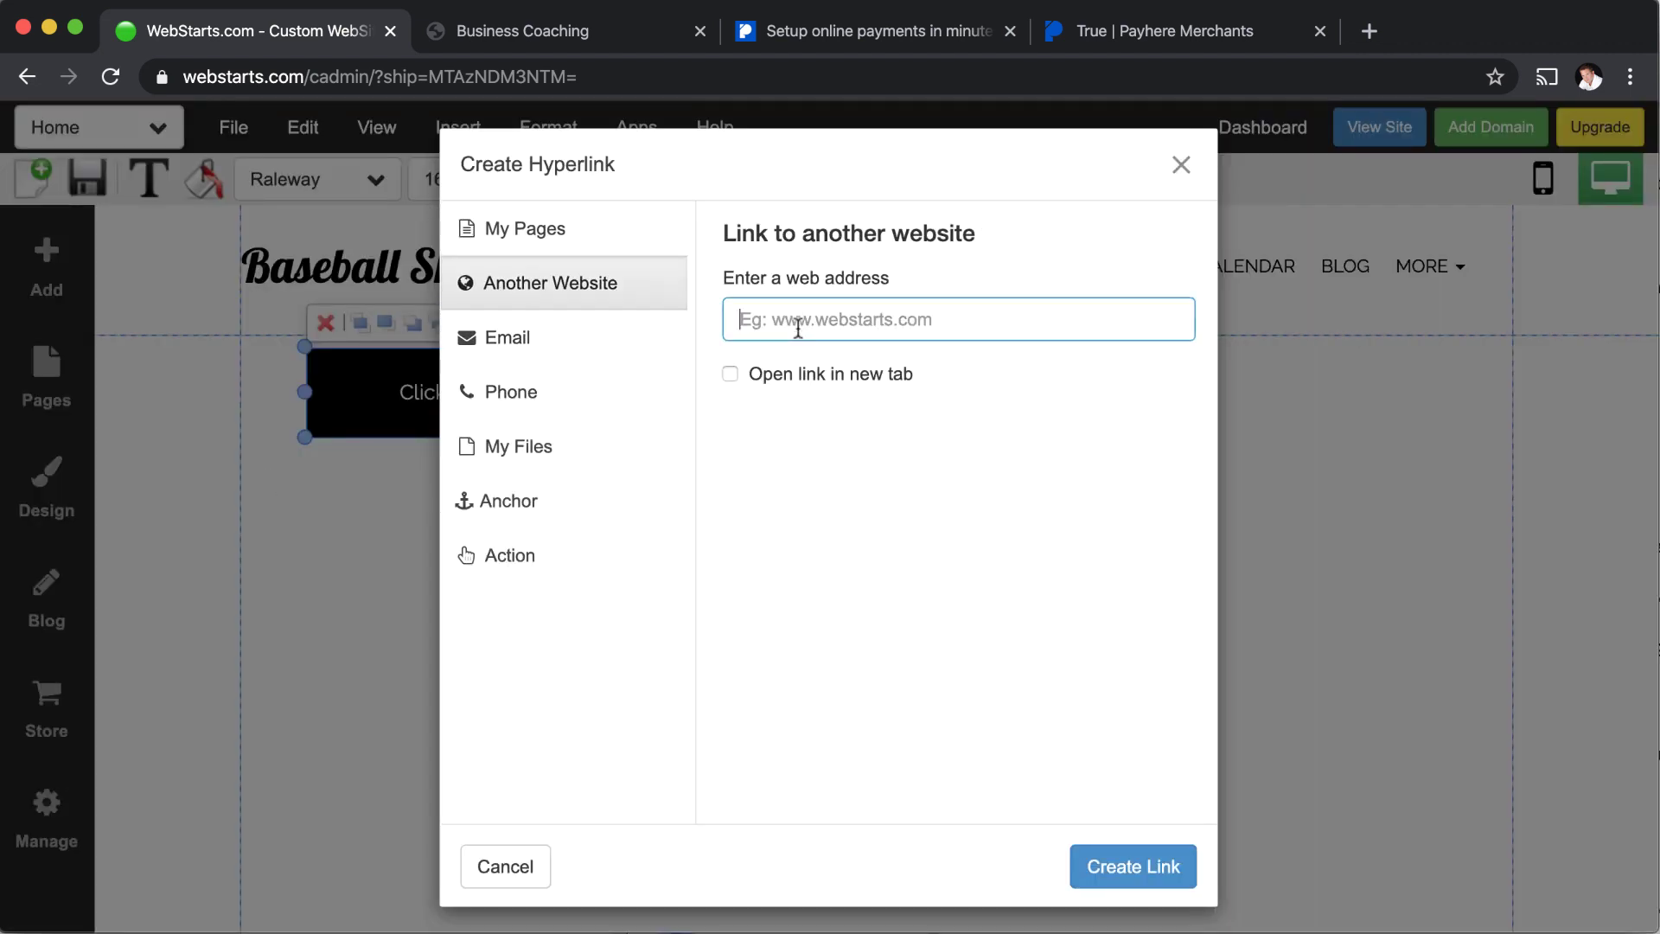
type("https://app.payhere.co/true/web-design-services")
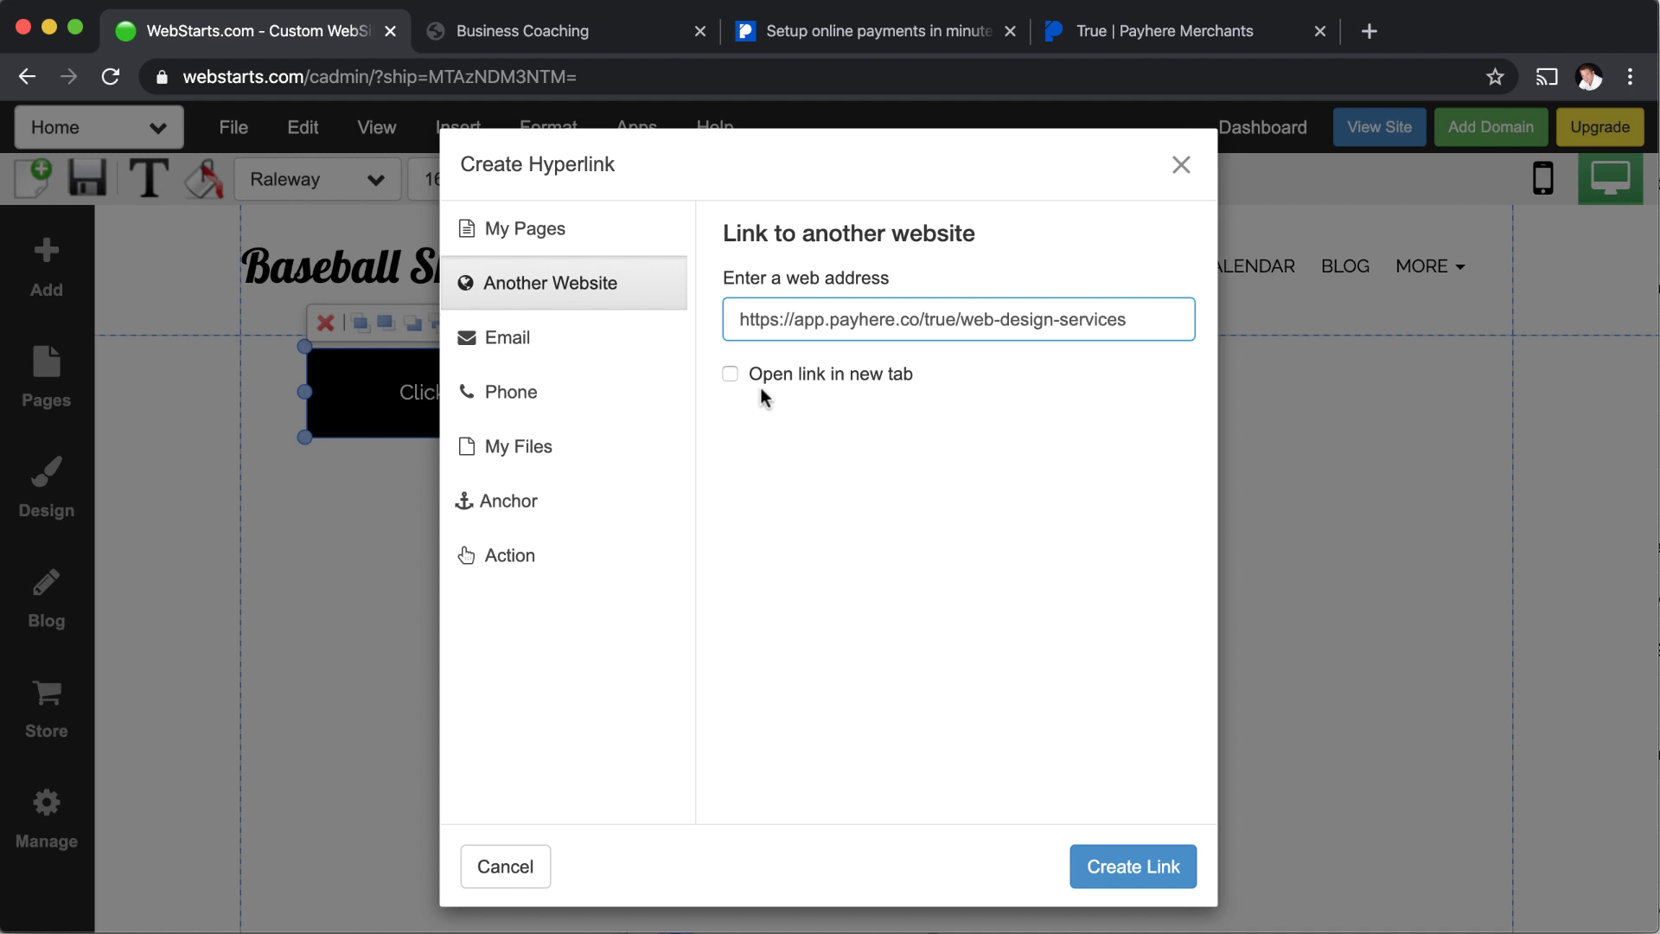
left_click(730, 375)
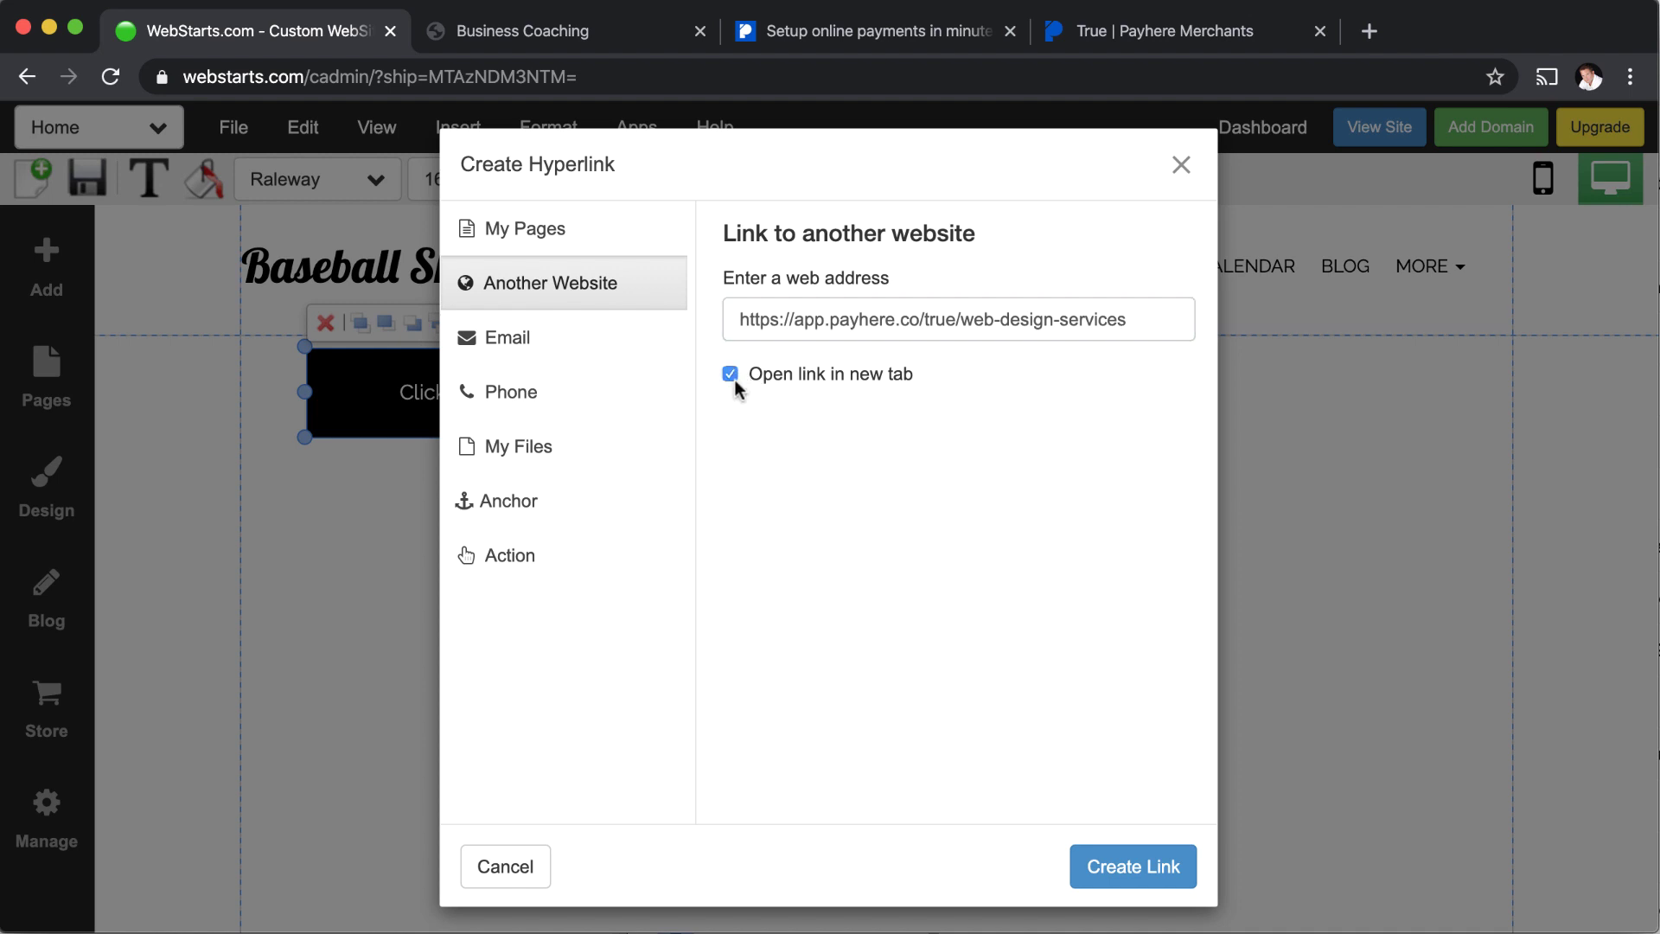
left_click(1121, 865)
left_click_drag(452, 389, 878, 630)
left_click(86, 179)
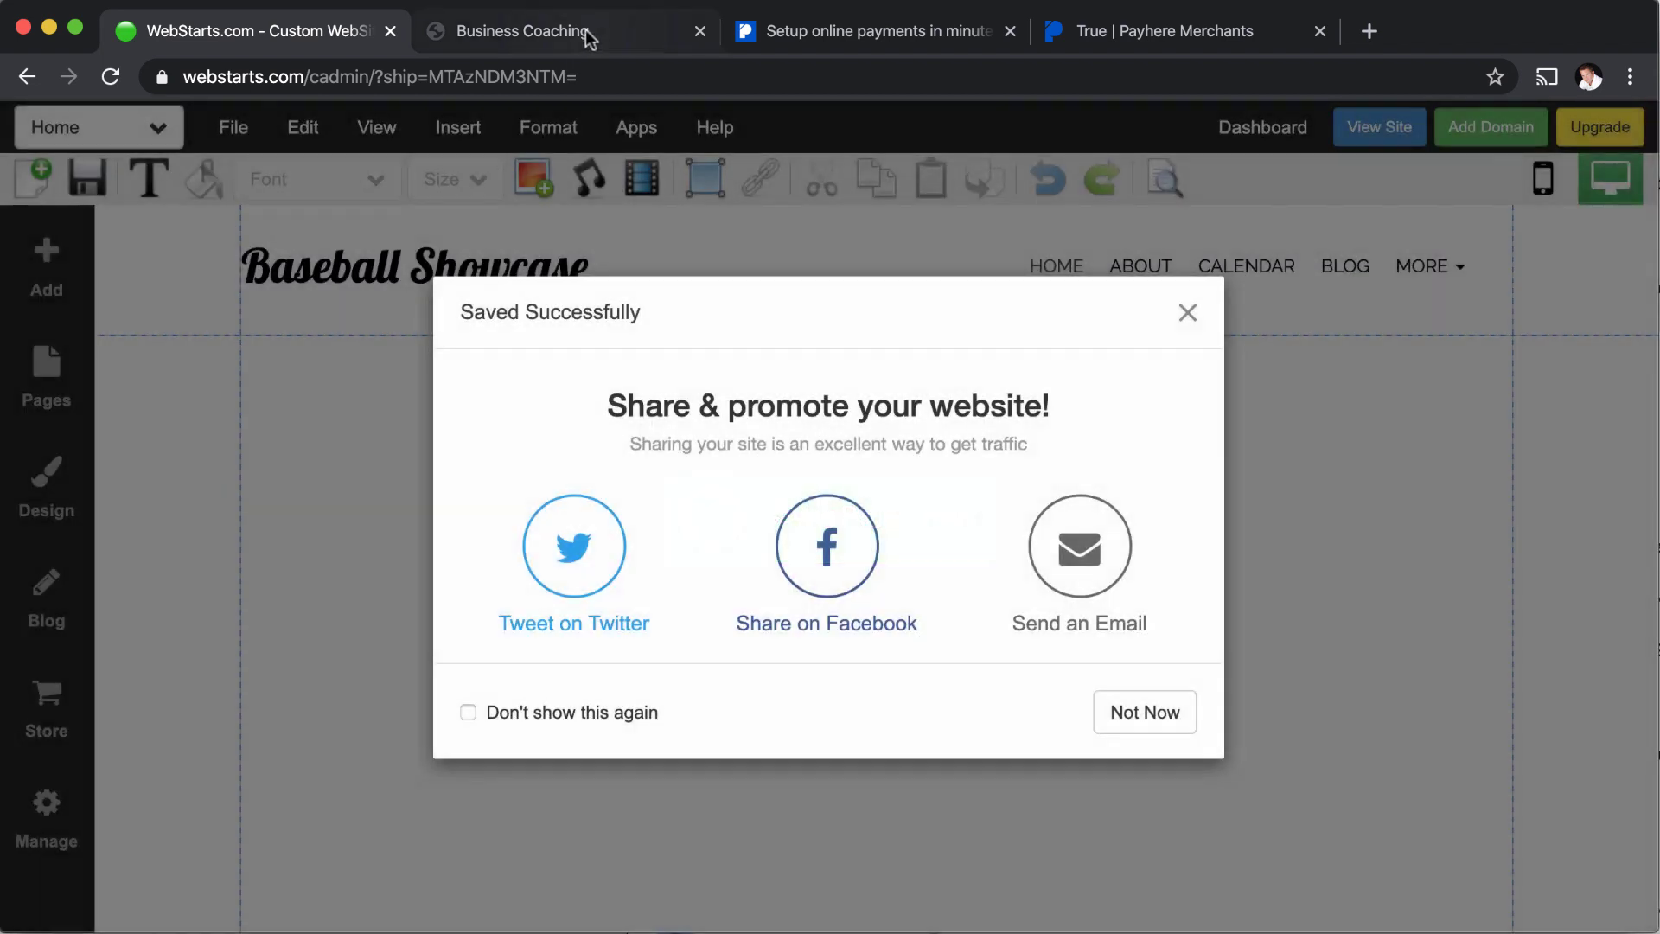
- Reload the live site and check that Click Here opens the $120 Web Design Services checkout
left_click(562, 30)
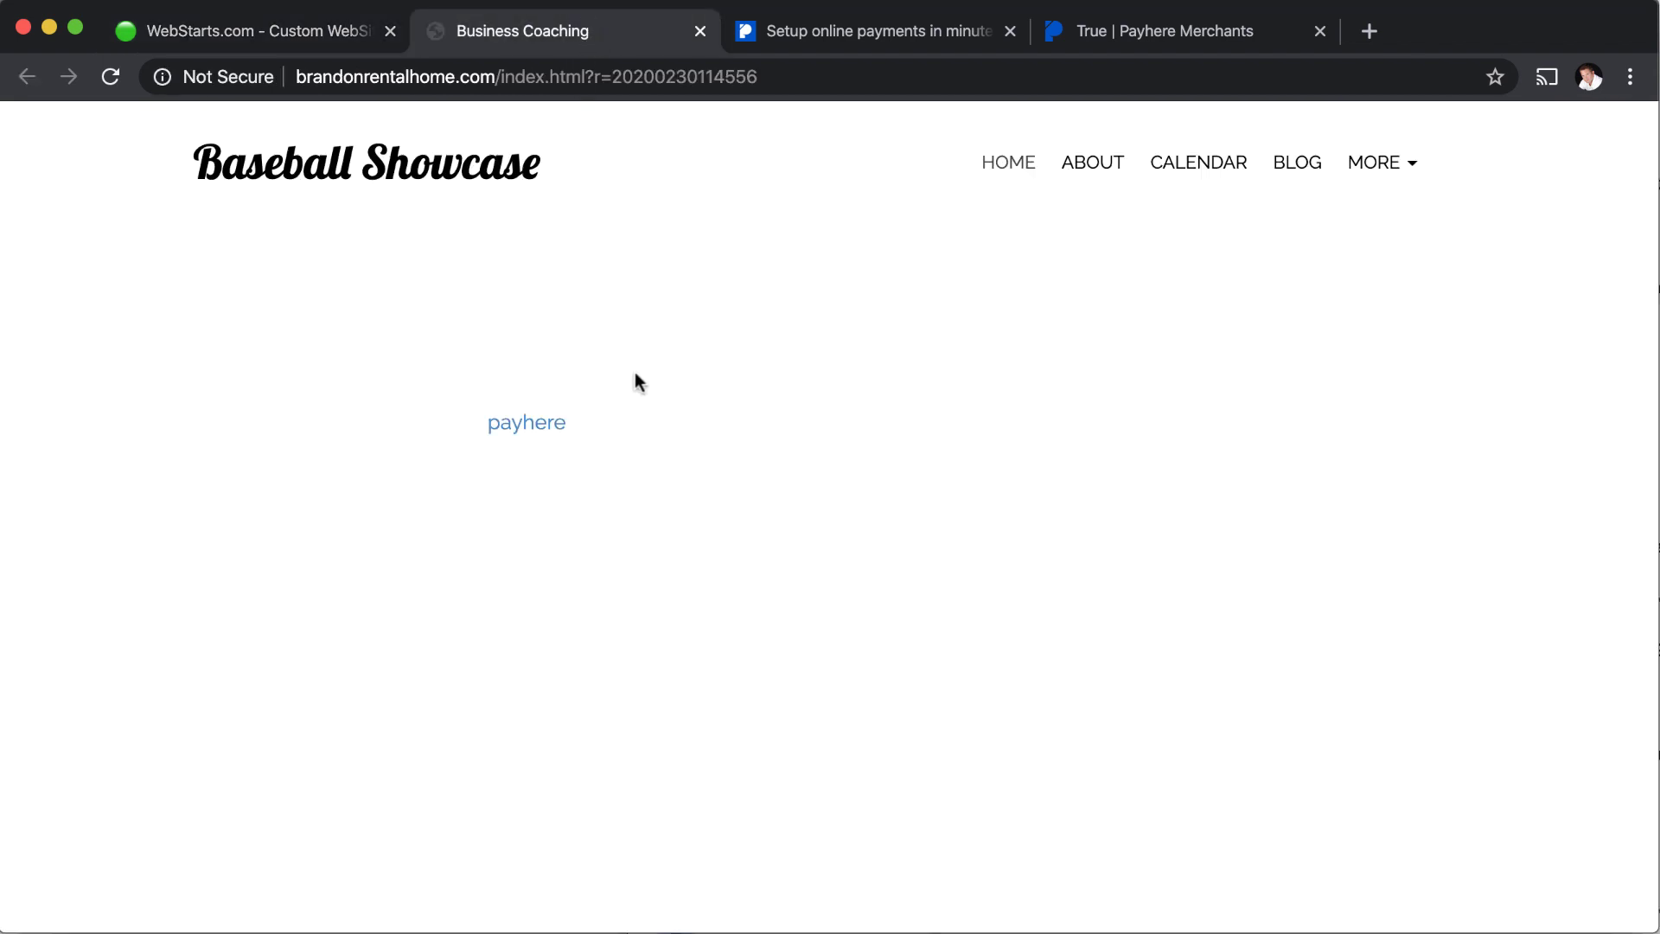
left_click(112, 78)
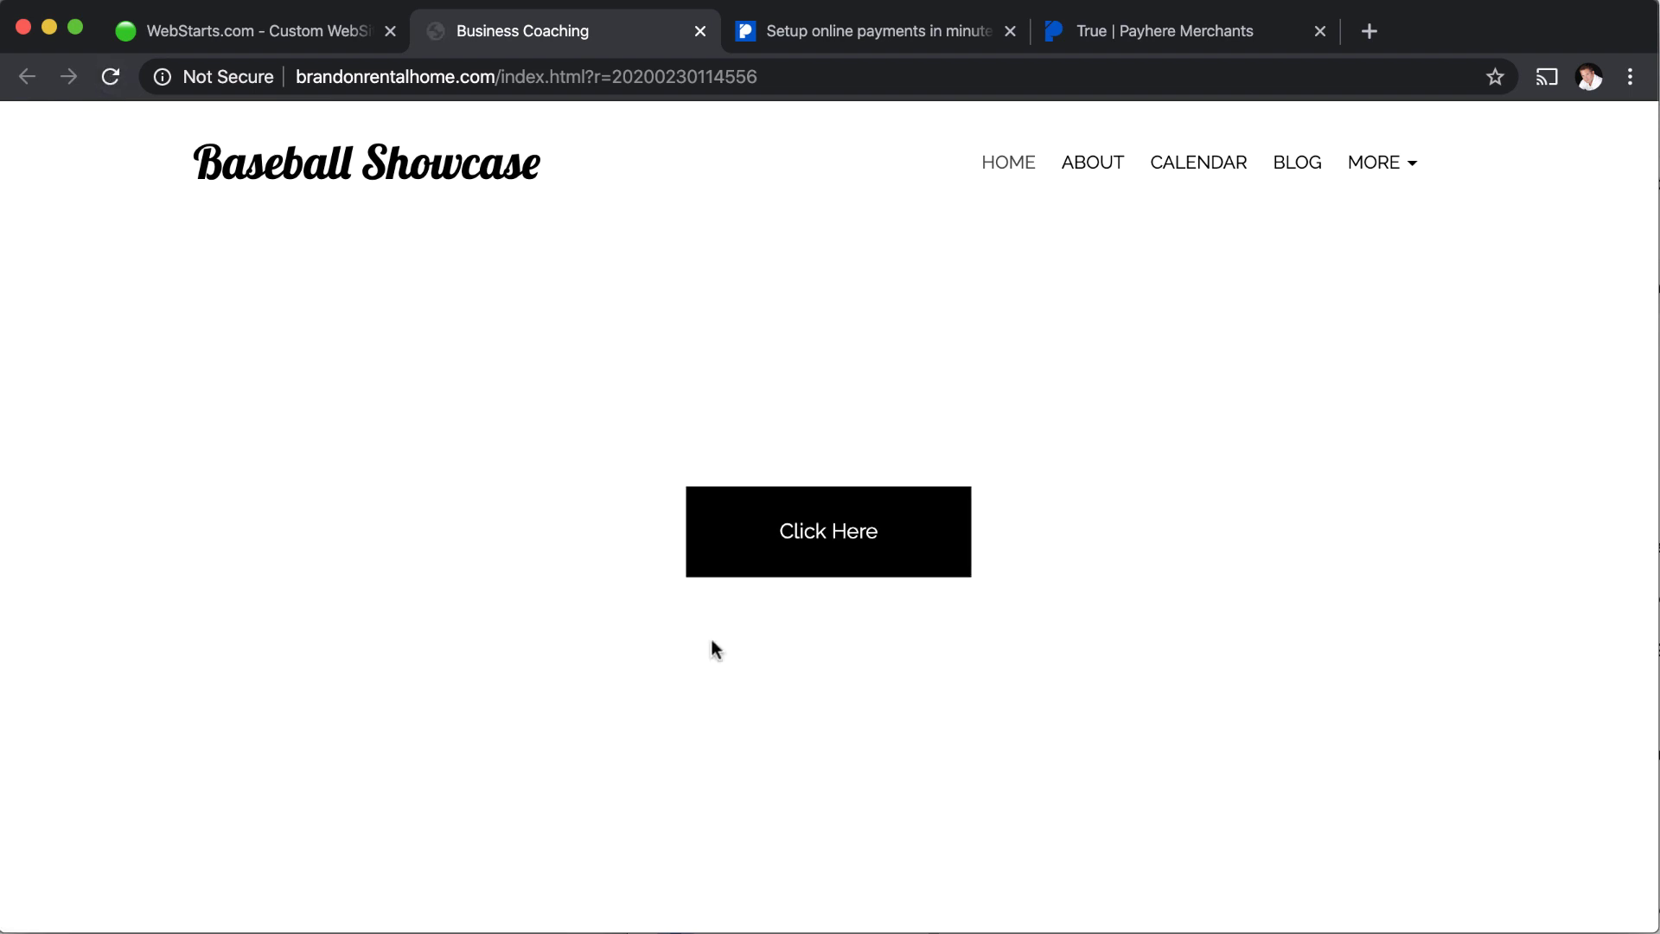
left_click(836, 543)
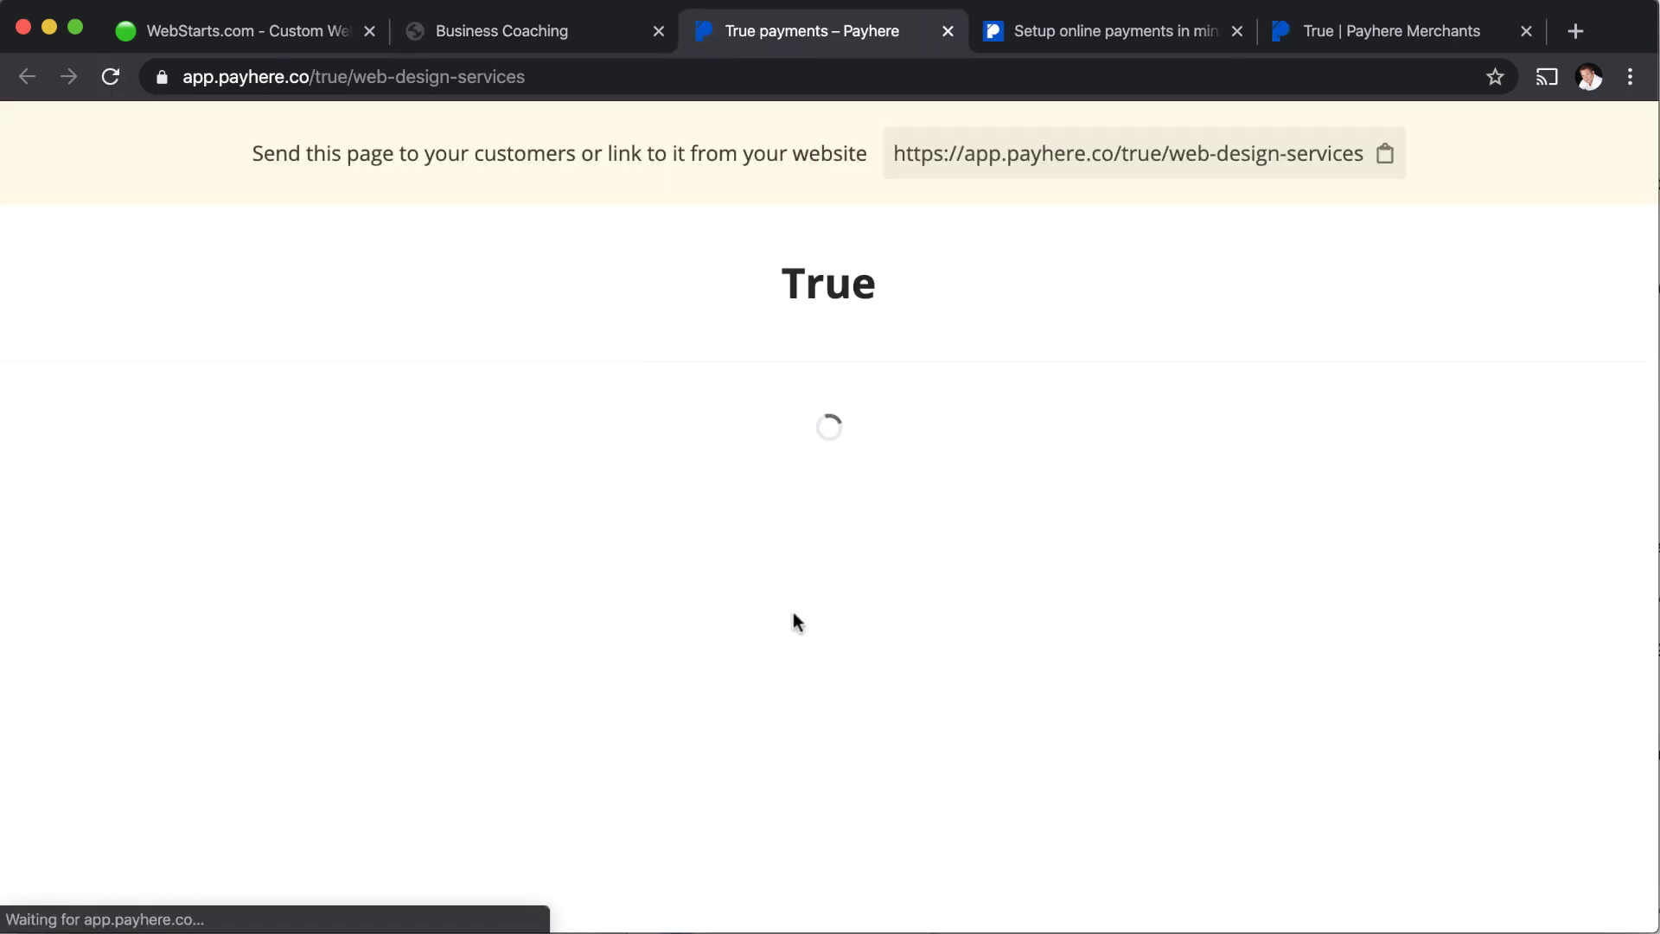
scroll(956, 537, "down", 5)
scroll(956, 537, "up", 5)
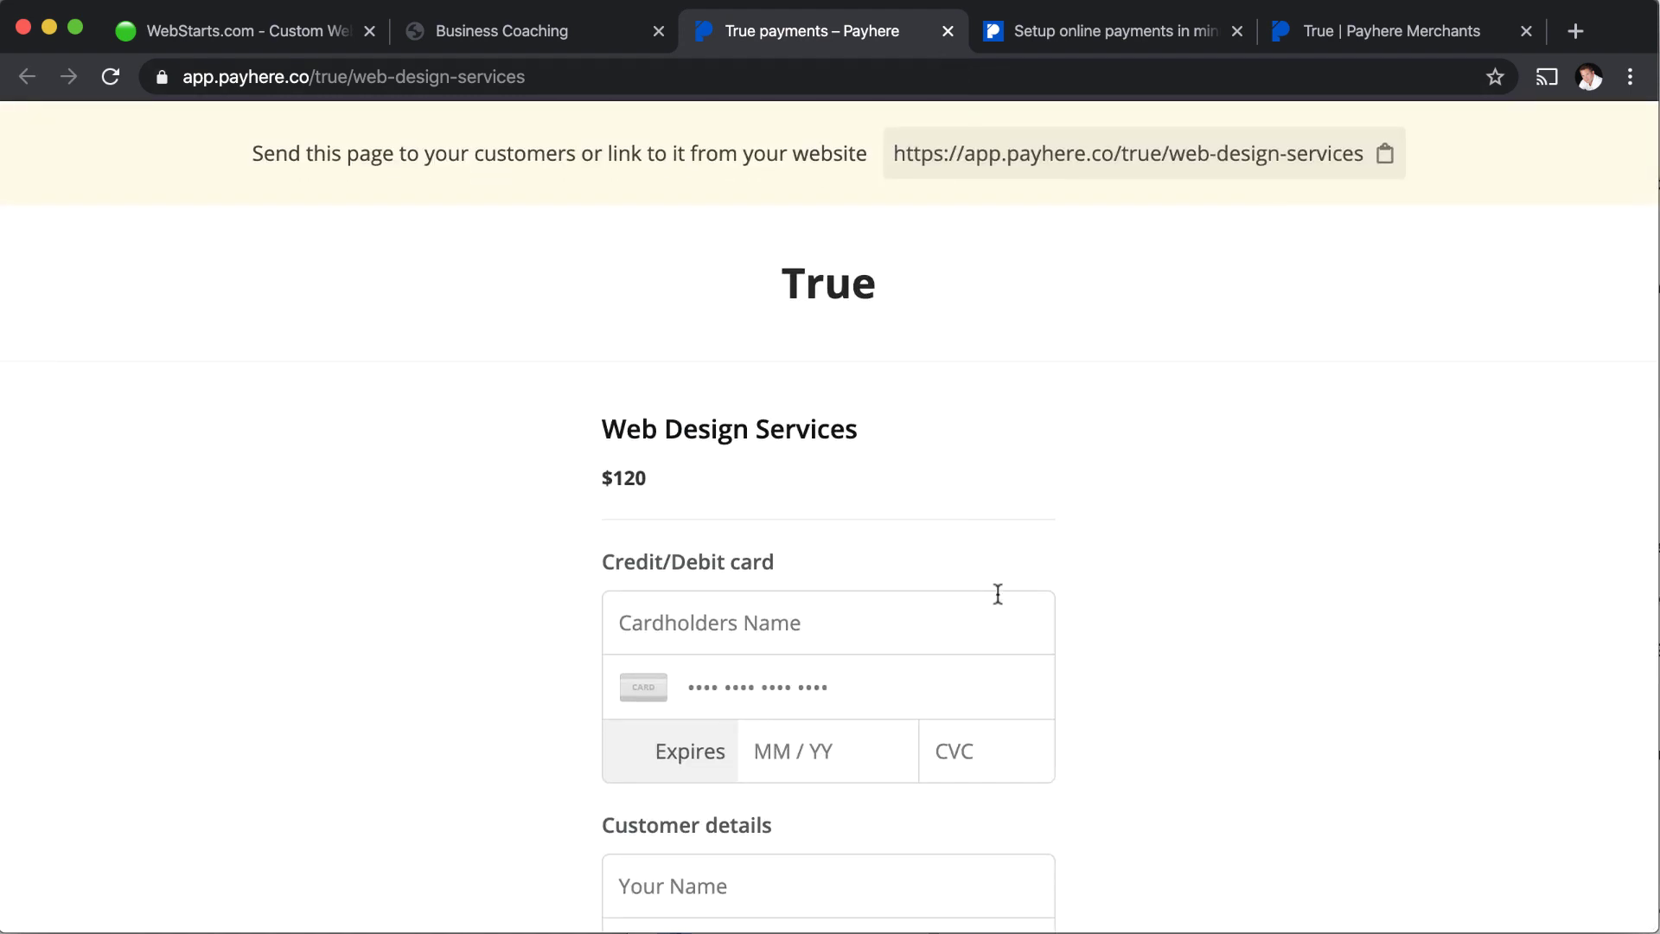
scroll(998, 593, "down", 5)
scroll(996, 600, "up", 5)
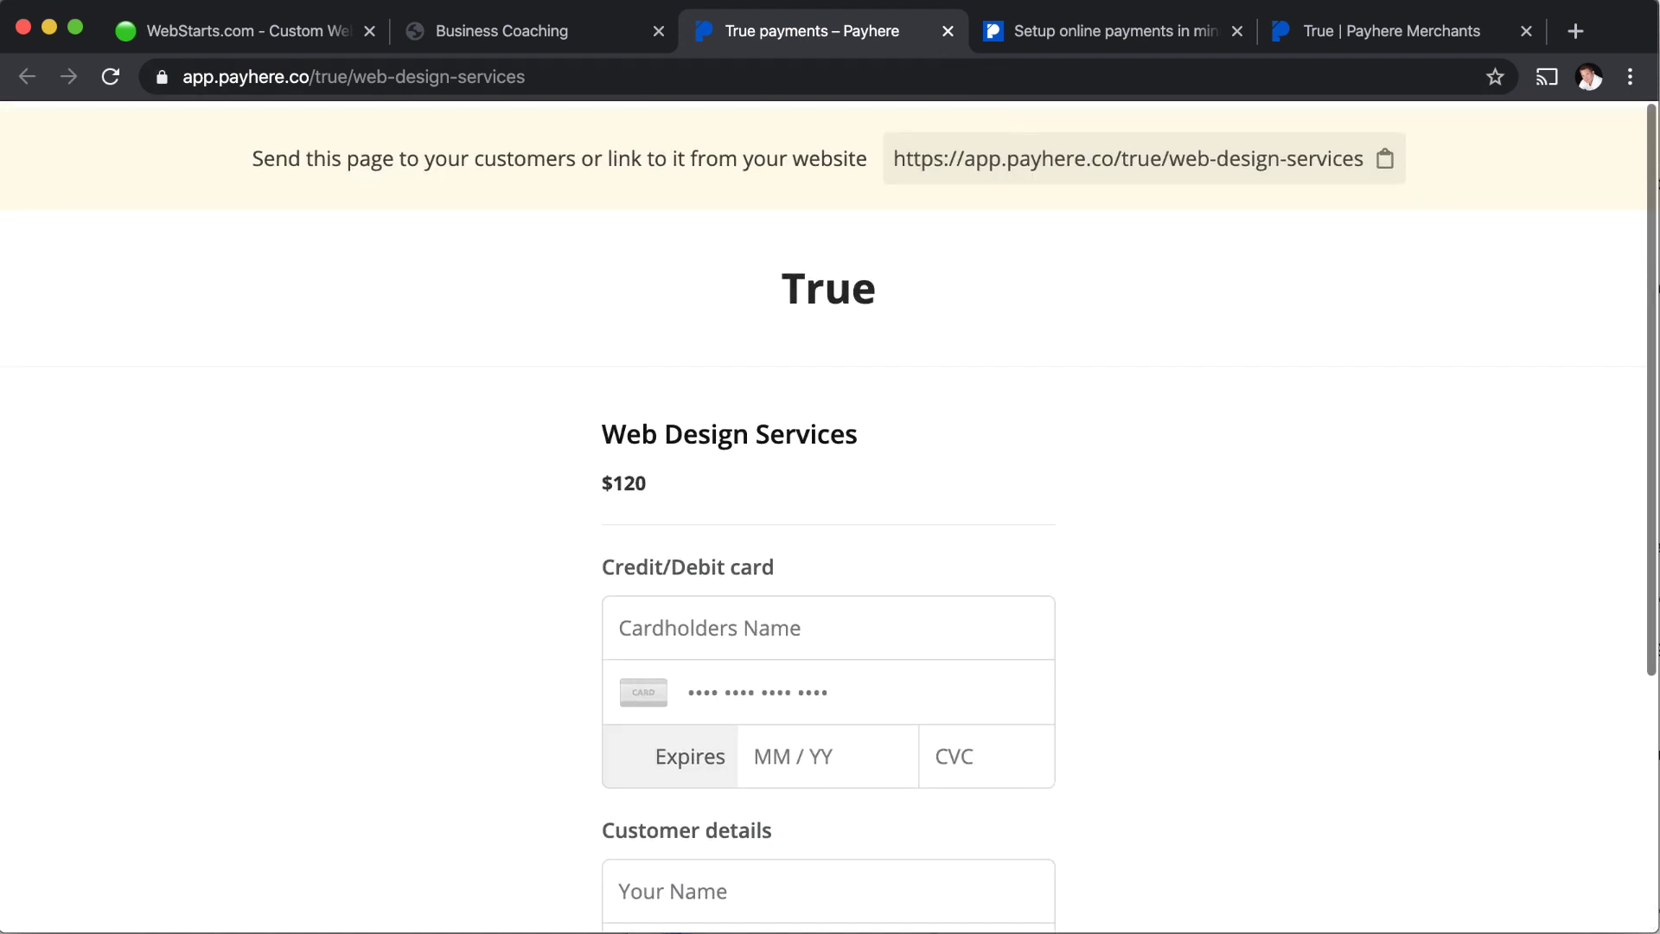
left_click(947, 31)
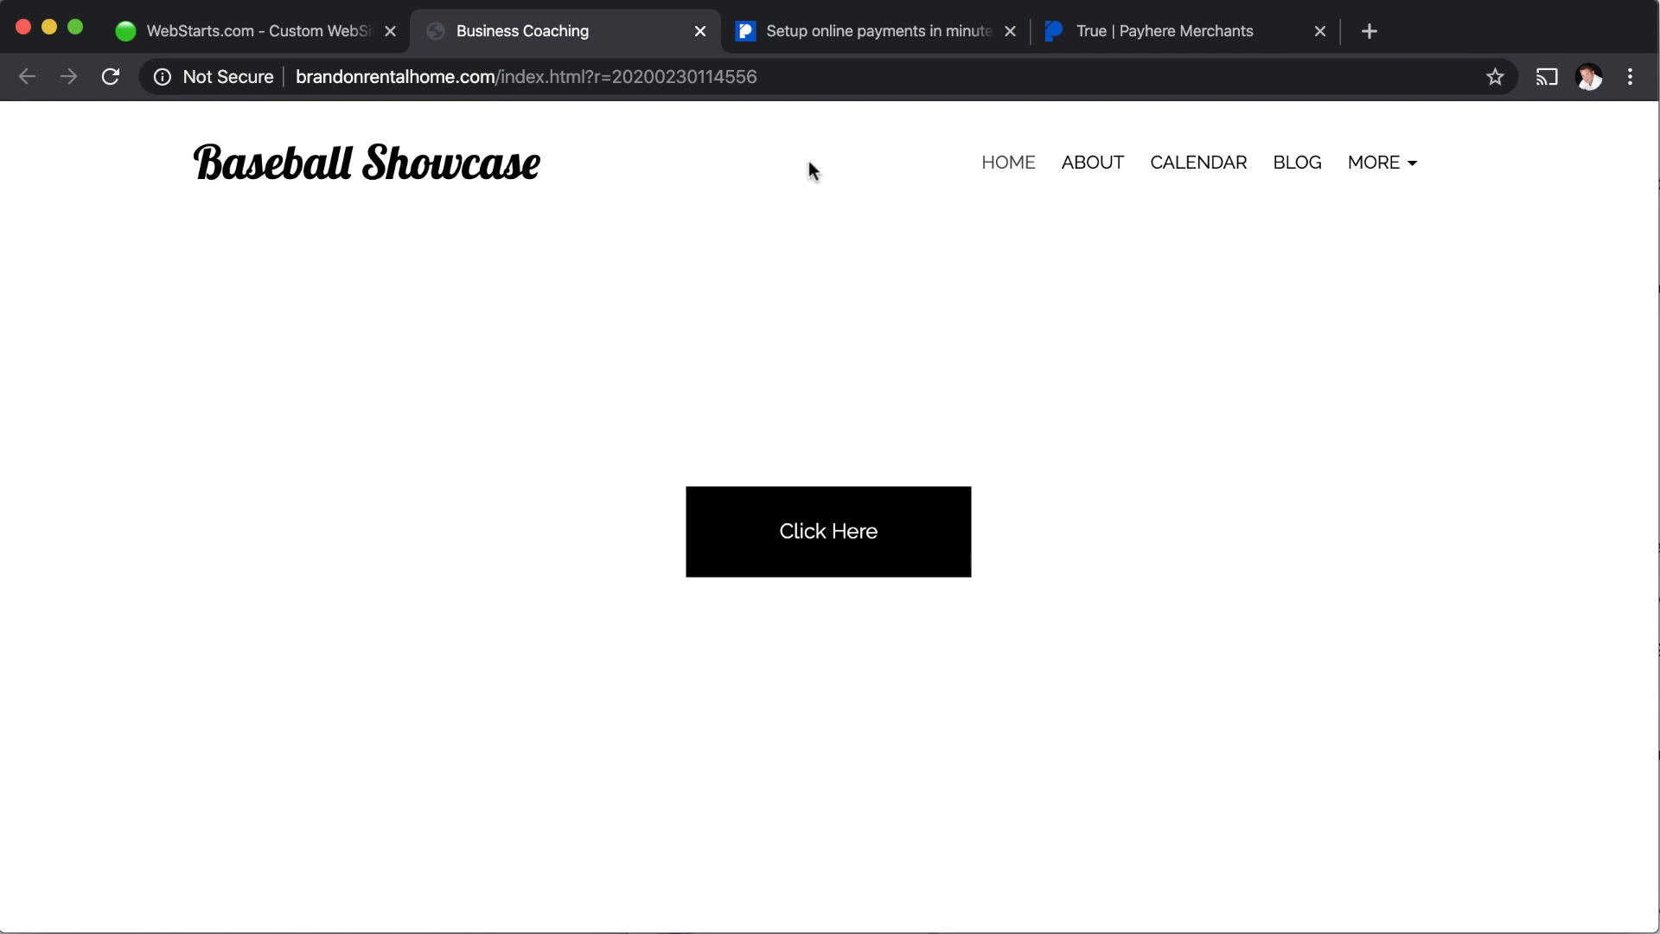
- Return to the website editor and bring up the Add content list
left_click(1122, 45)
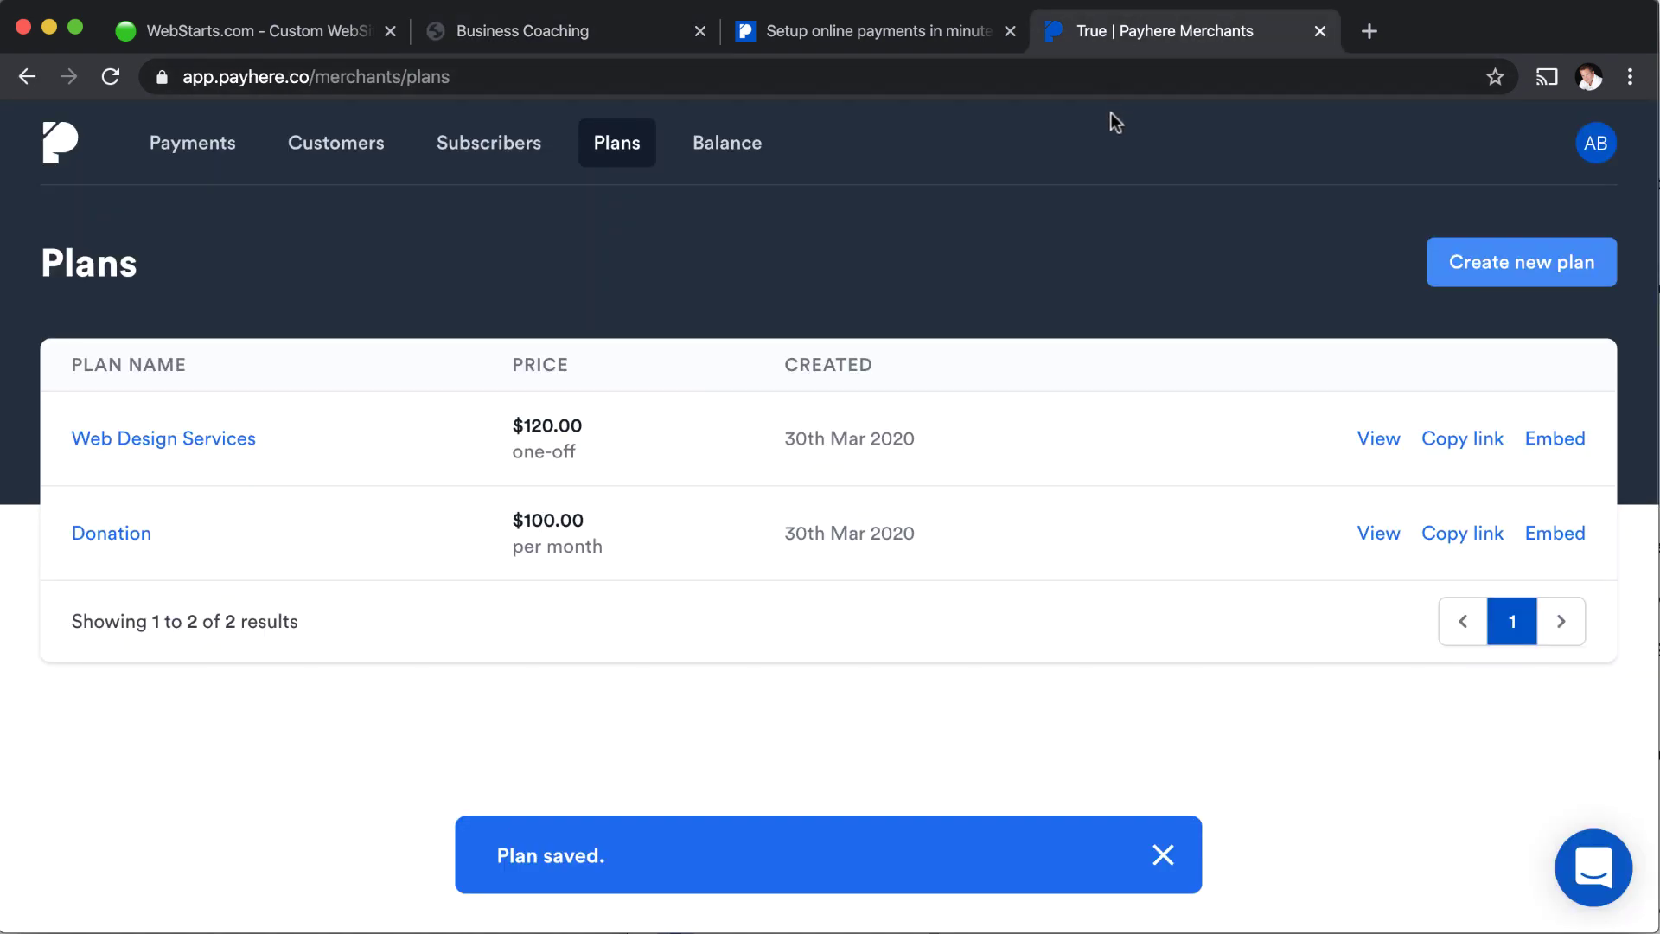
key("ctrl+Tab")
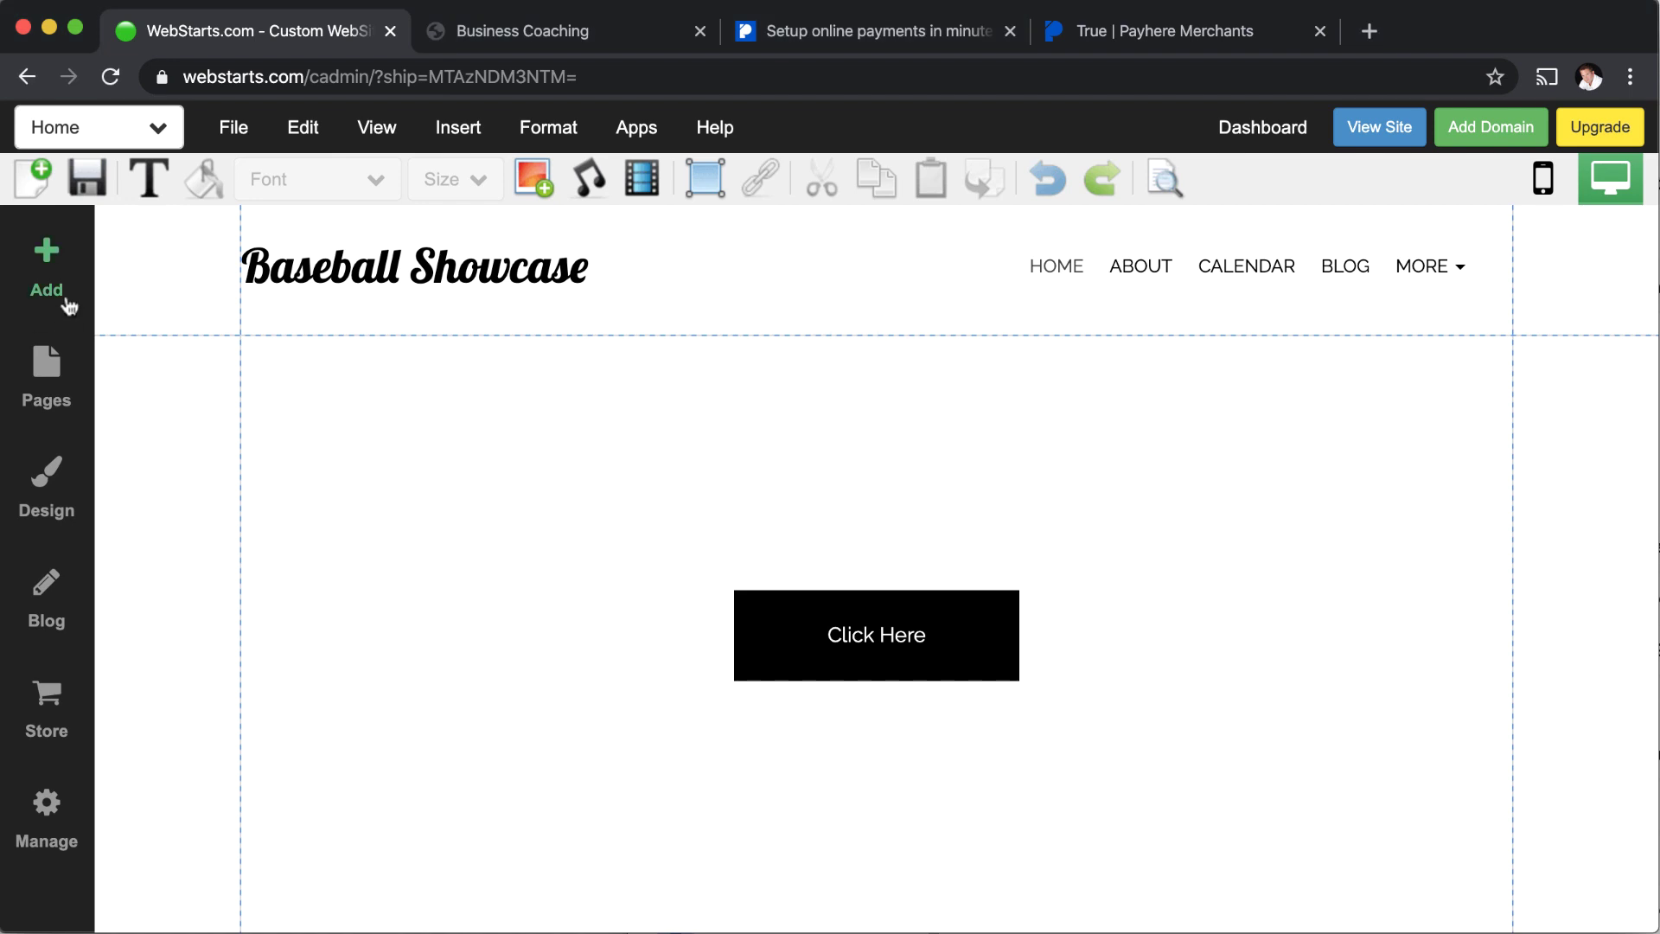
left_click(68, 304)
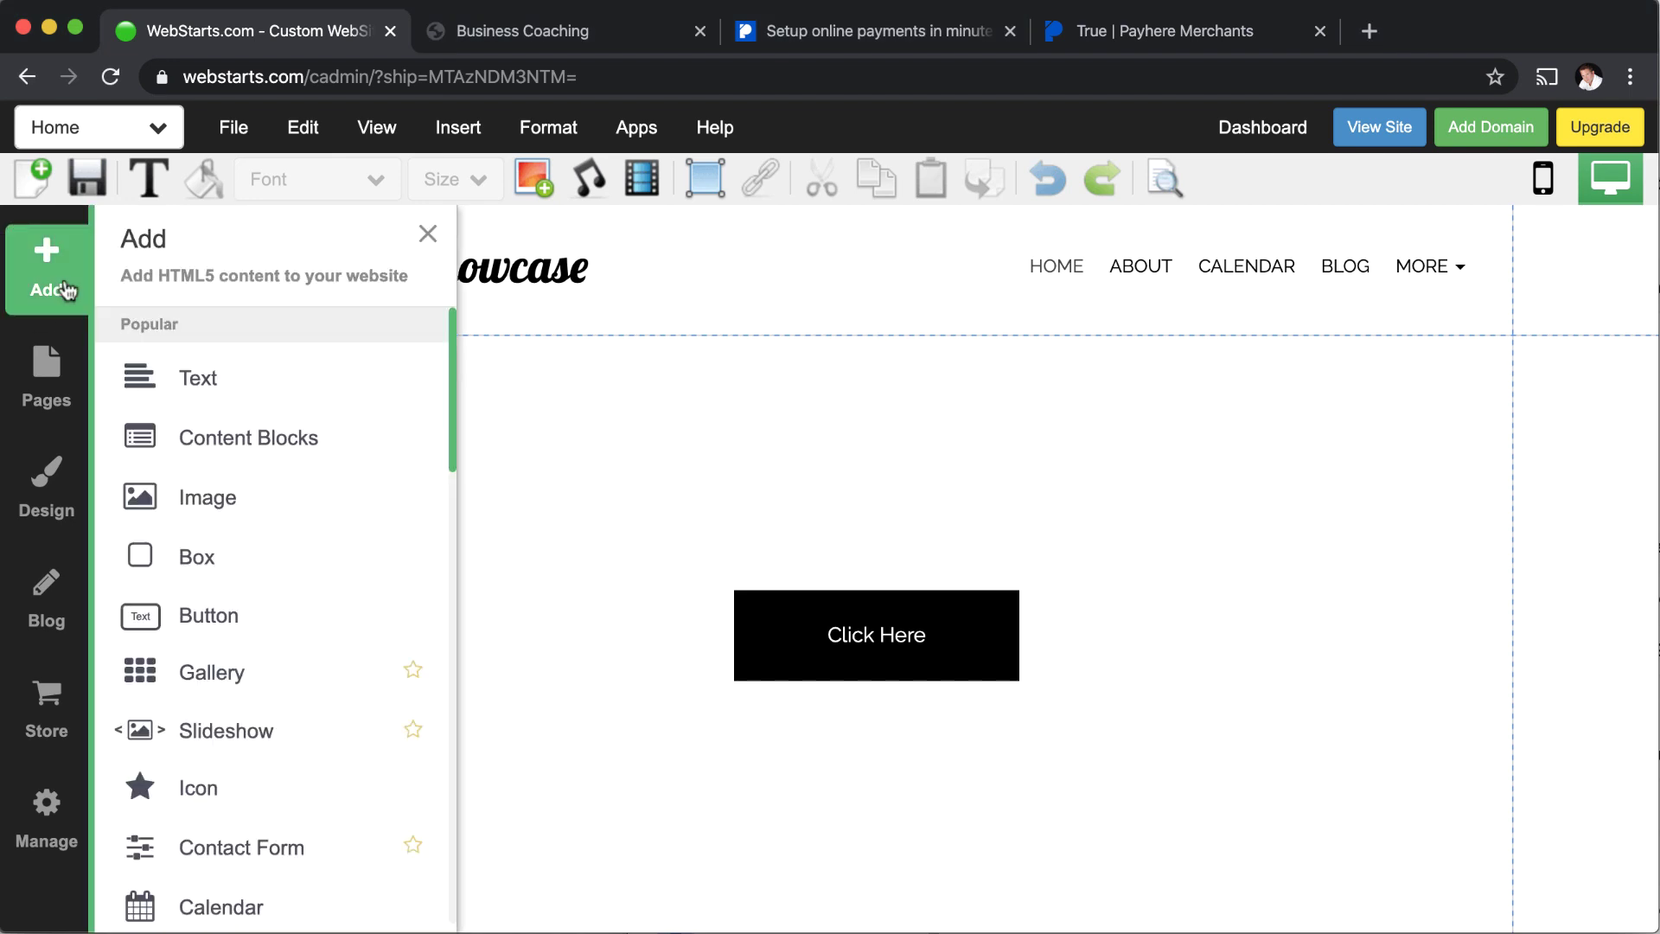
- Add a Heading Medium text element and open it for editing
left_click(199, 385)
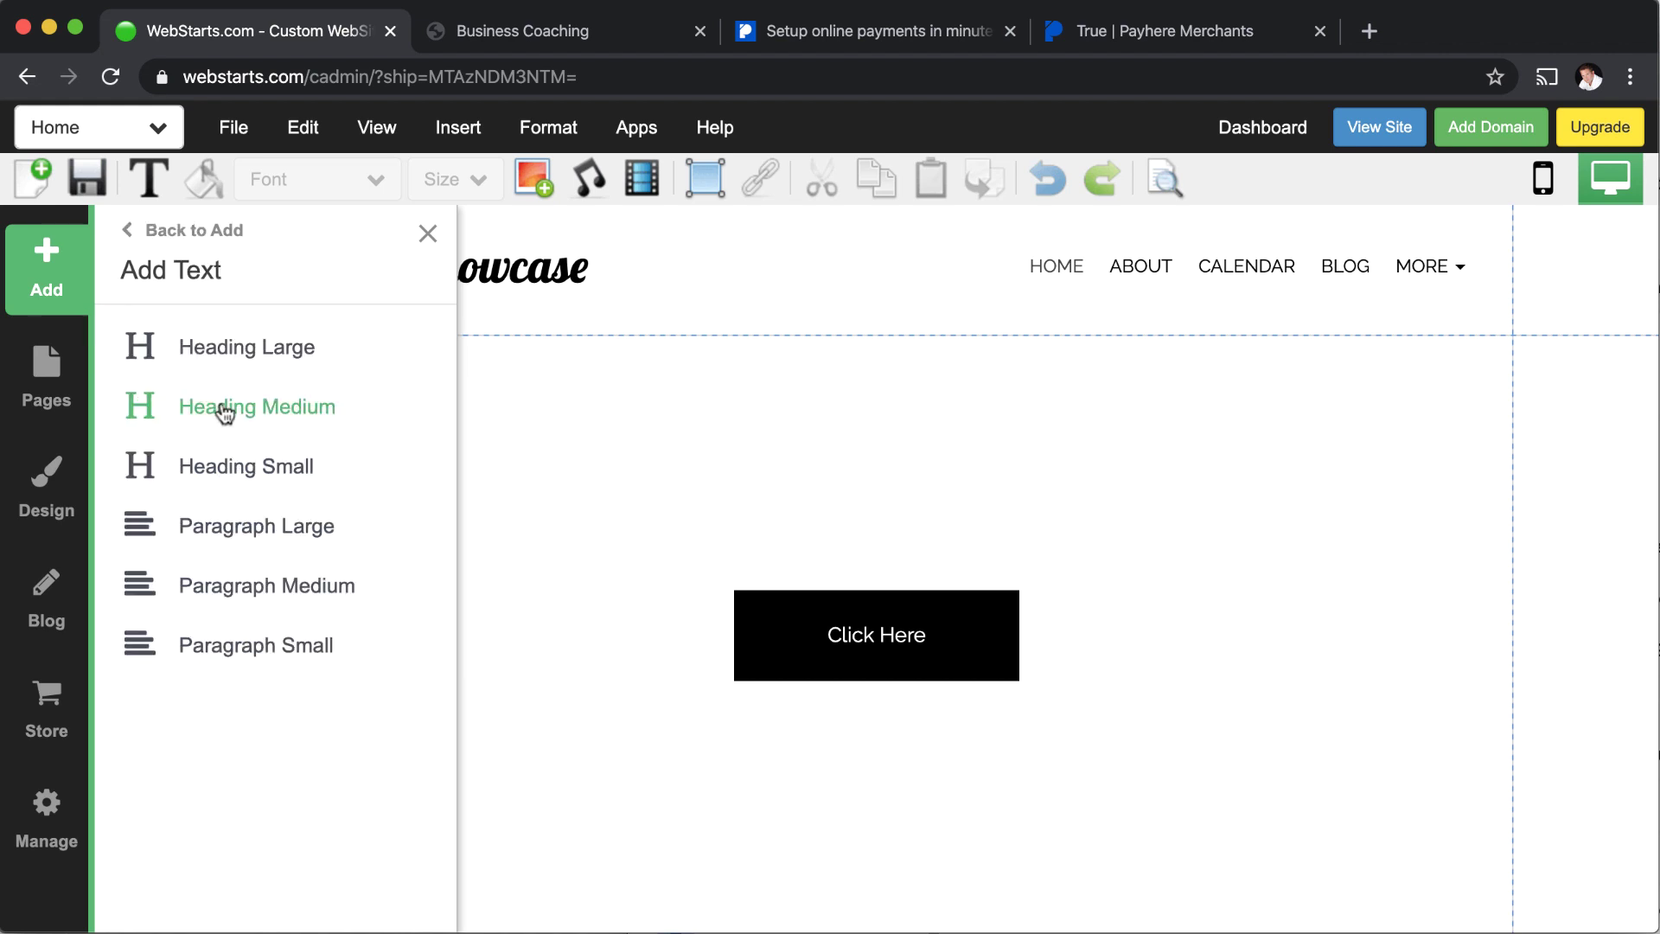
left_click(225, 412)
double_click(371, 380)
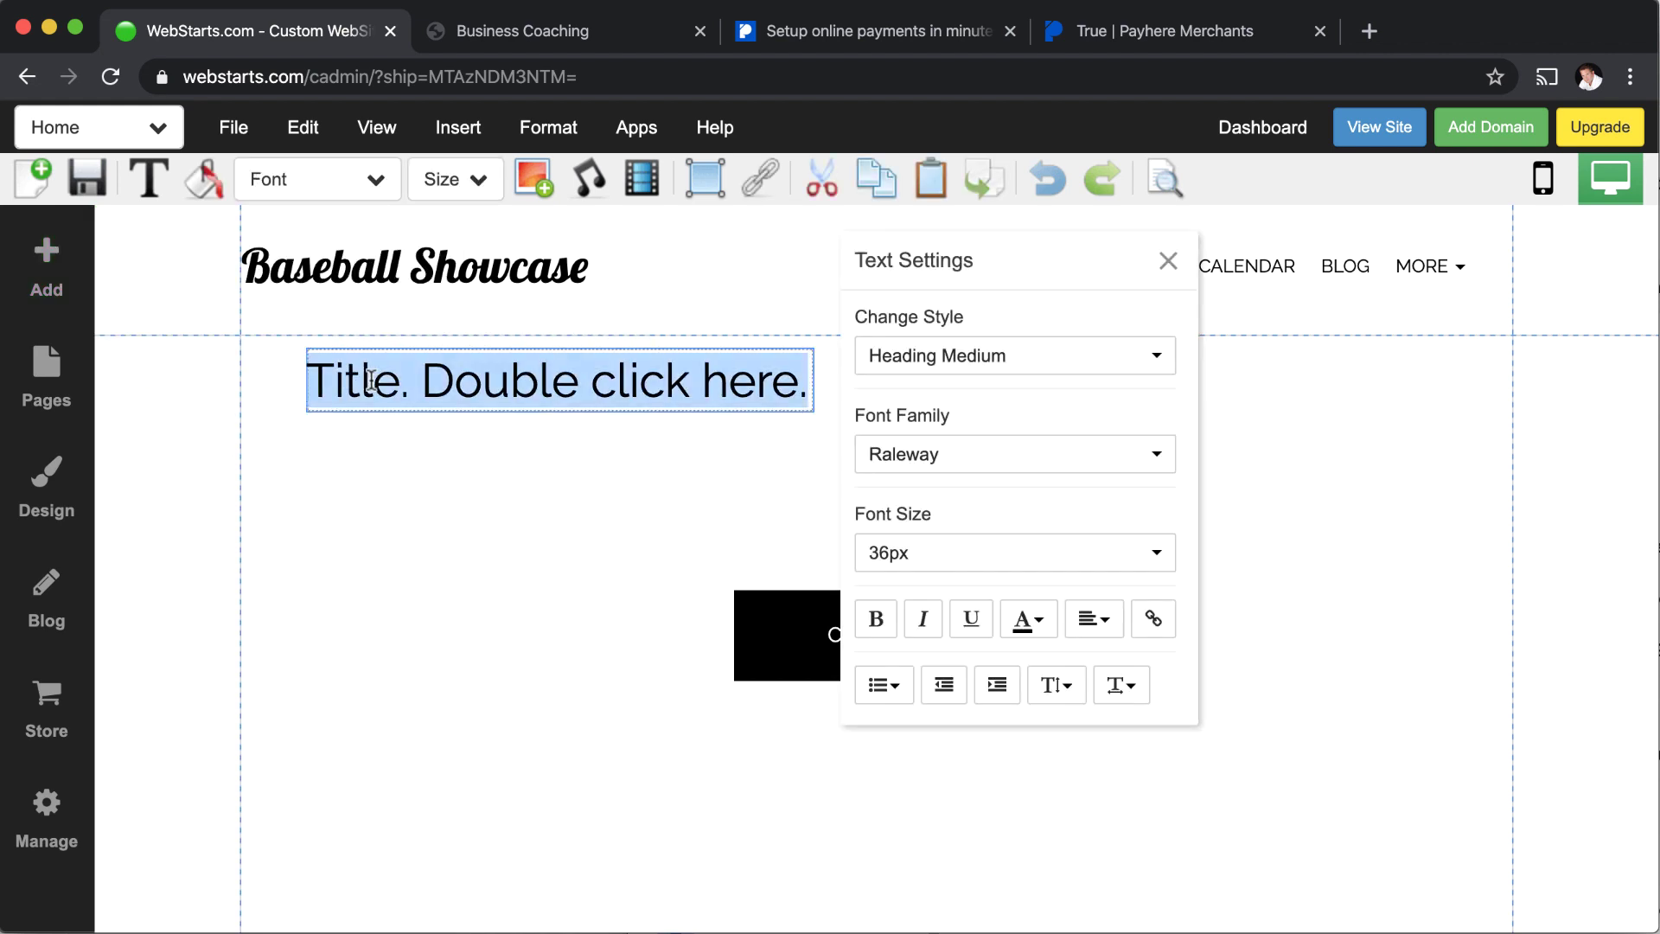
- Link the heading to the pasted Payhere Web Design Services URL, opening in a new tab
left_click(1152, 619)
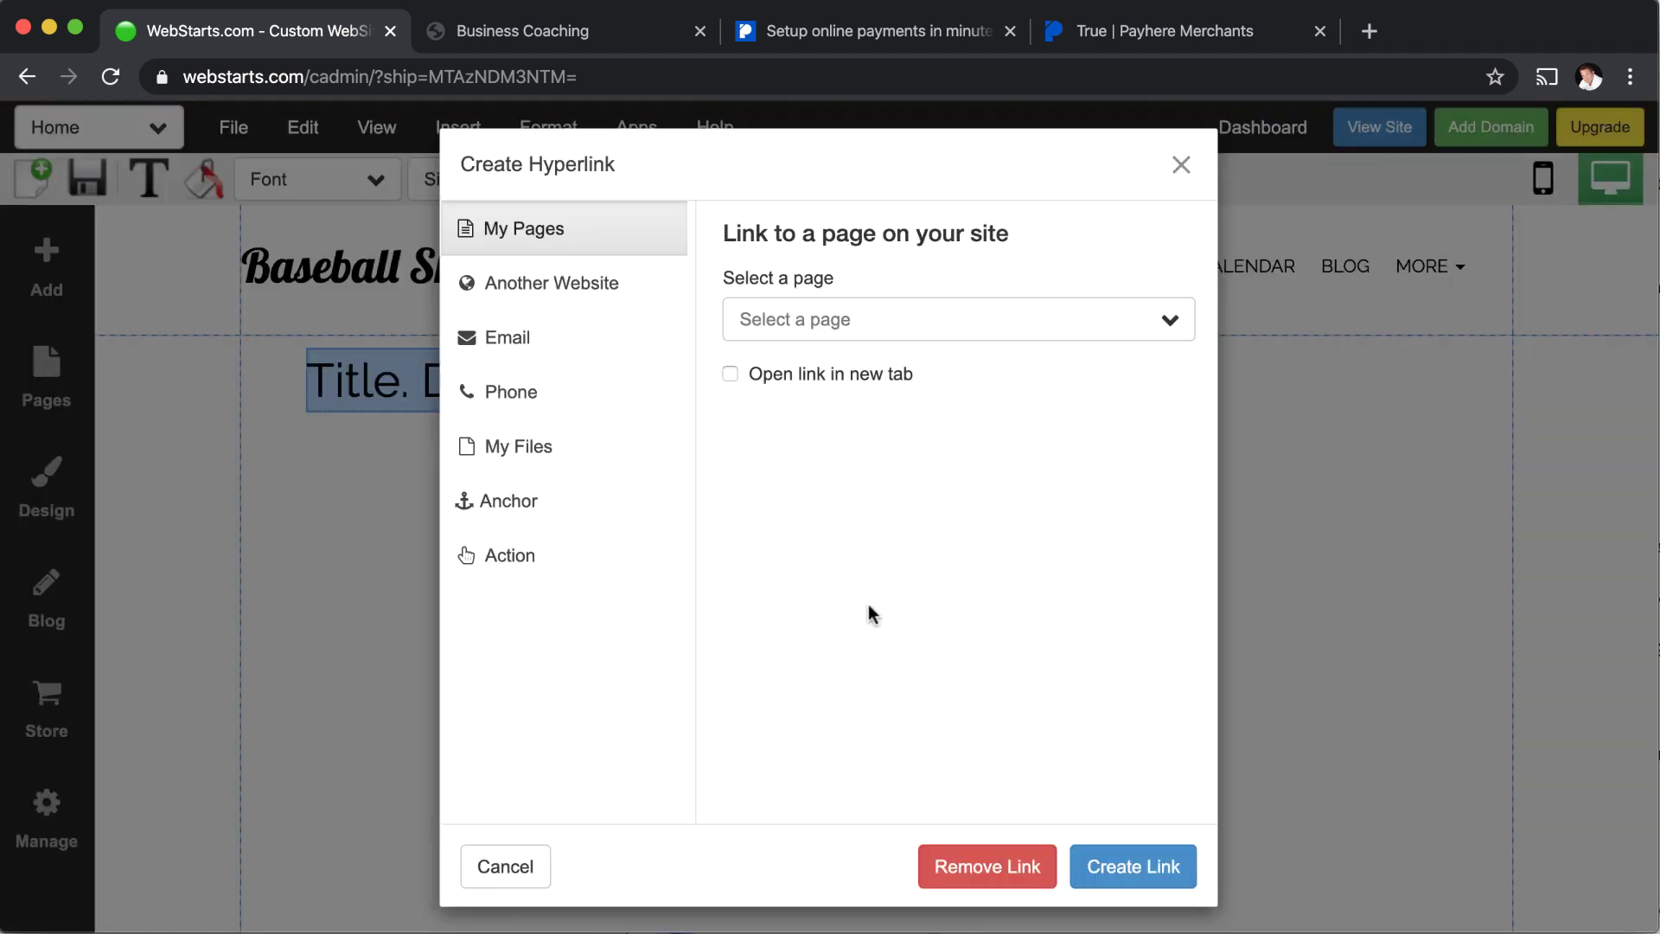
left_click(613, 285)
left_click(737, 321)
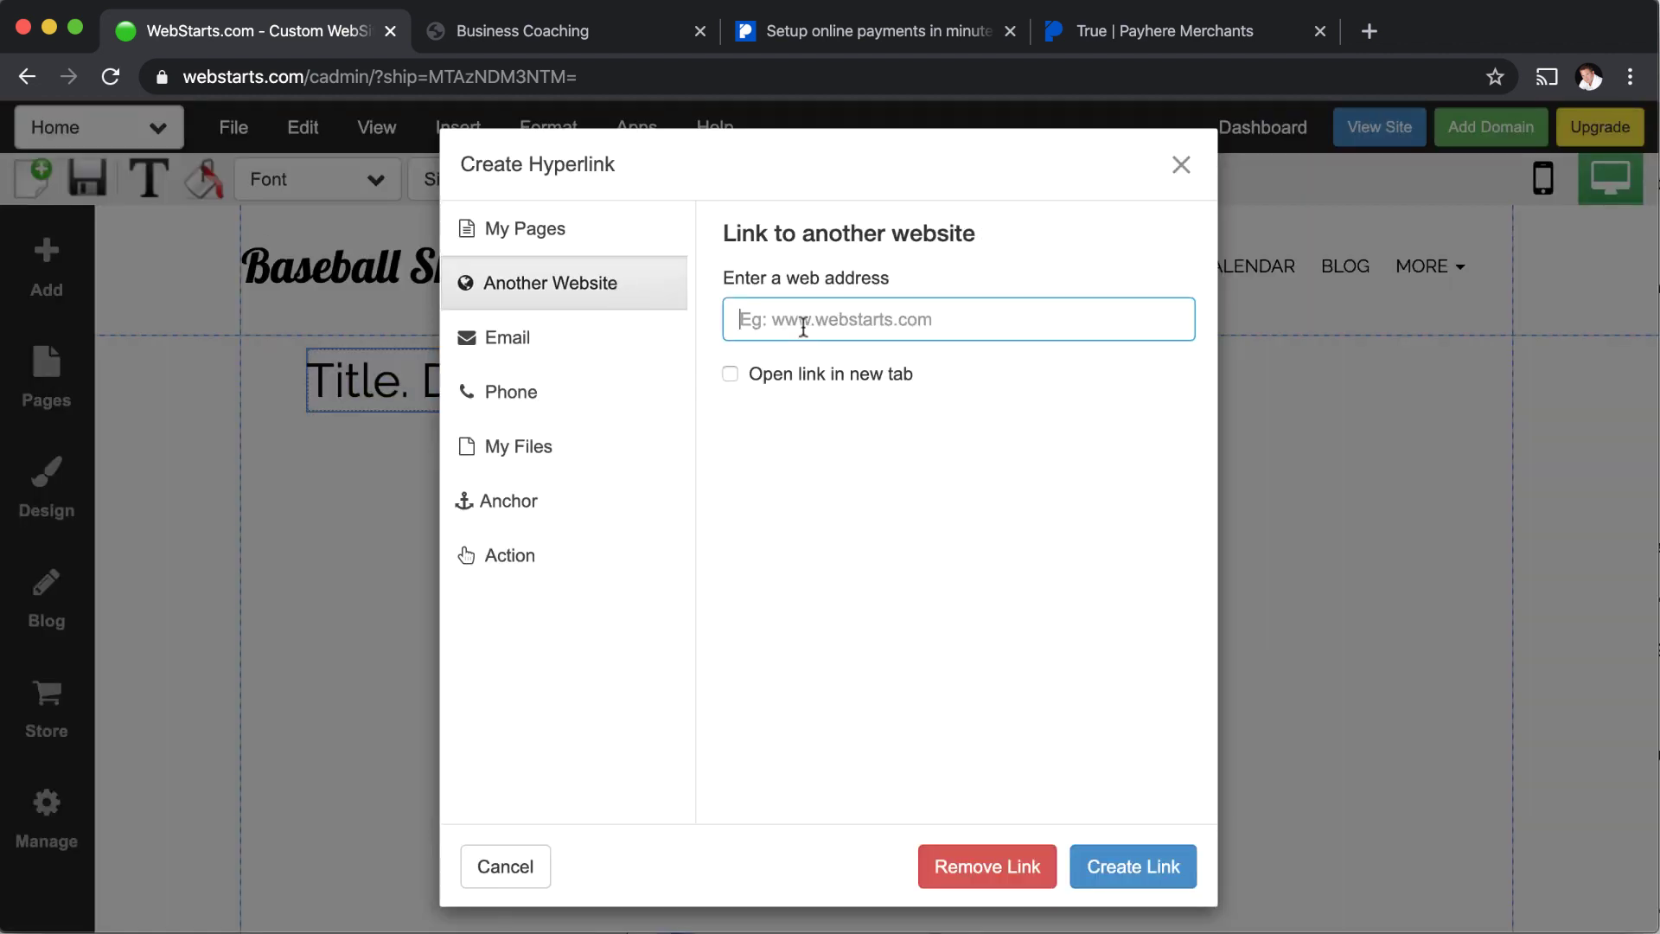
type("https://app.payhere.co/true/web-design-services")
left_click(730, 375)
left_click(730, 374)
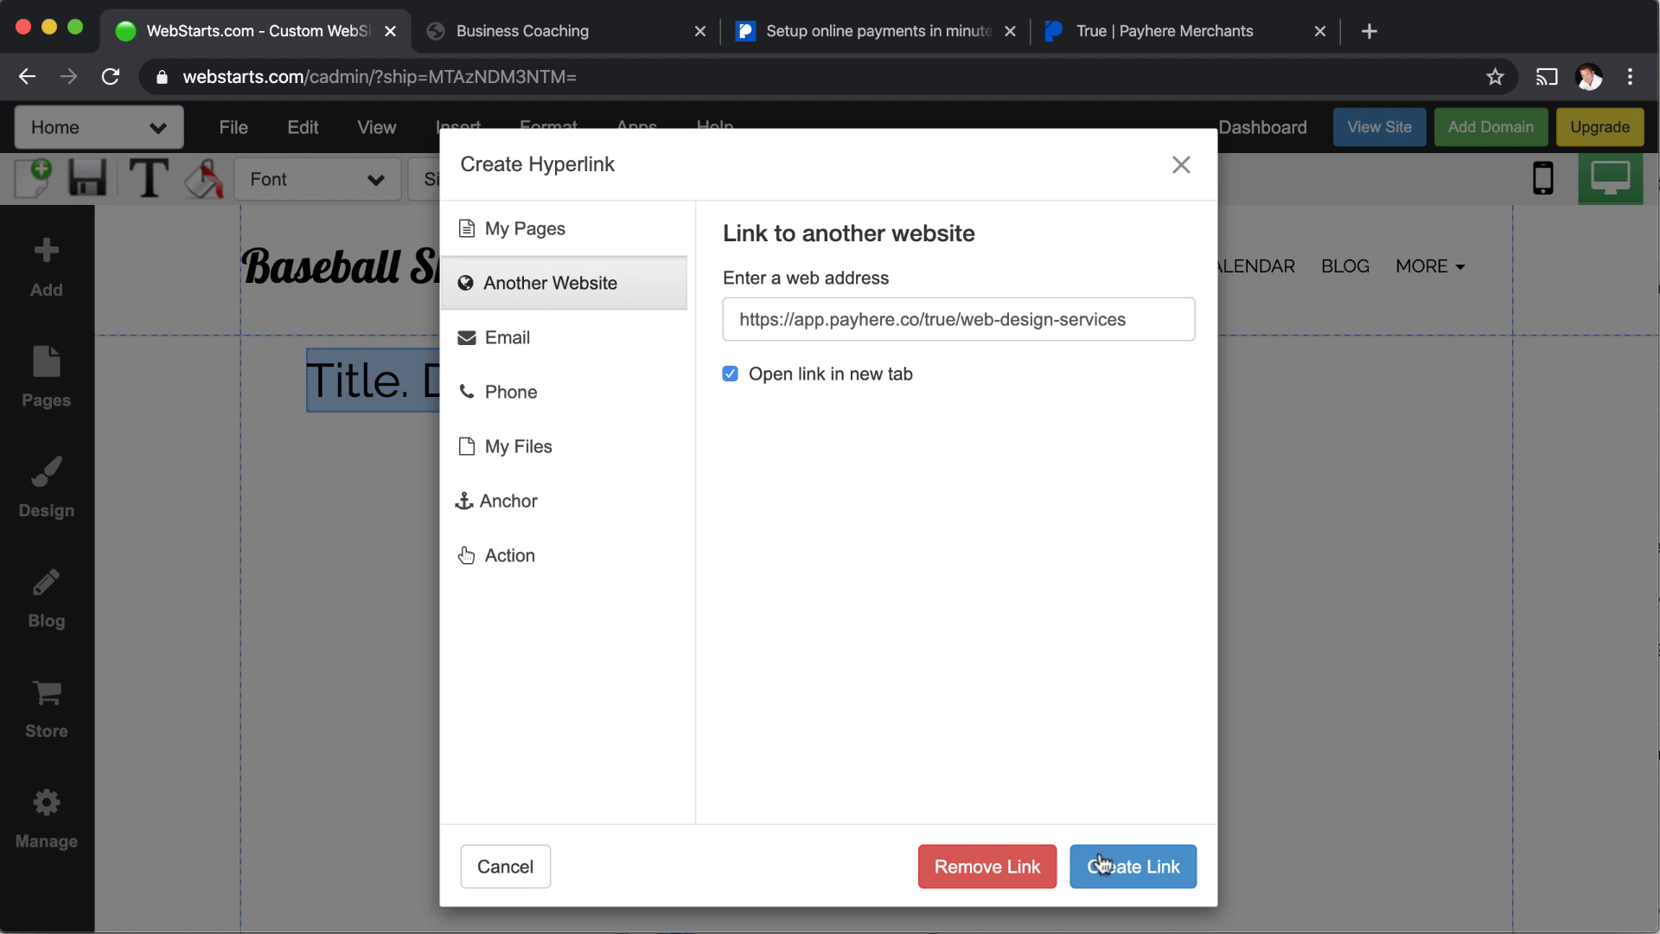
left_click(1134, 867)
left_click(1236, 780)
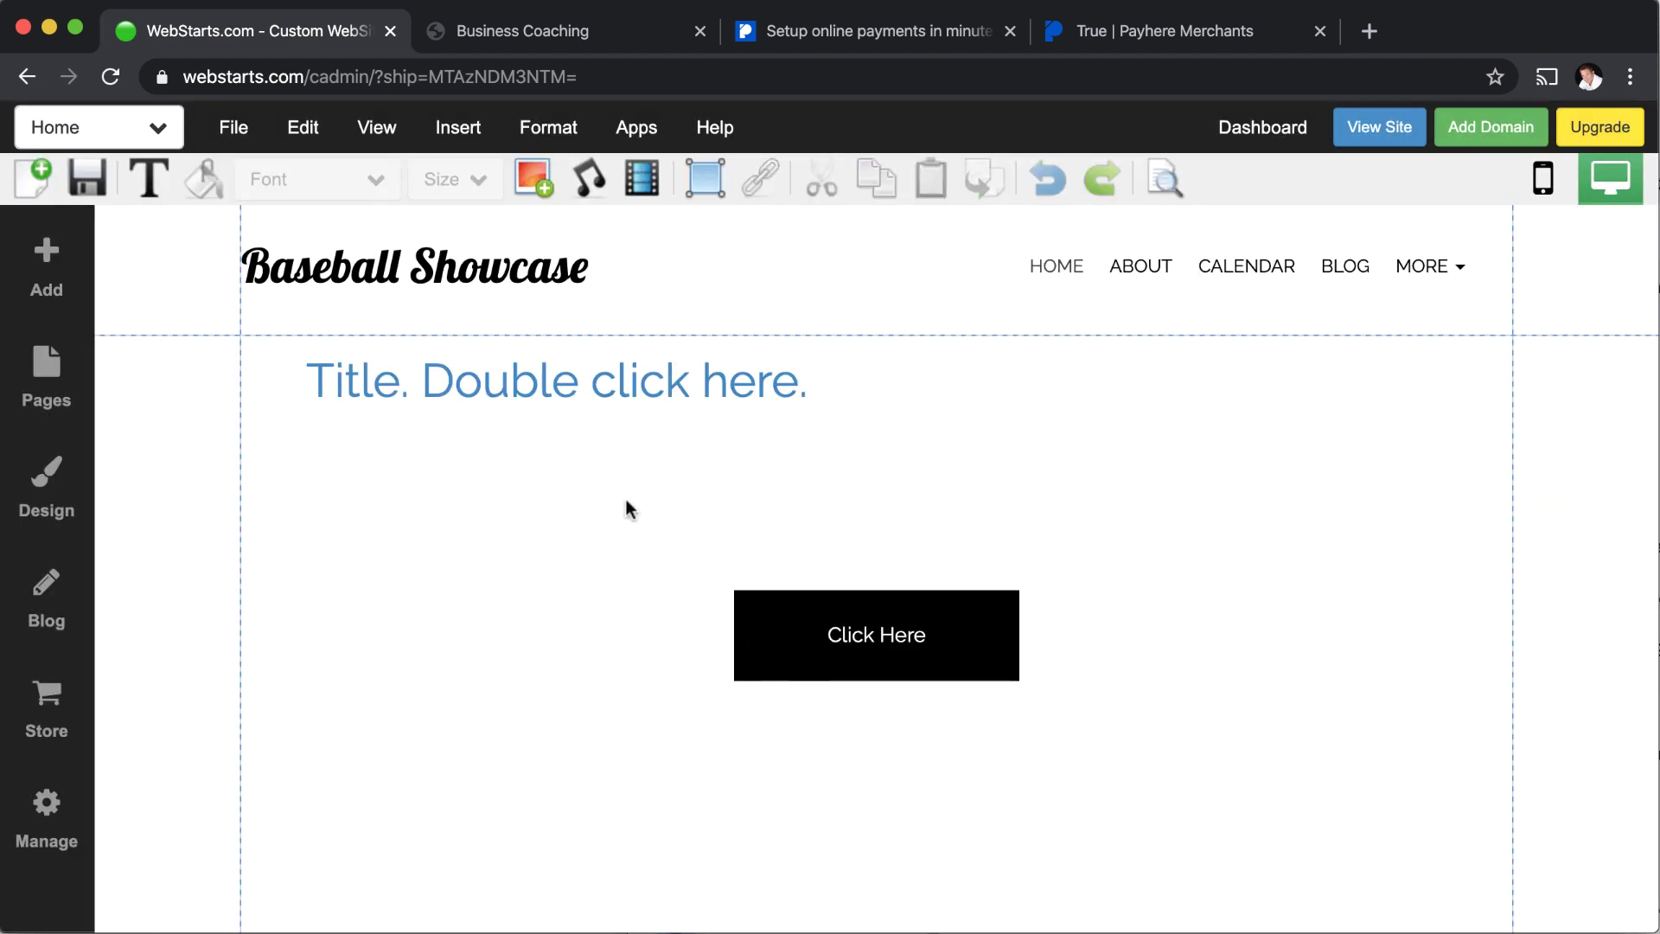
left_click(709, 391)
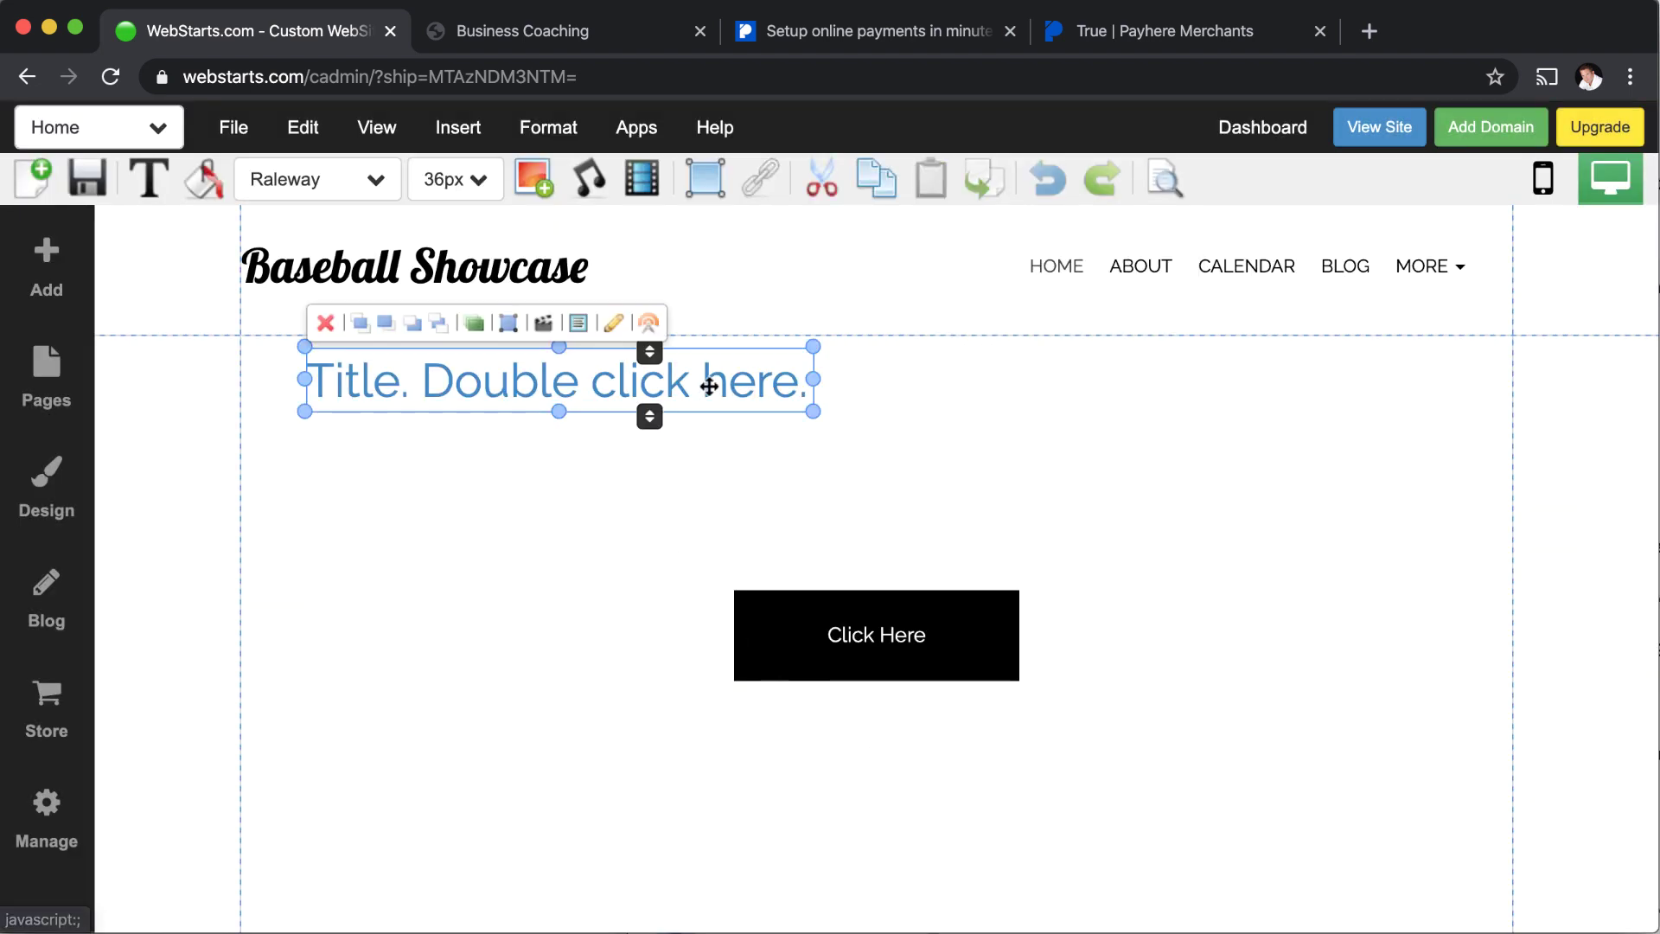
- Preview the page and confirm the heading link opens the $120 Payhere checkout
left_click(1169, 181)
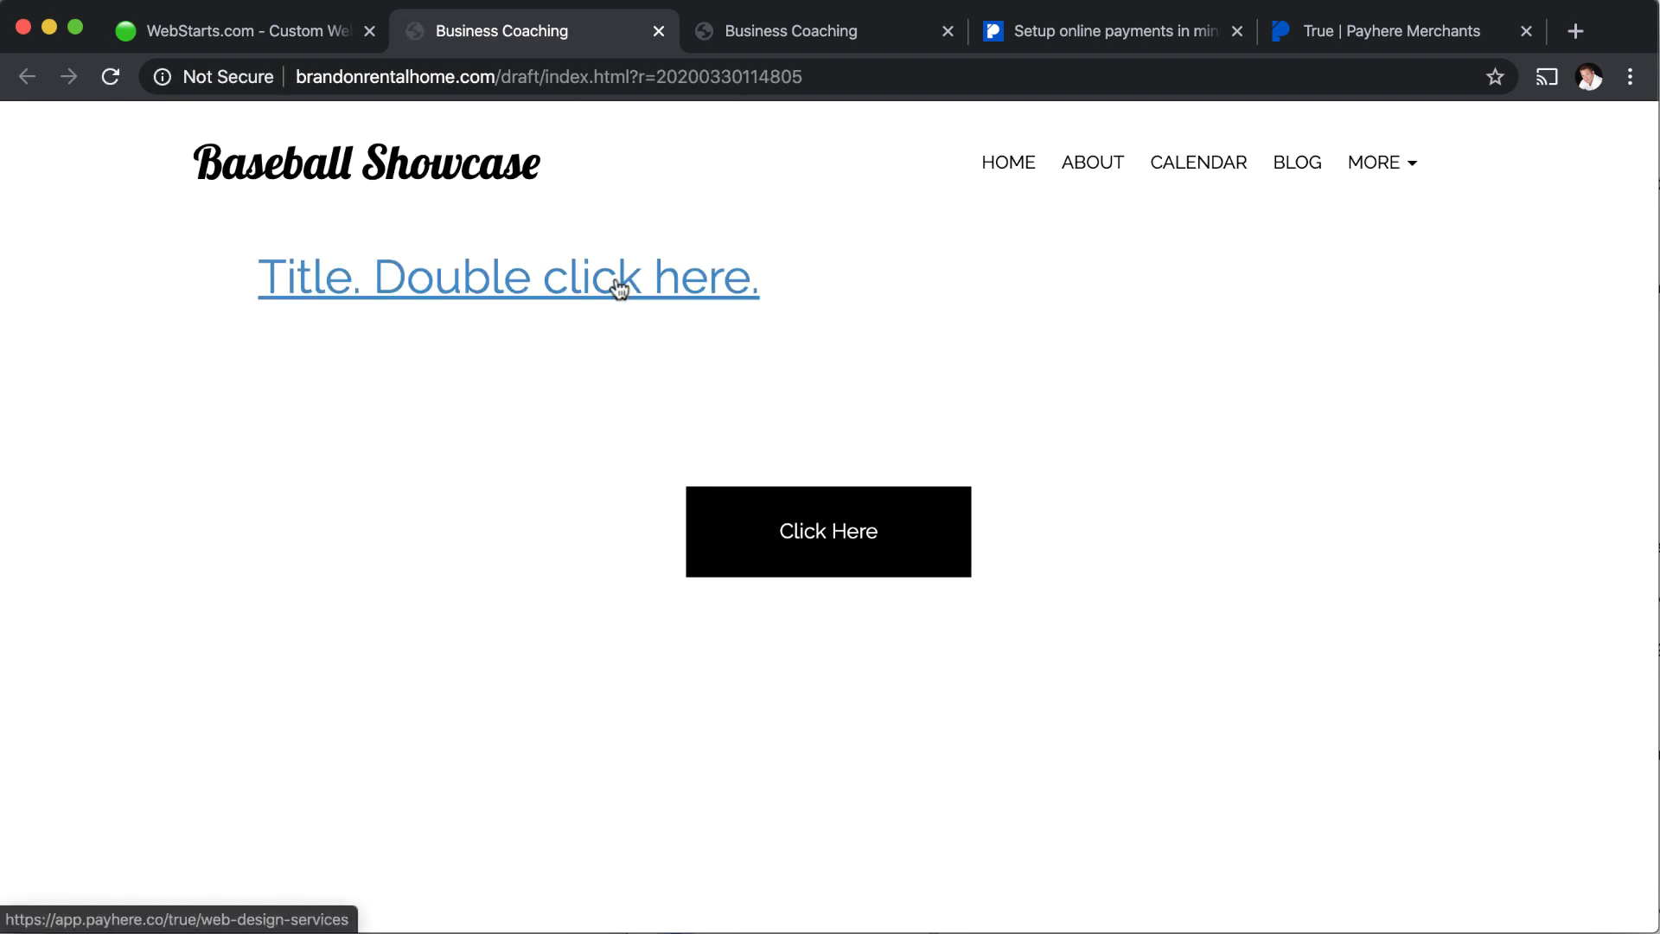
left_click(626, 292)
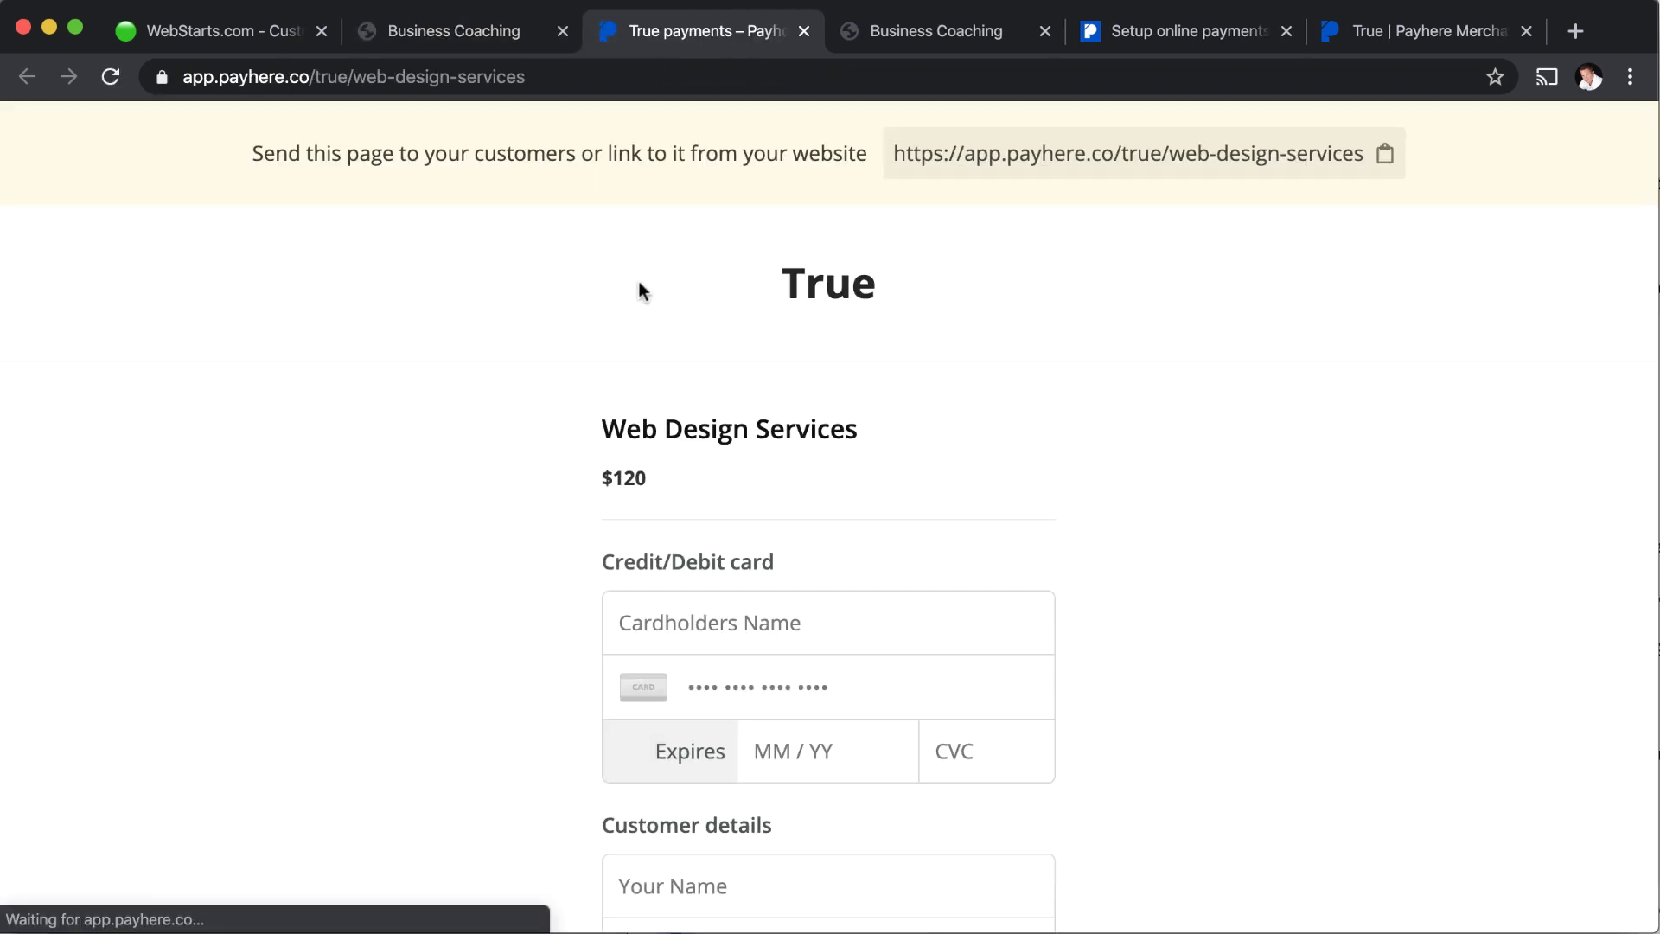
left_click(805, 32)
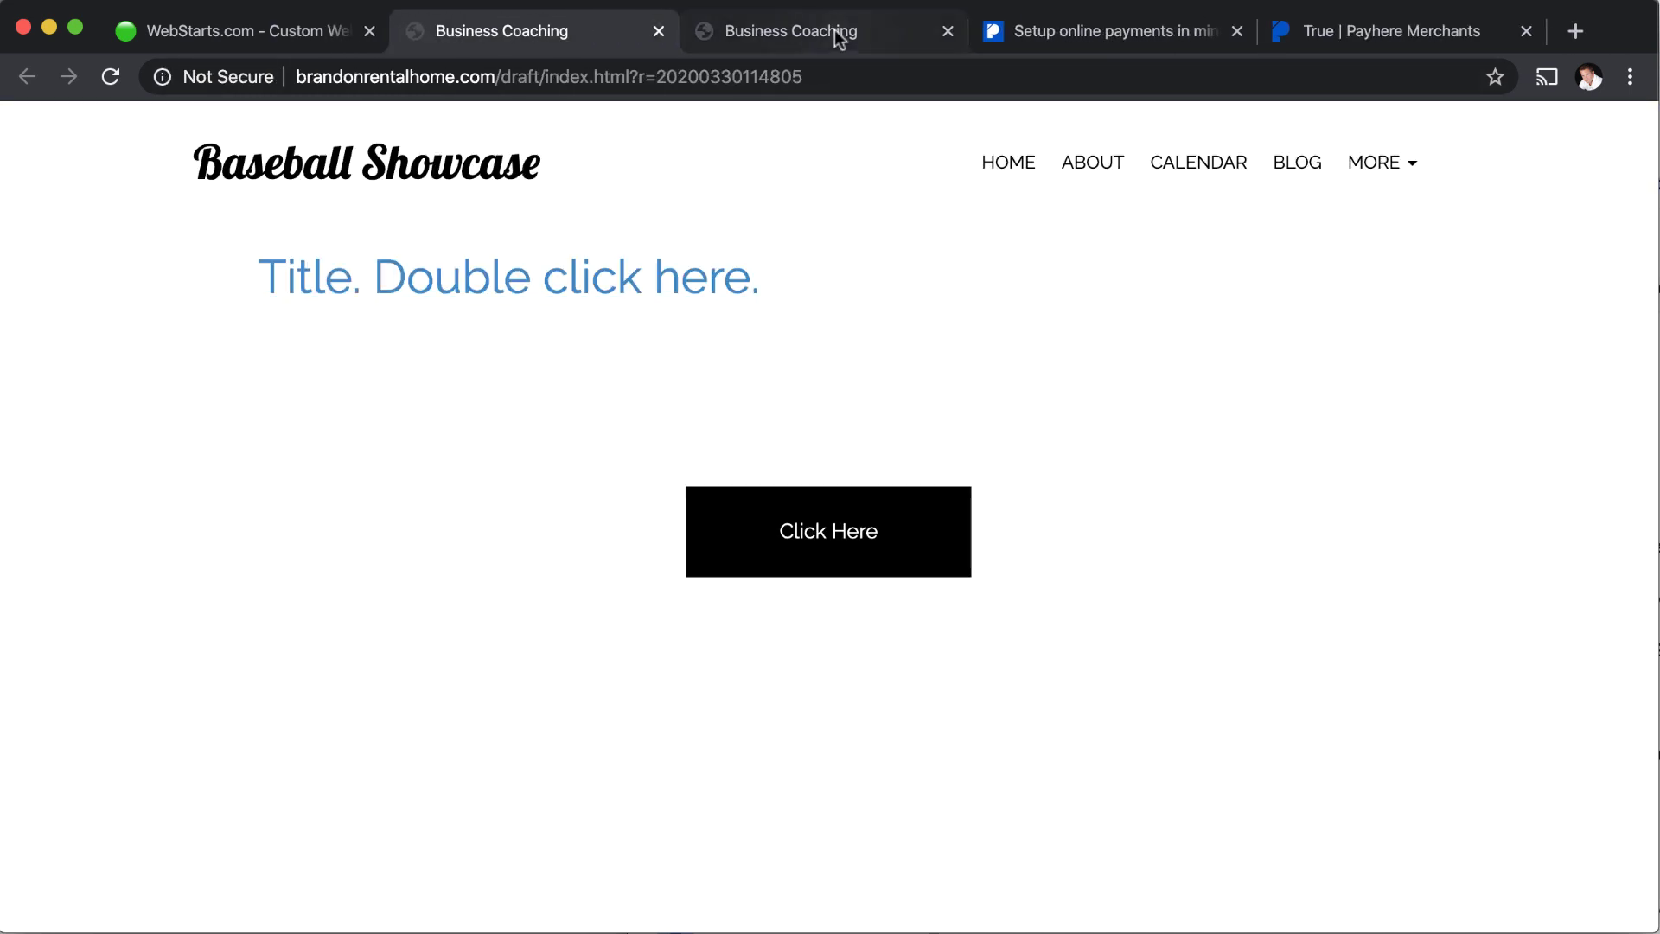
- Close the duplicate preview and live-site tabs, ending on the Payhere plans list
left_click(834, 32)
left_click(940, 32)
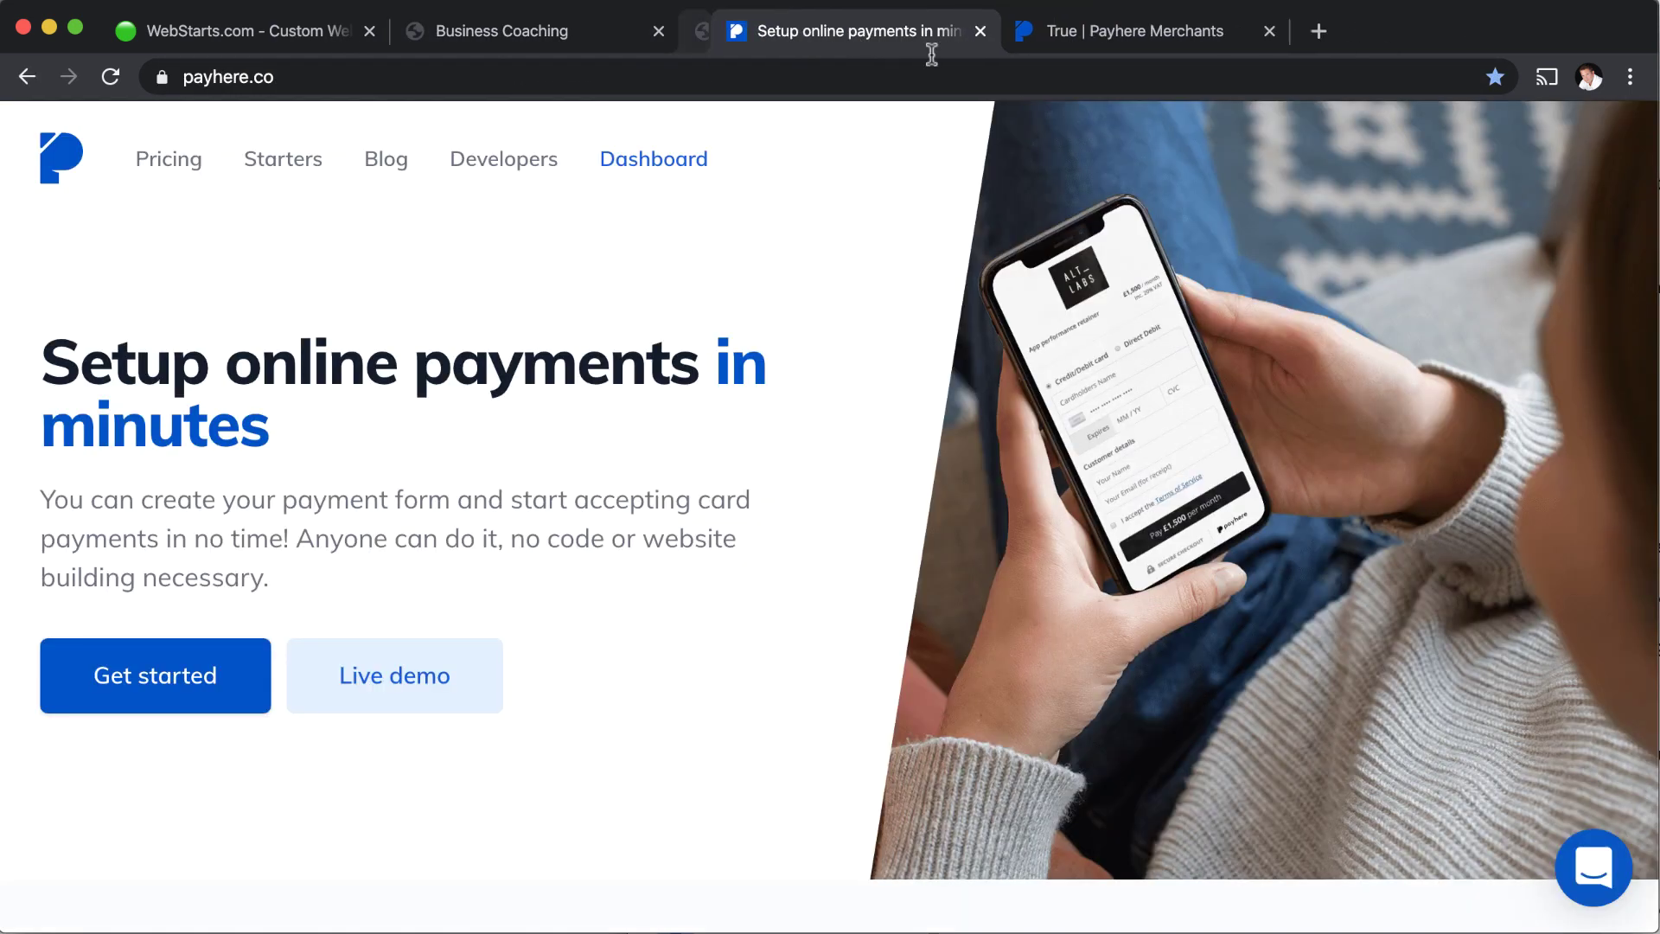
left_click(584, 38)
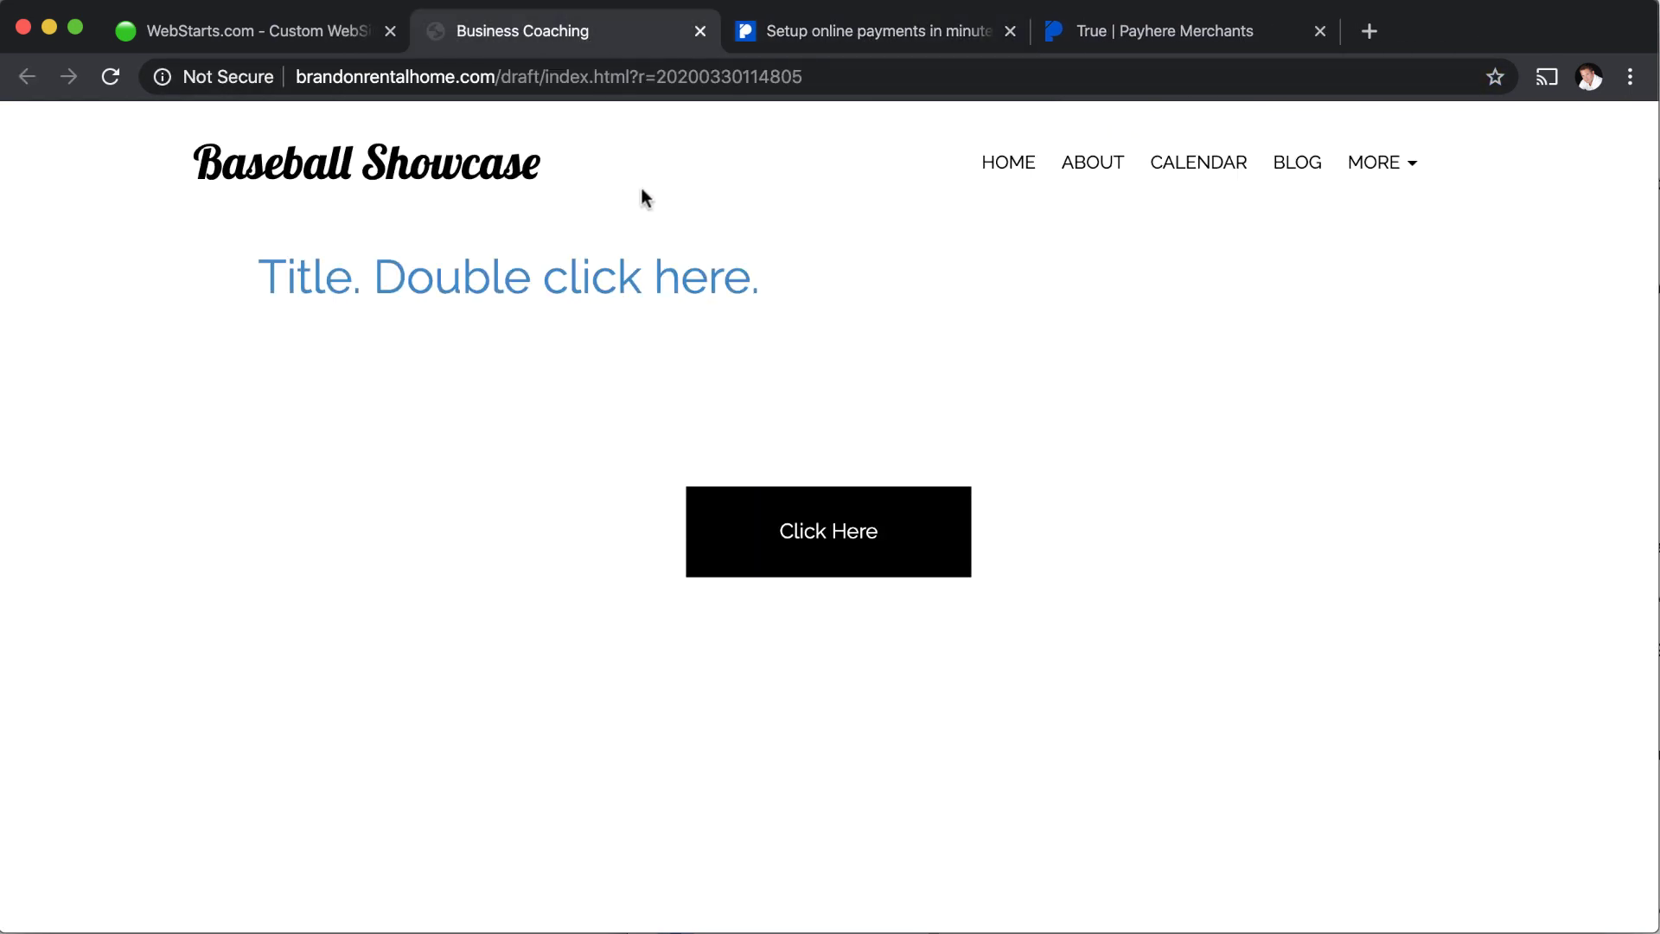
left_click(701, 32)
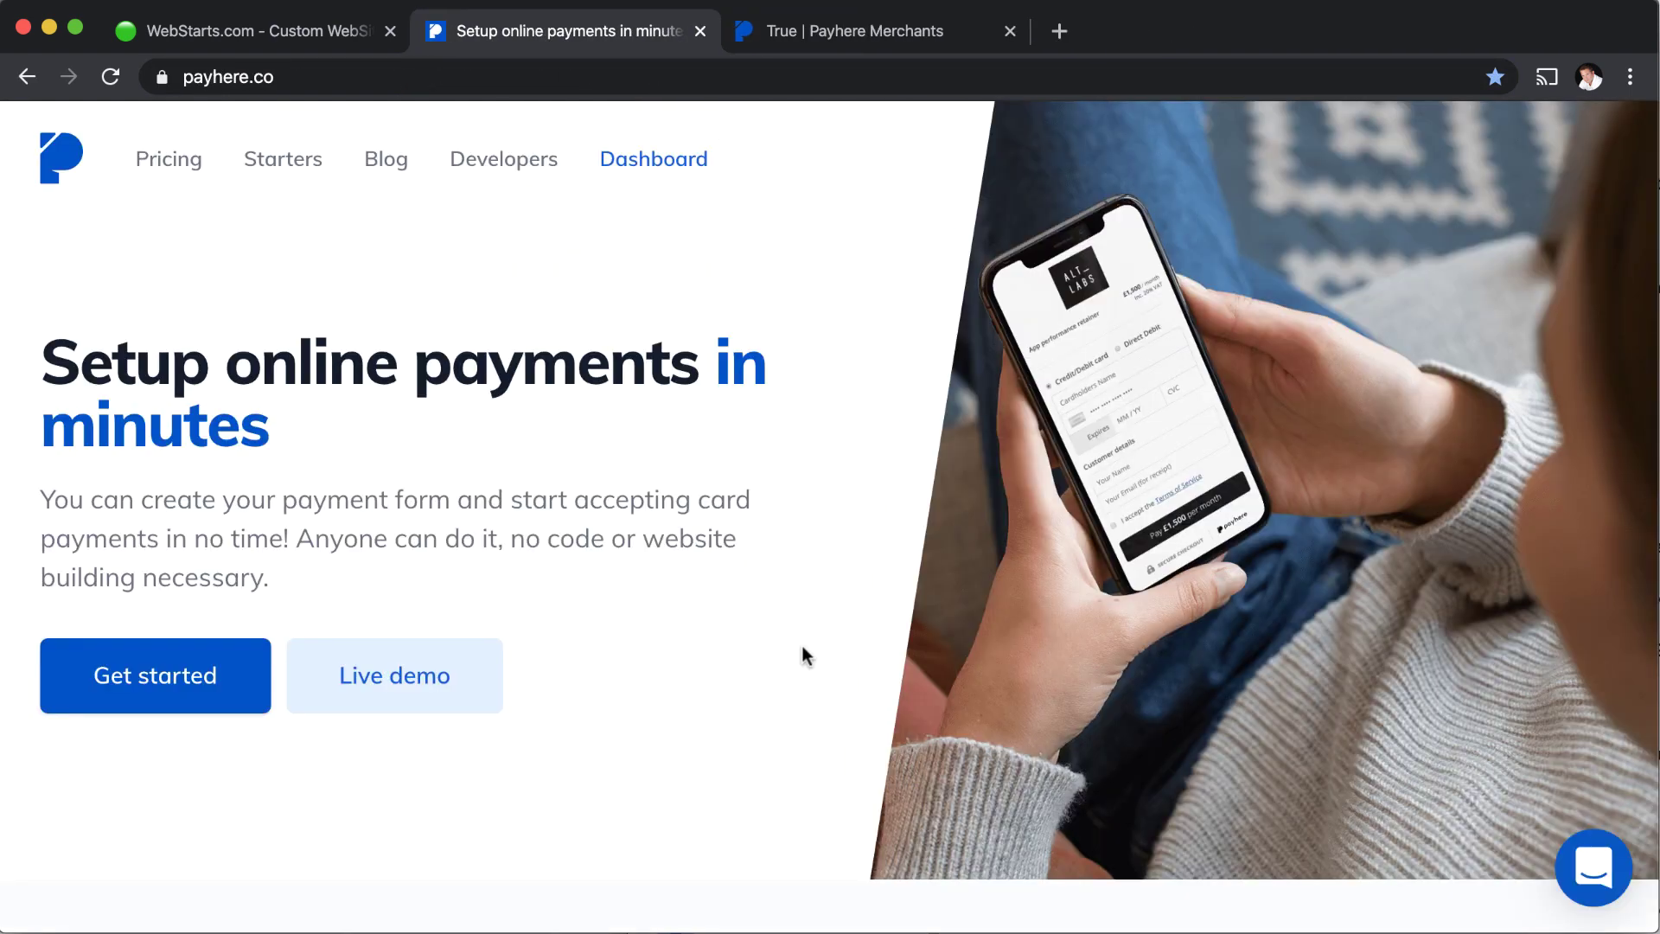
left_click(287, 44)
left_click(750, 34)
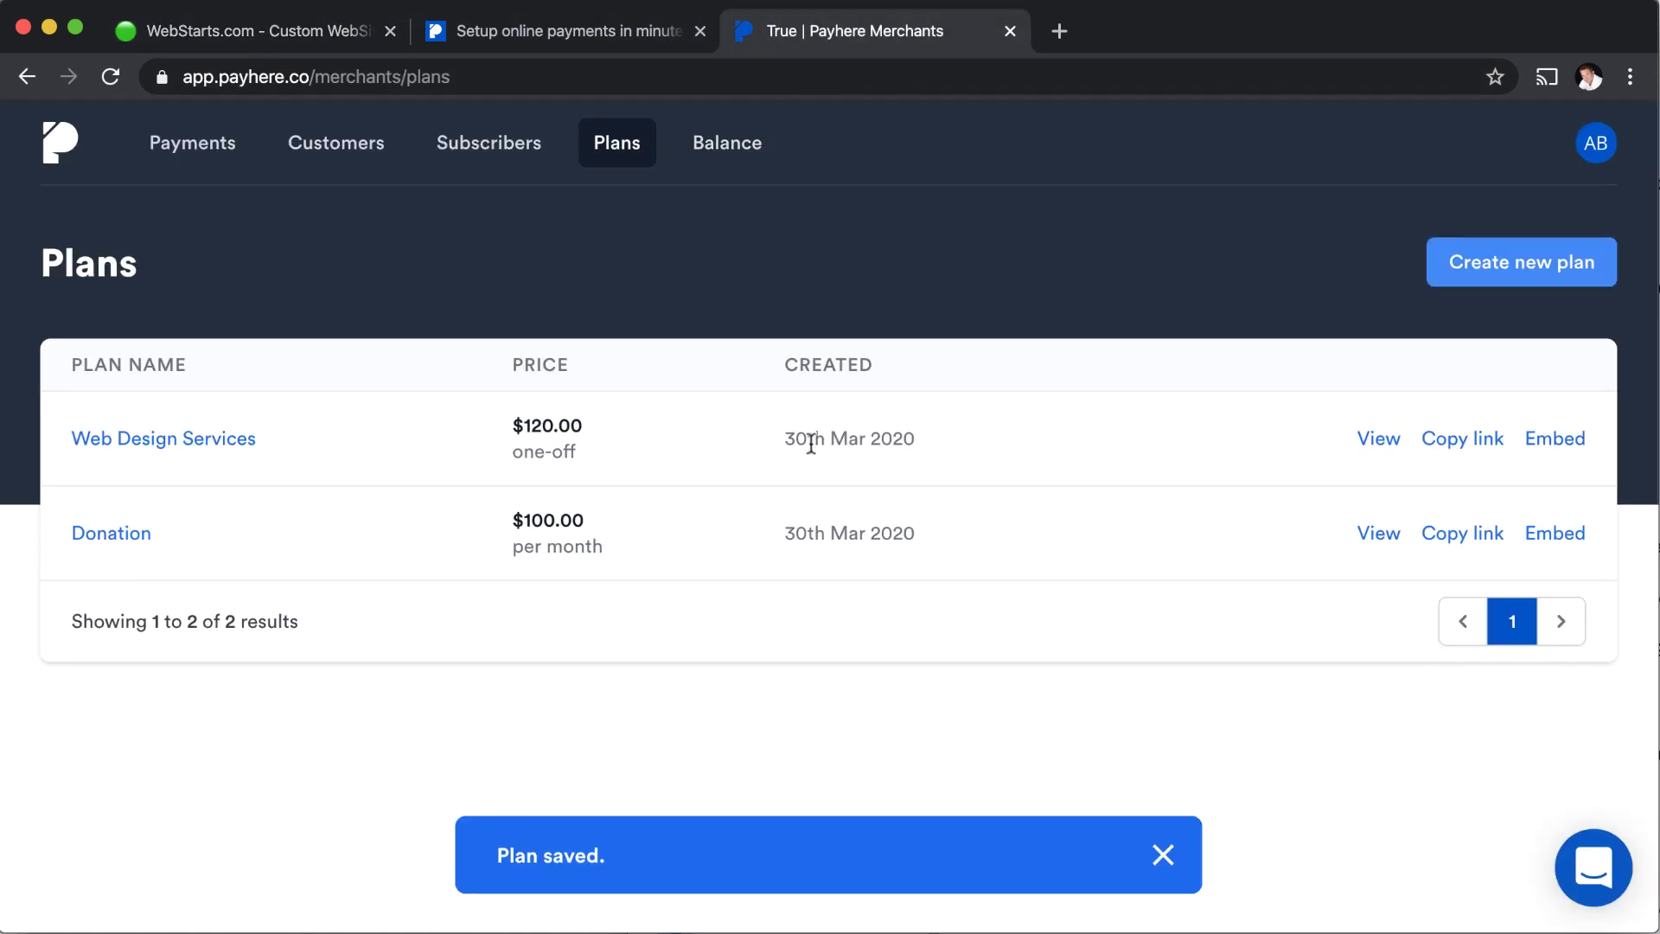
left_click(756, 159)
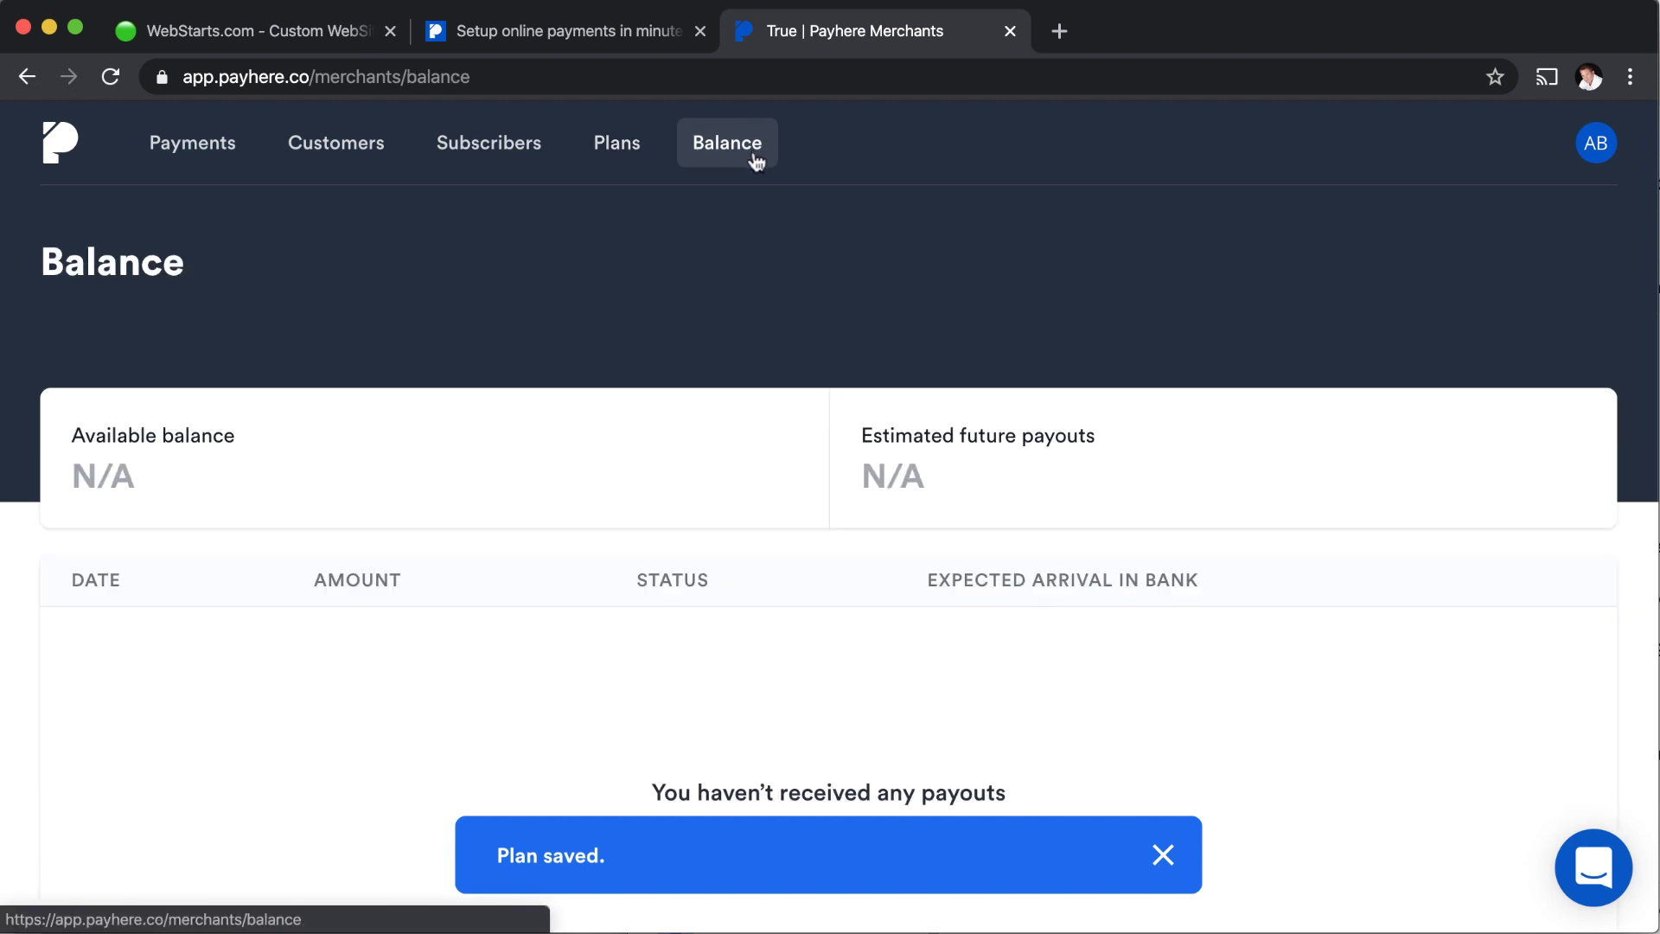
left_click(489, 144)
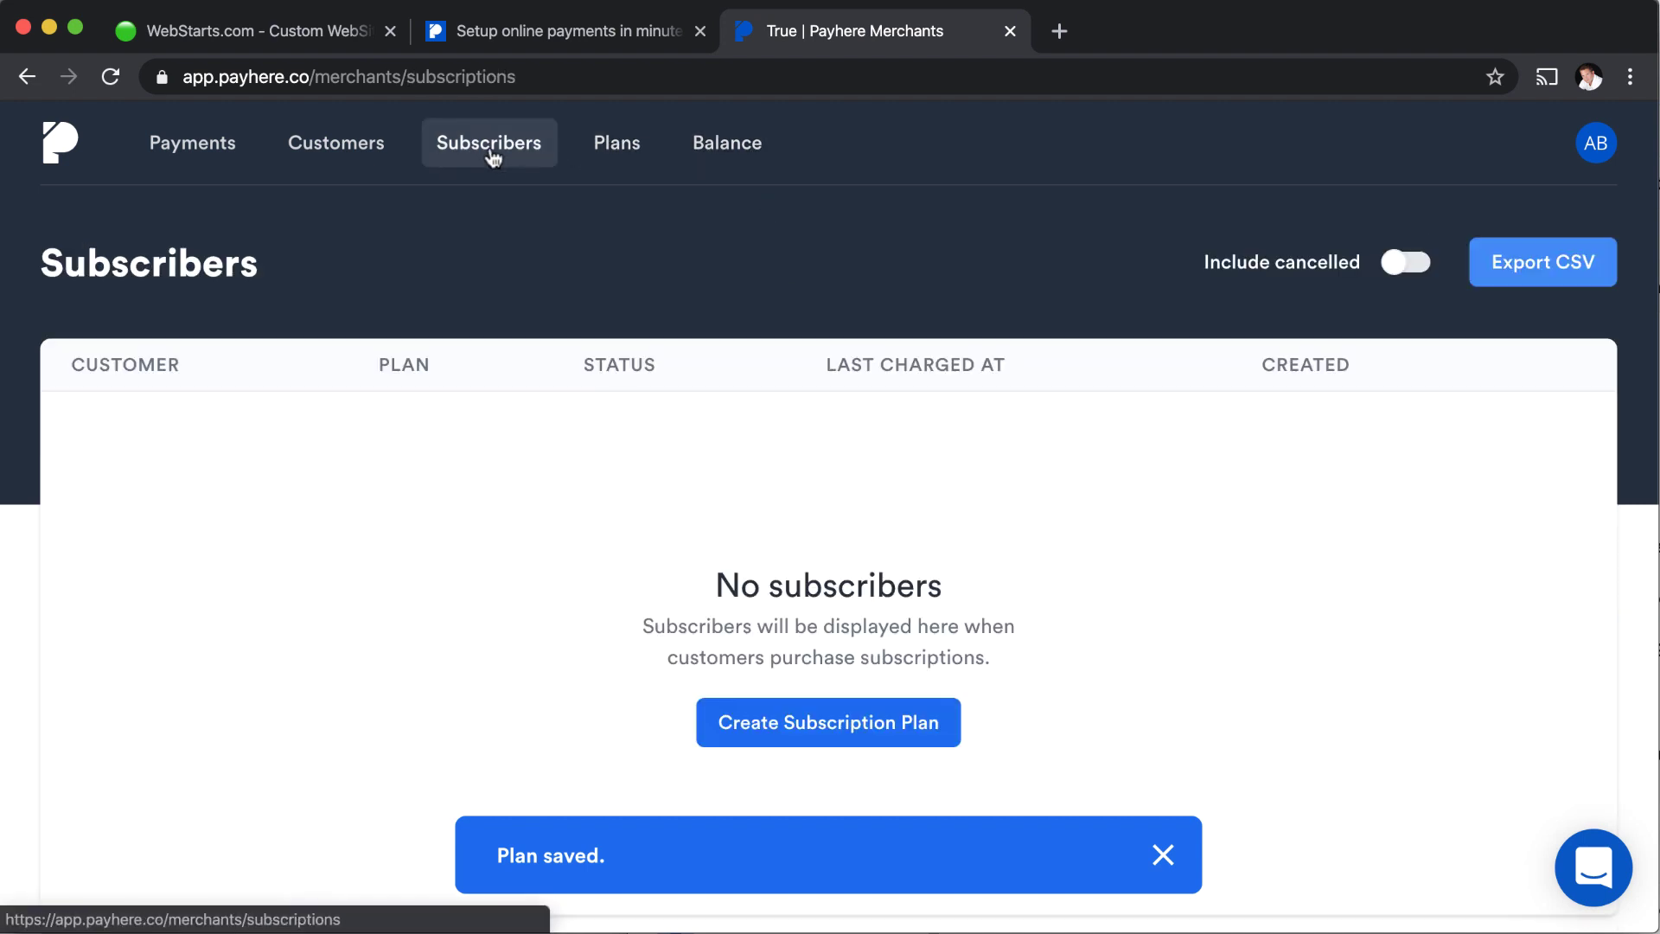
left_click(386, 158)
left_click(198, 145)
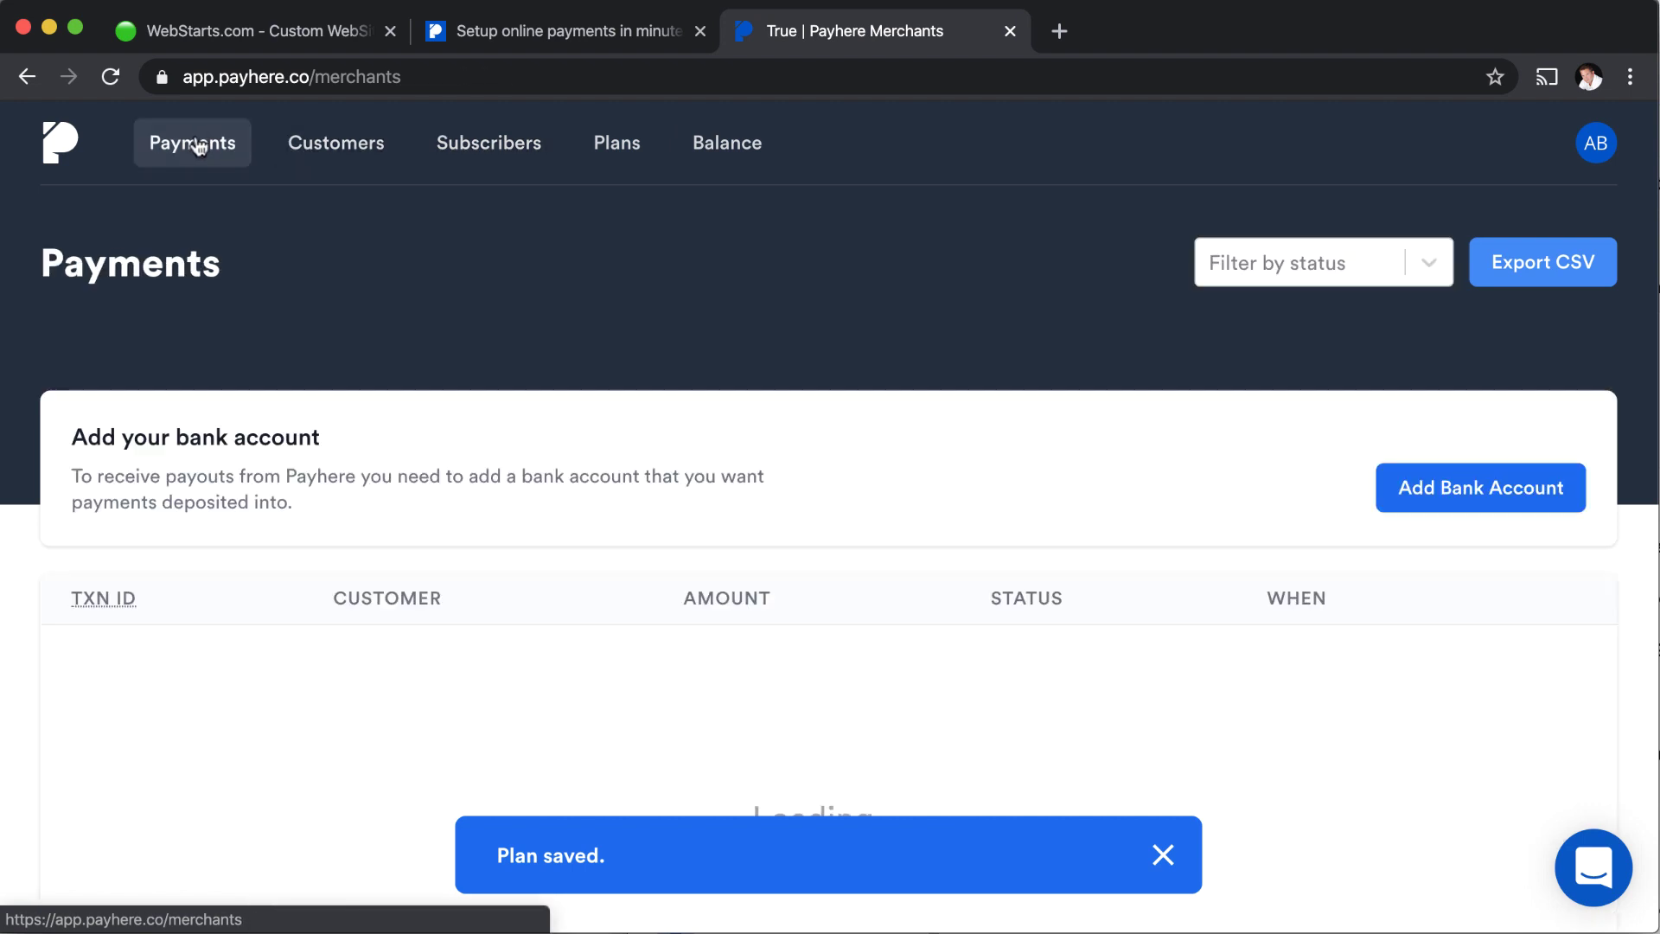
scroll(520, 379, "down", 5)
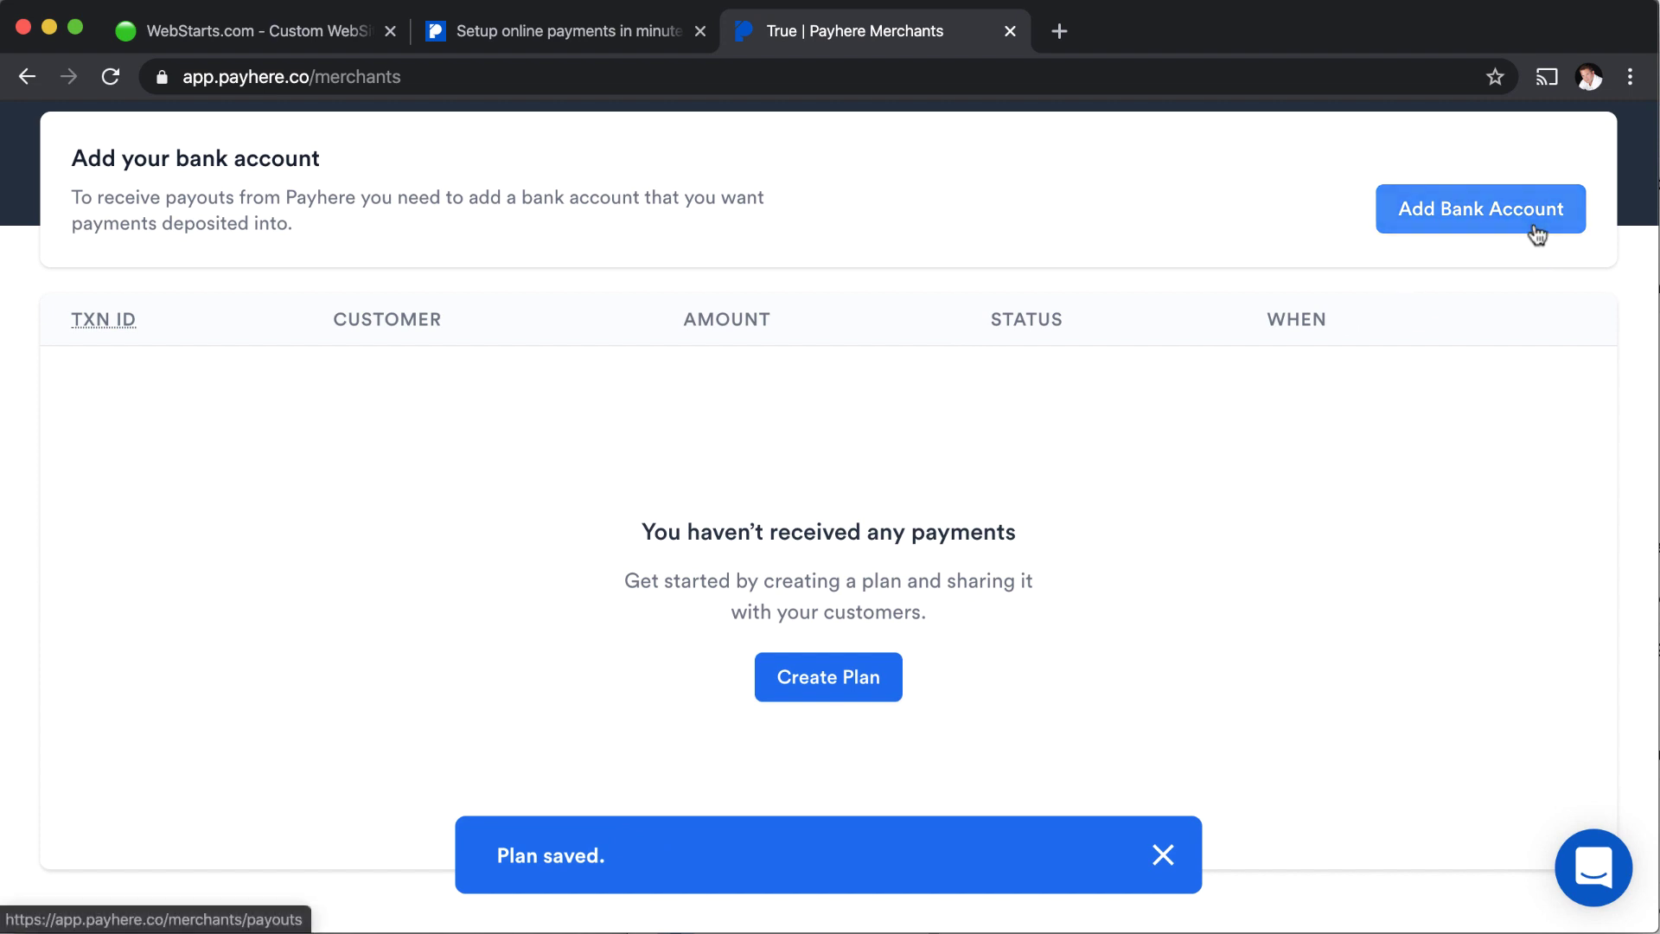
- Look at the Add Bank Account payout page, then the Billing and Payment gateways settings
left_click(1496, 229)
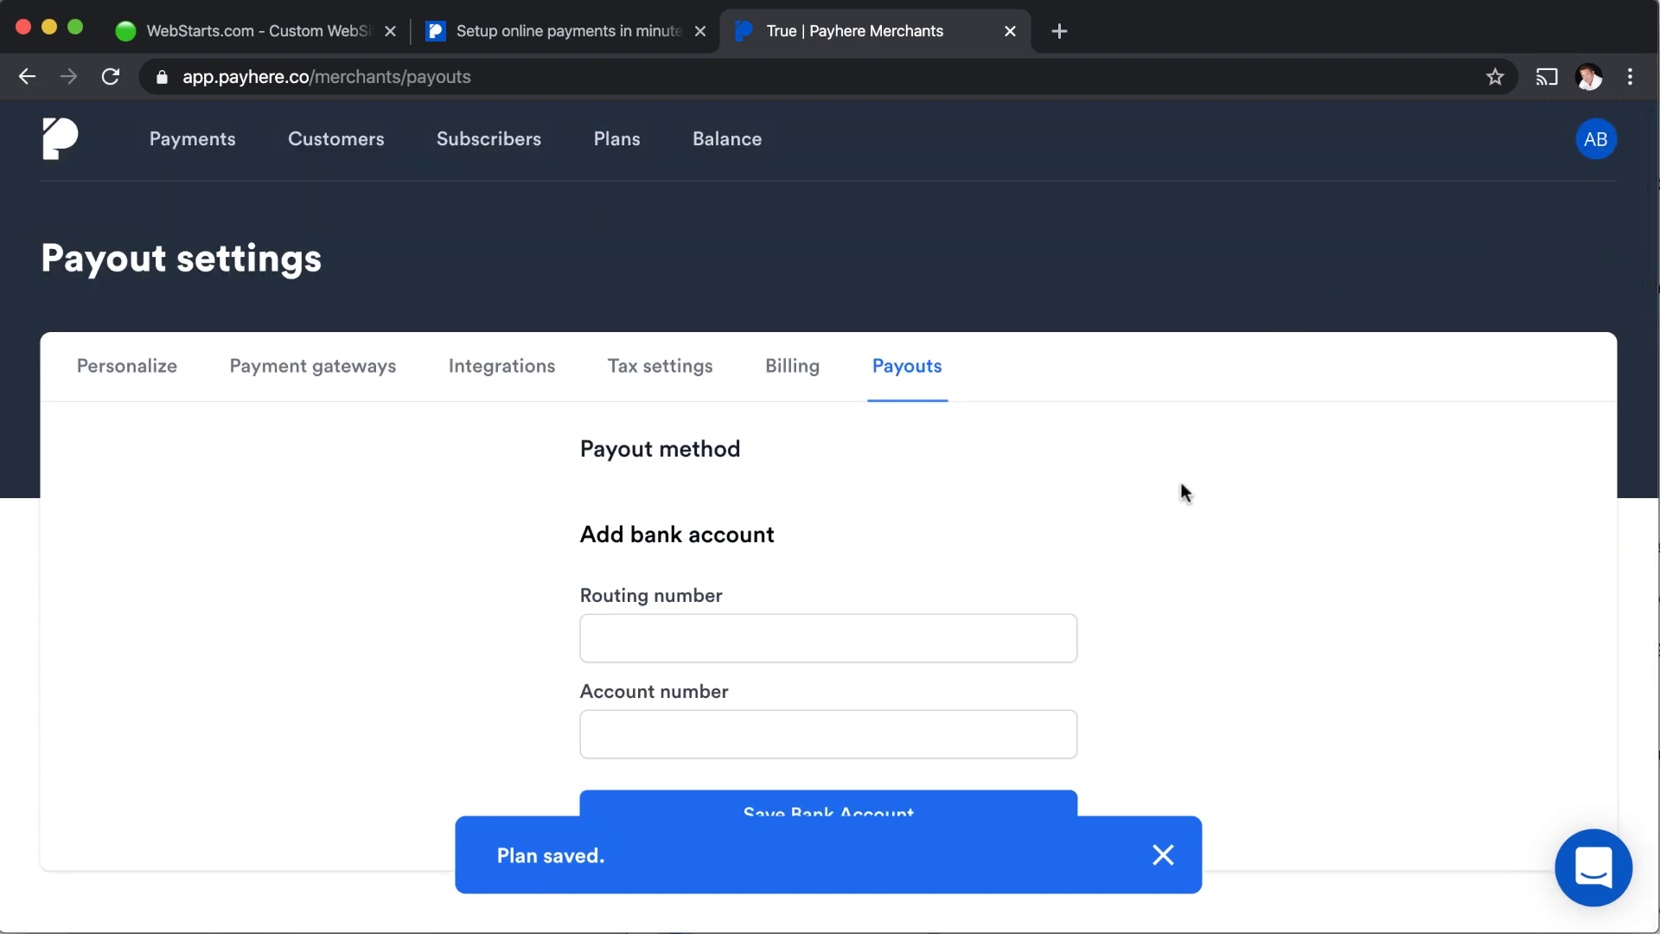
left_click(1163, 855)
scroll(1046, 189, "up", 1)
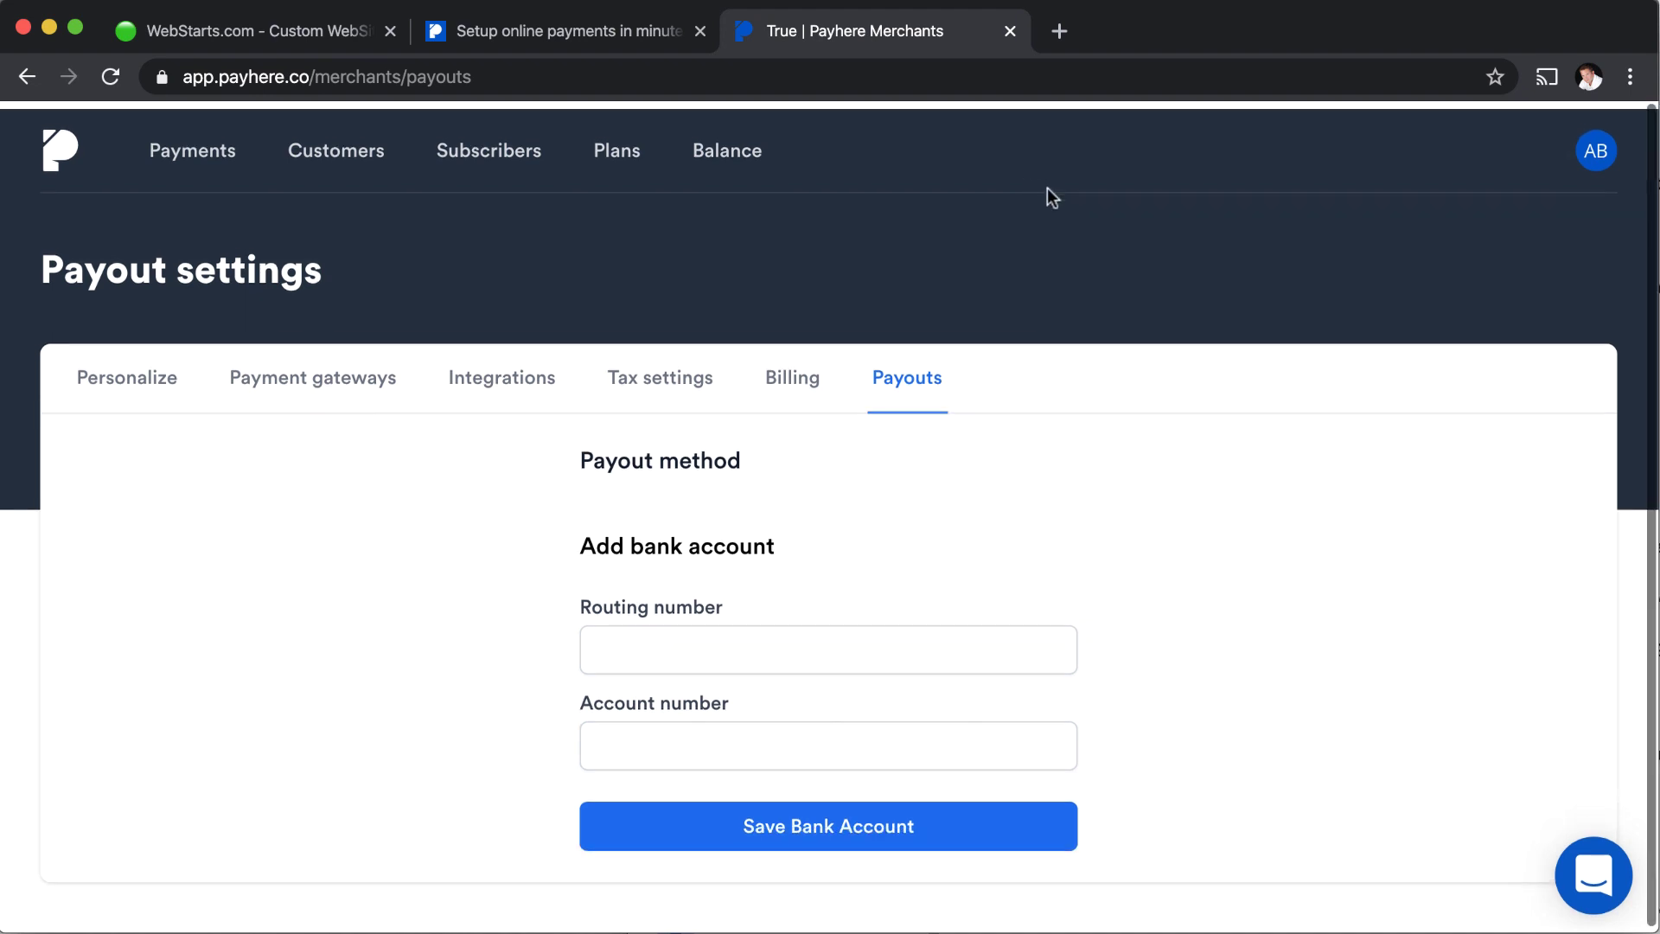
left_click(806, 380)
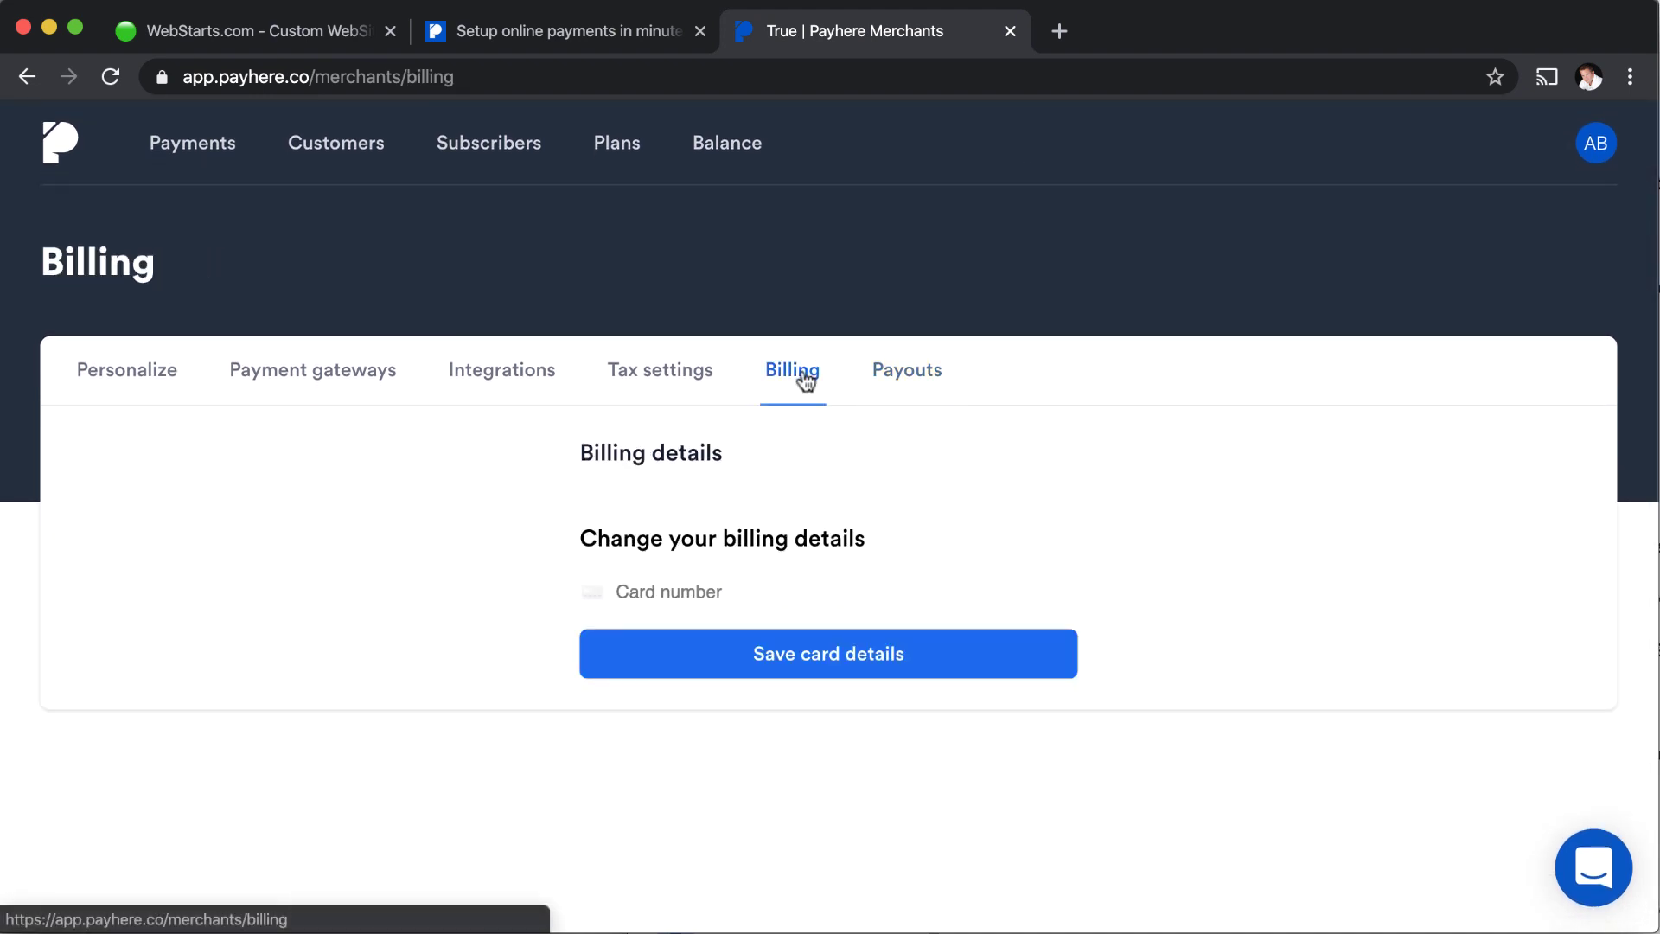
left_click(381, 376)
scroll(412, 426, "down", 5)
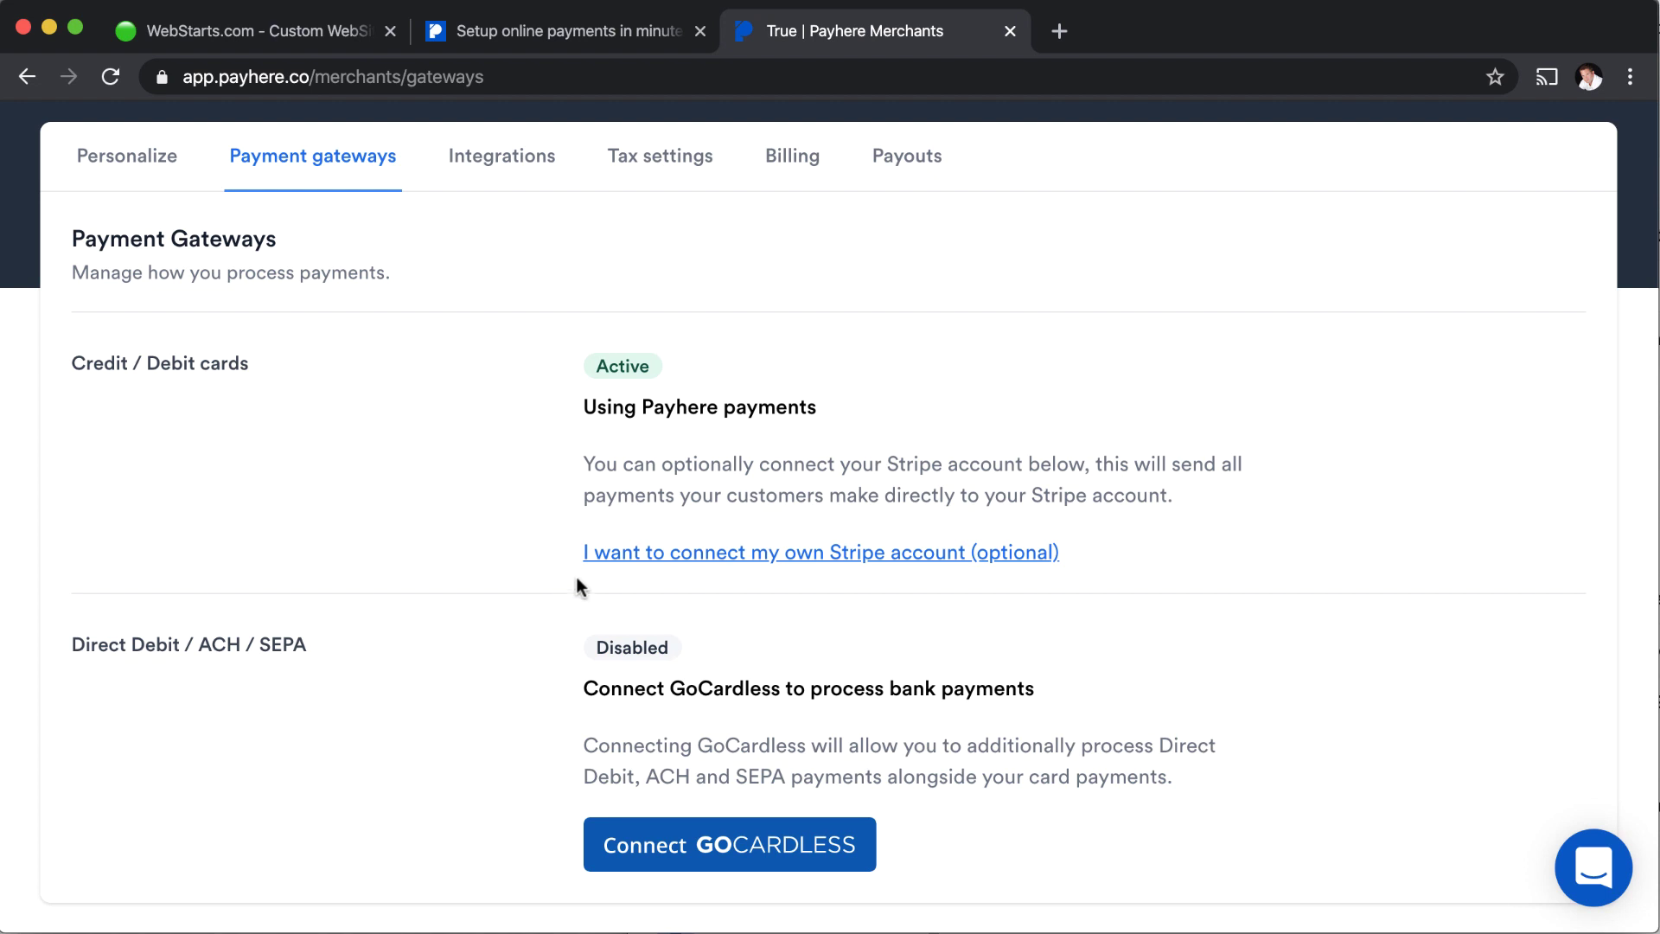
scroll(576, 579, "down", 1)
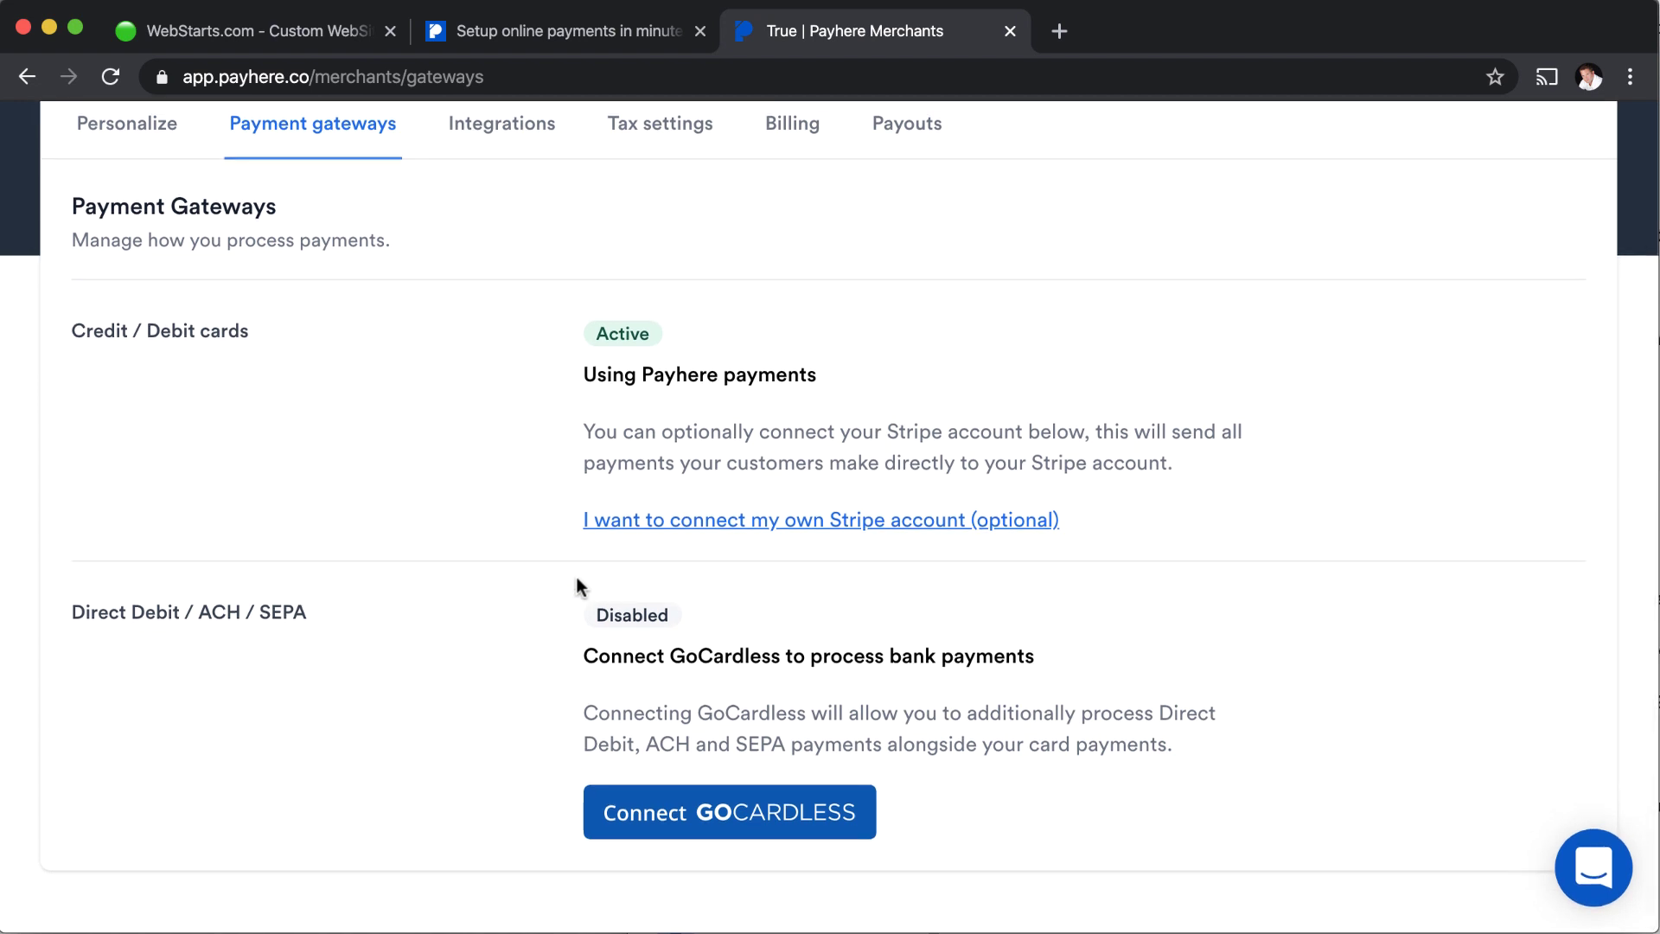
scroll(577, 579, "up", 5)
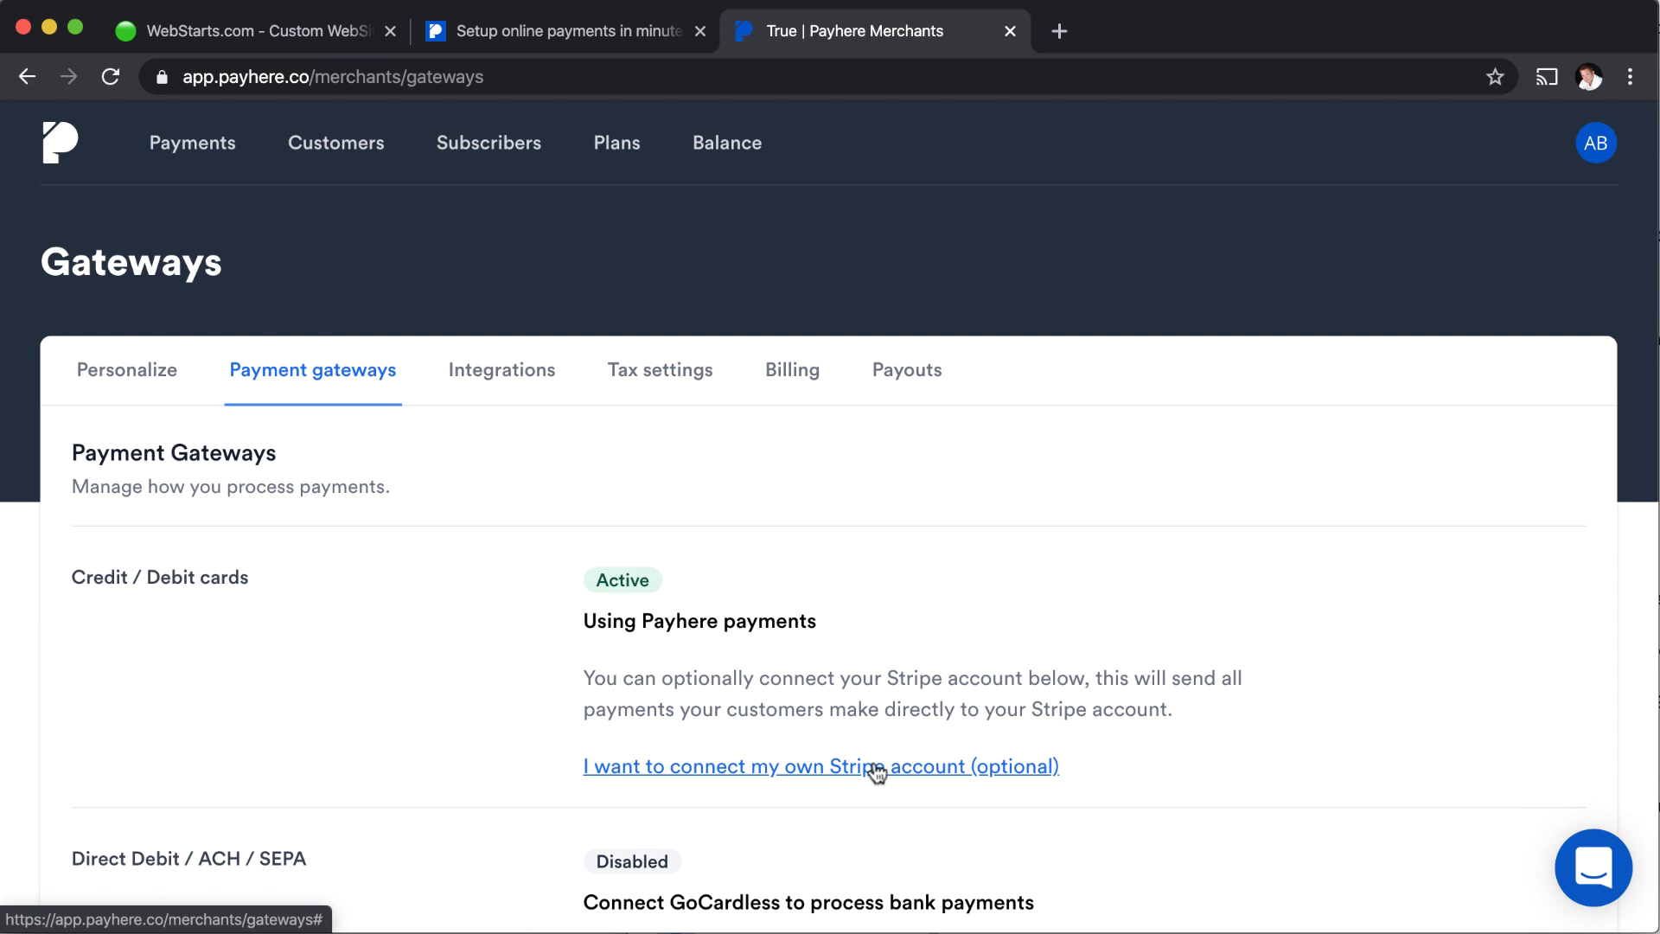
- Review Personalize settings: logo, button colour 1A202C, button text left on Auto, organisation contact details
left_click(143, 390)
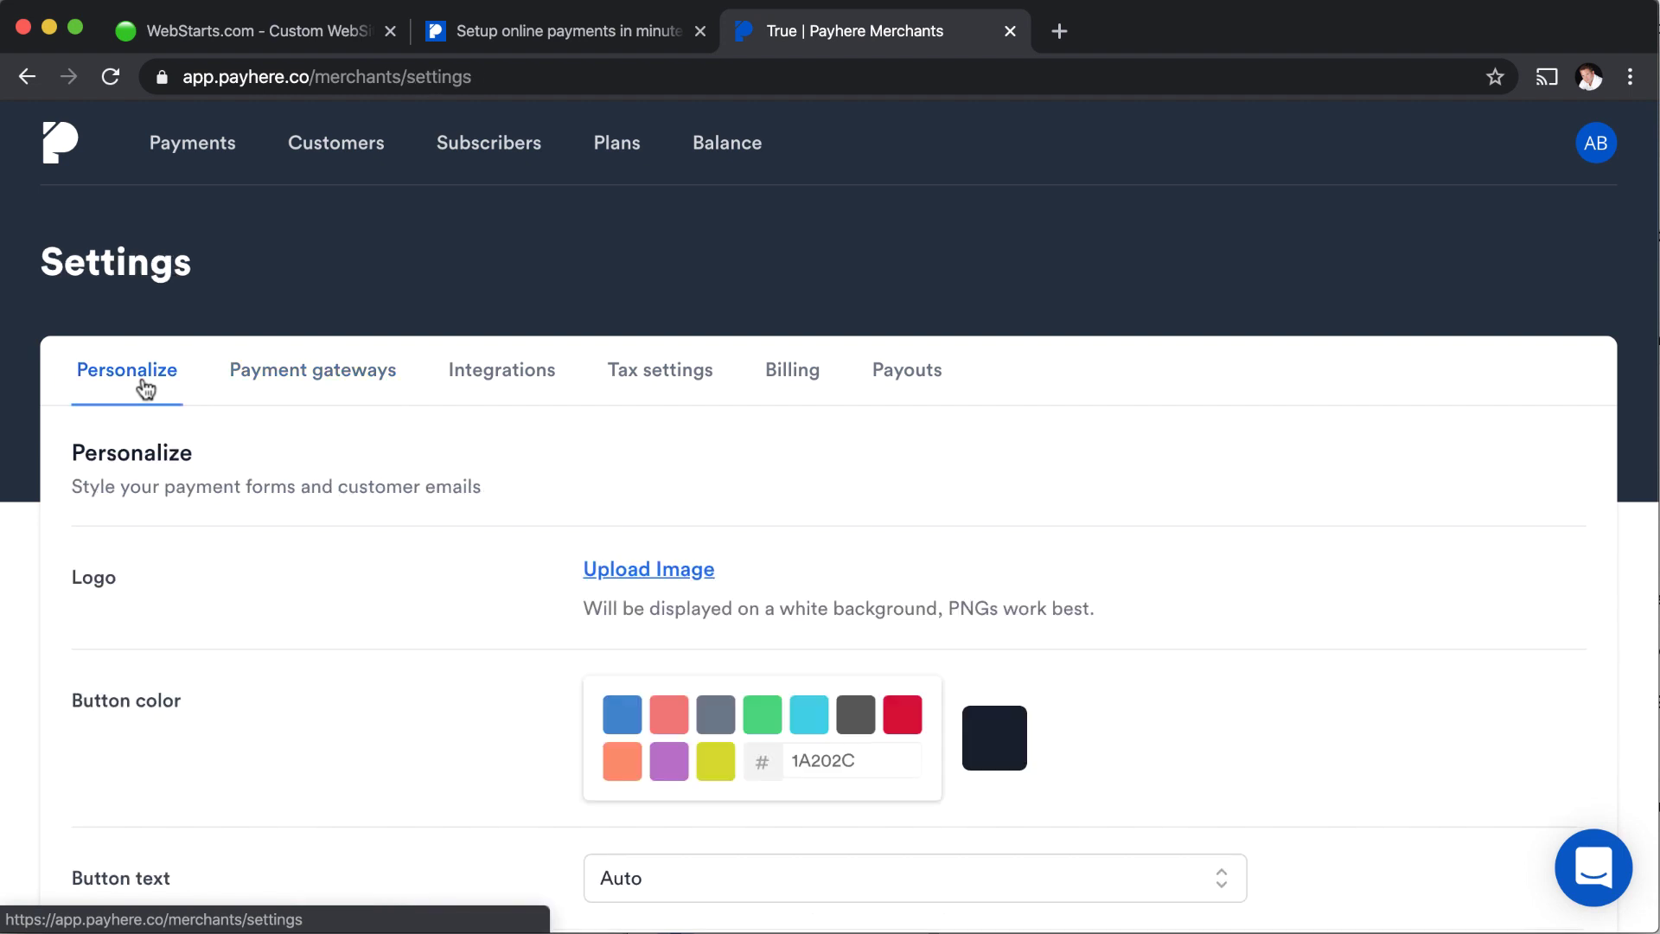
scroll(334, 593, "down", 3)
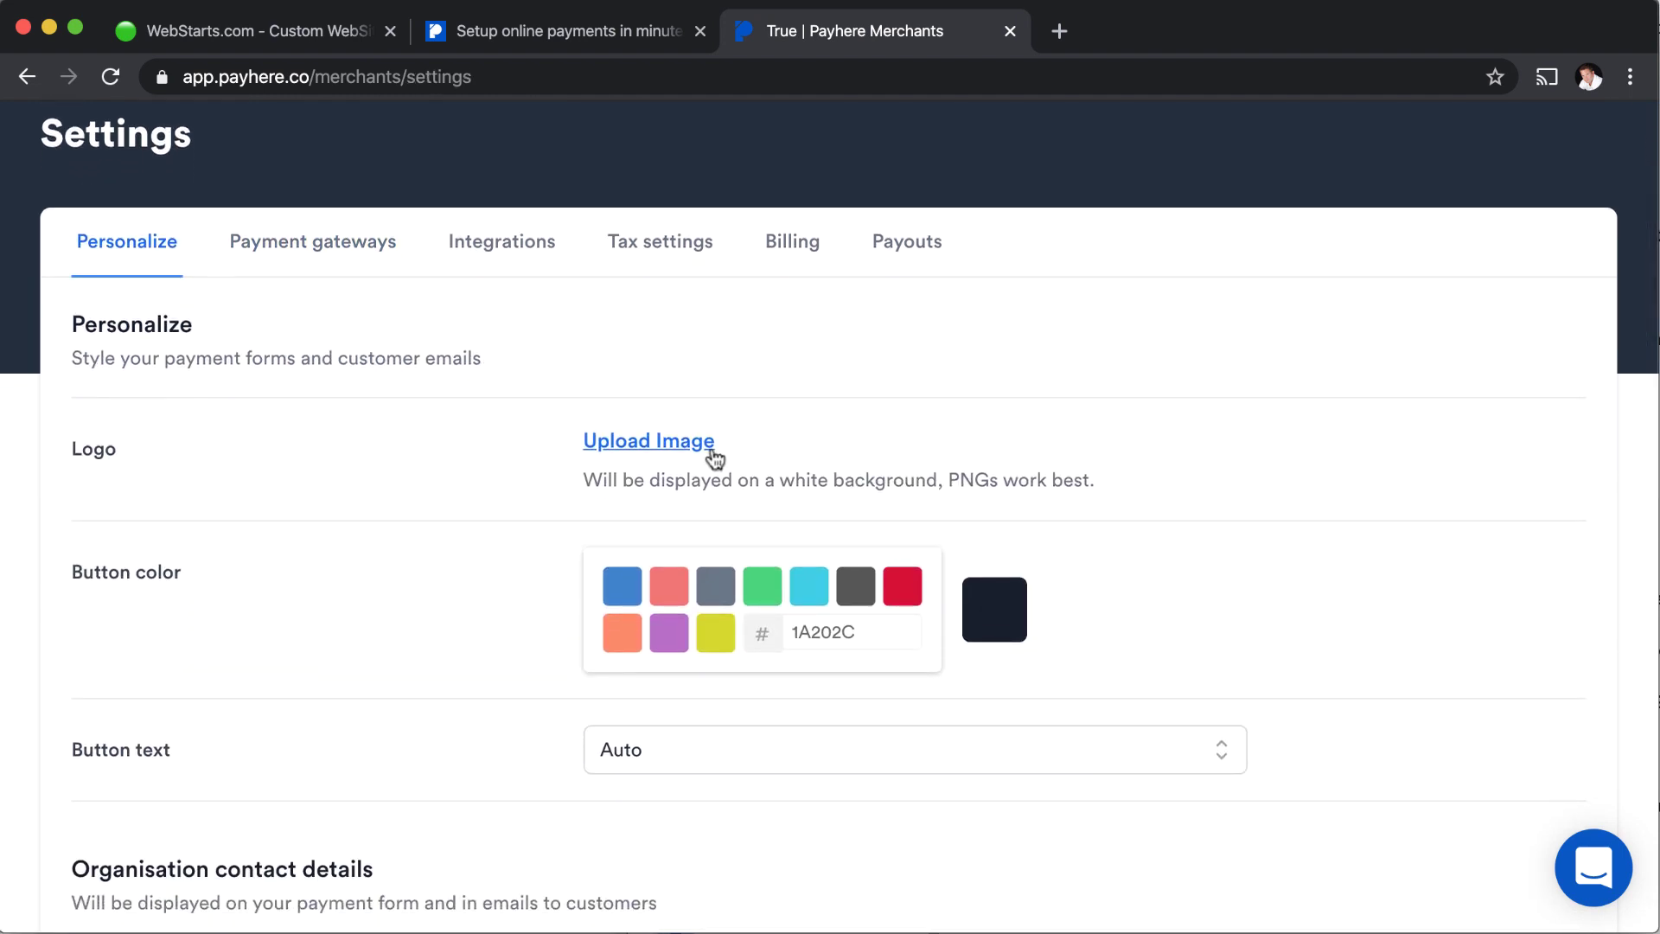
scroll(685, 597, "down", 1)
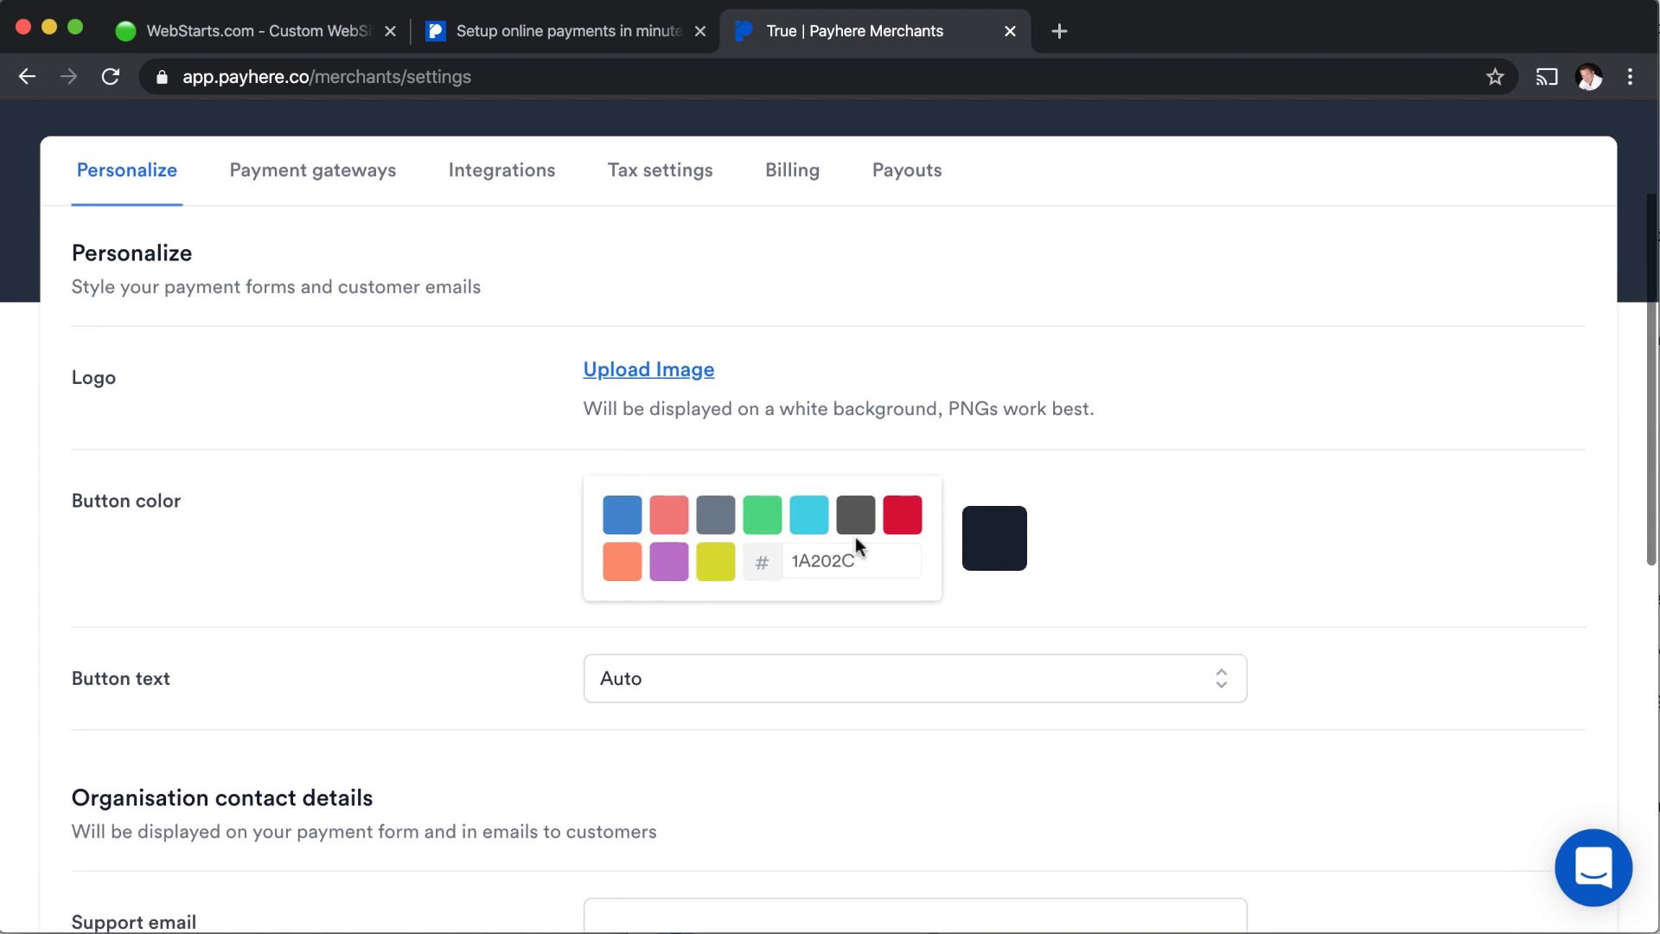
scroll(856, 562, "down", 2)
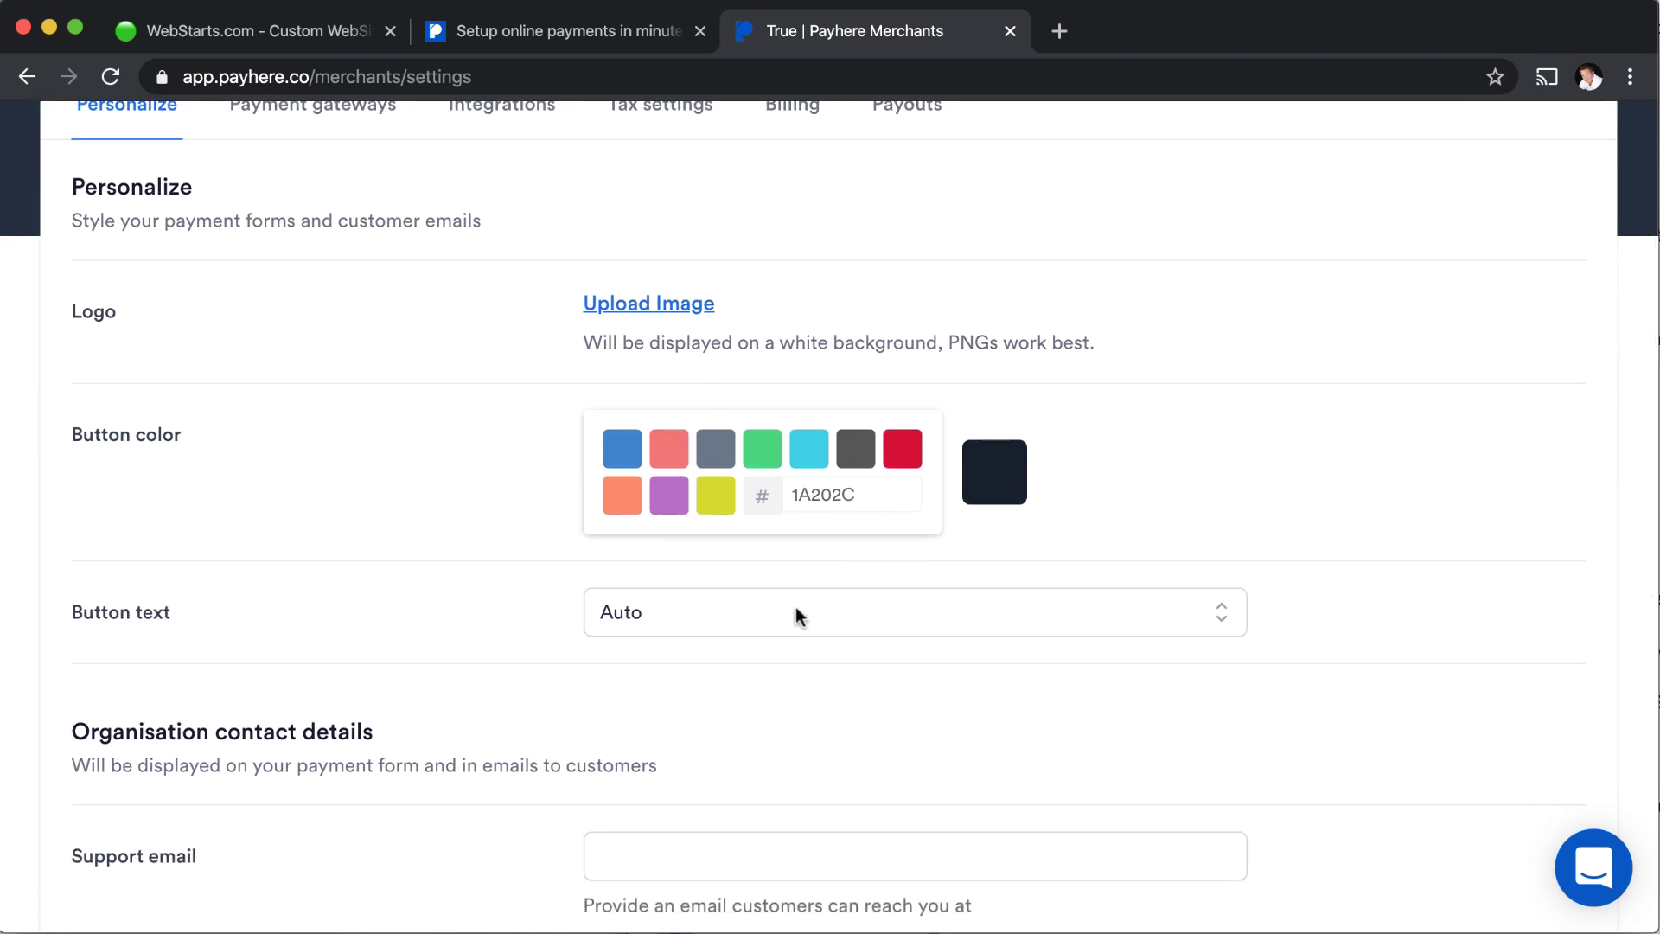
scroll(792, 610, "down", 2)
left_click(759, 458)
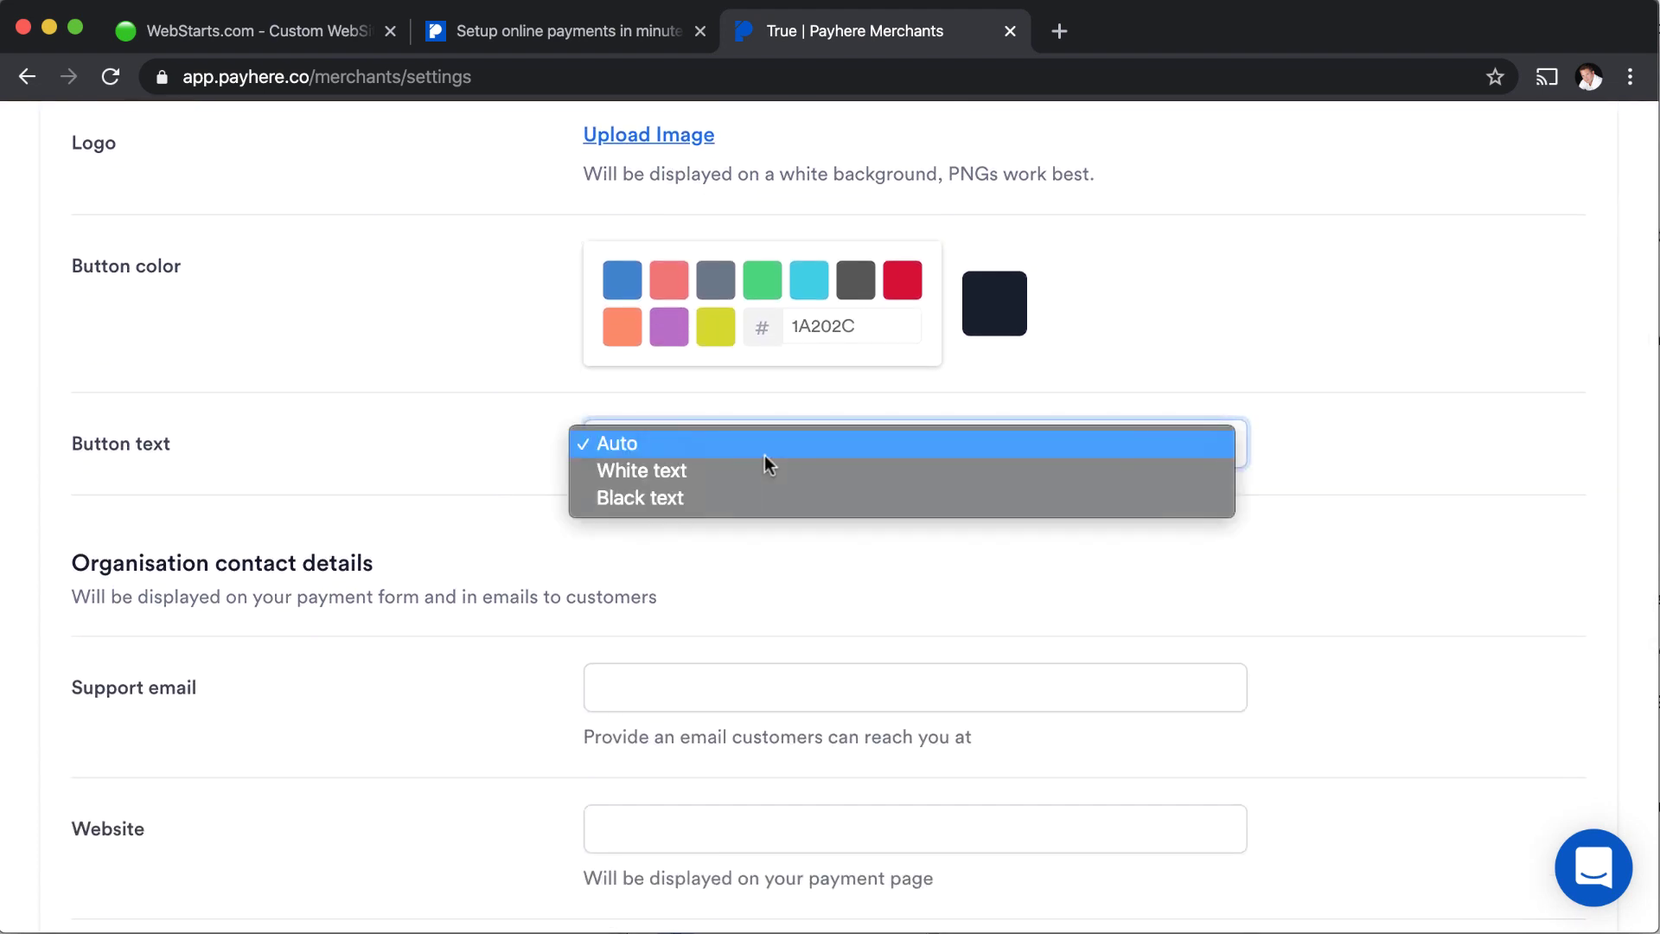
left_click(481, 450)
scroll(517, 522, "down", 3)
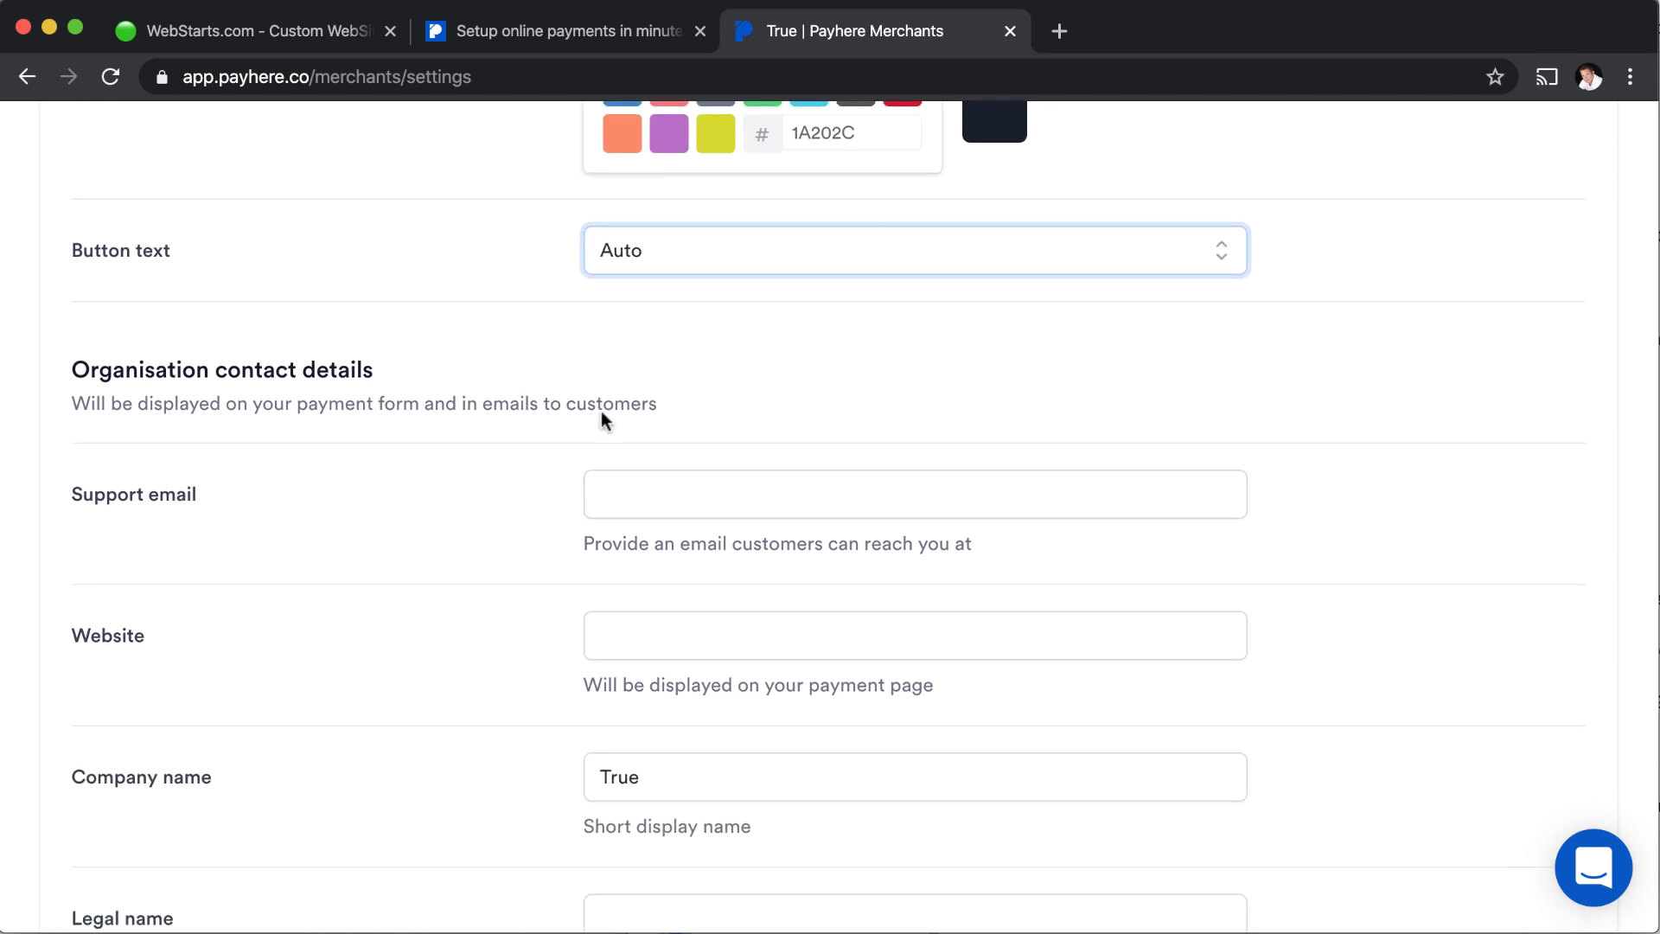
scroll(548, 537, "down", 1)
scroll(648, 541, "down", 1)
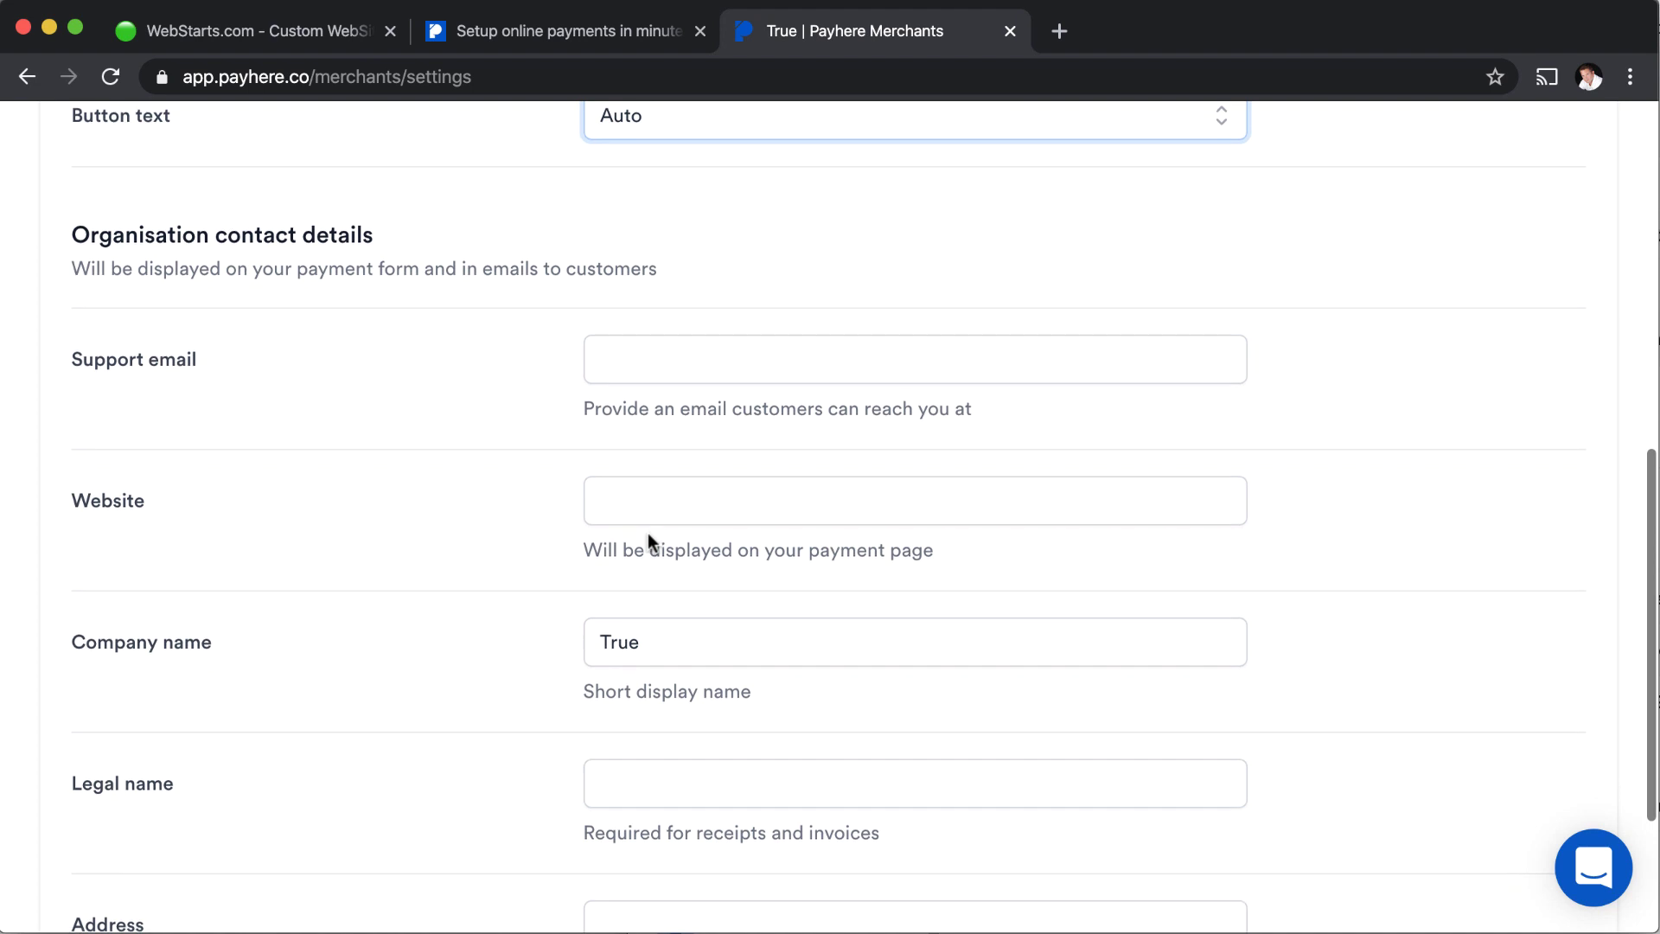
scroll(646, 533, "down", 3)
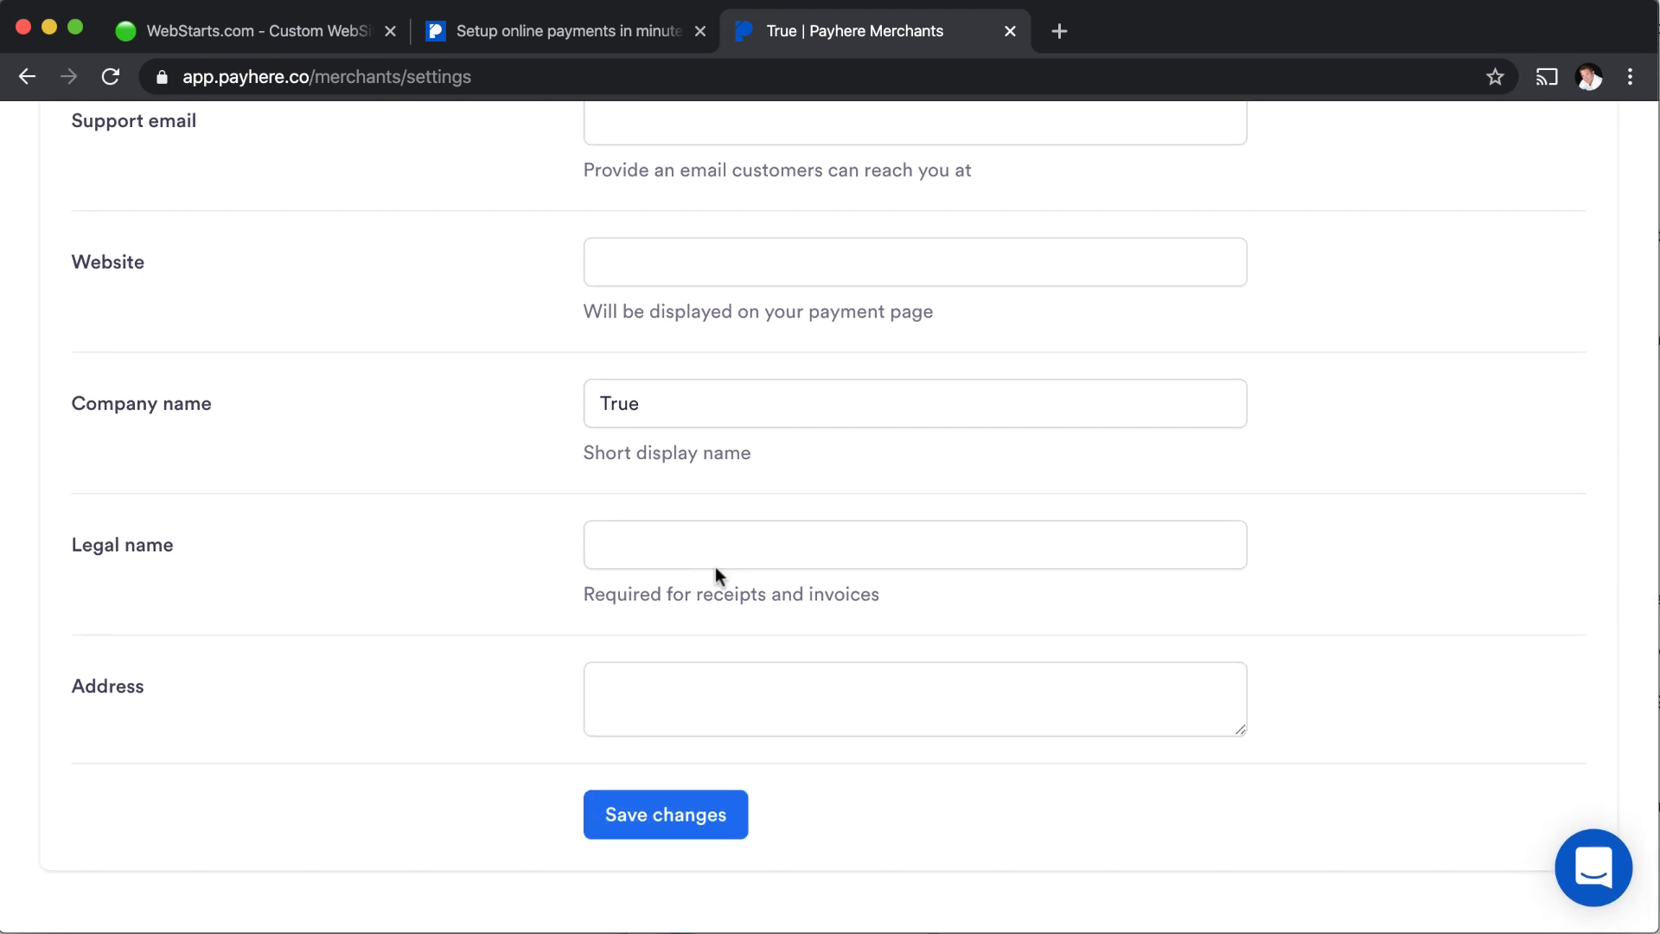
scroll(733, 714, "up", 10)
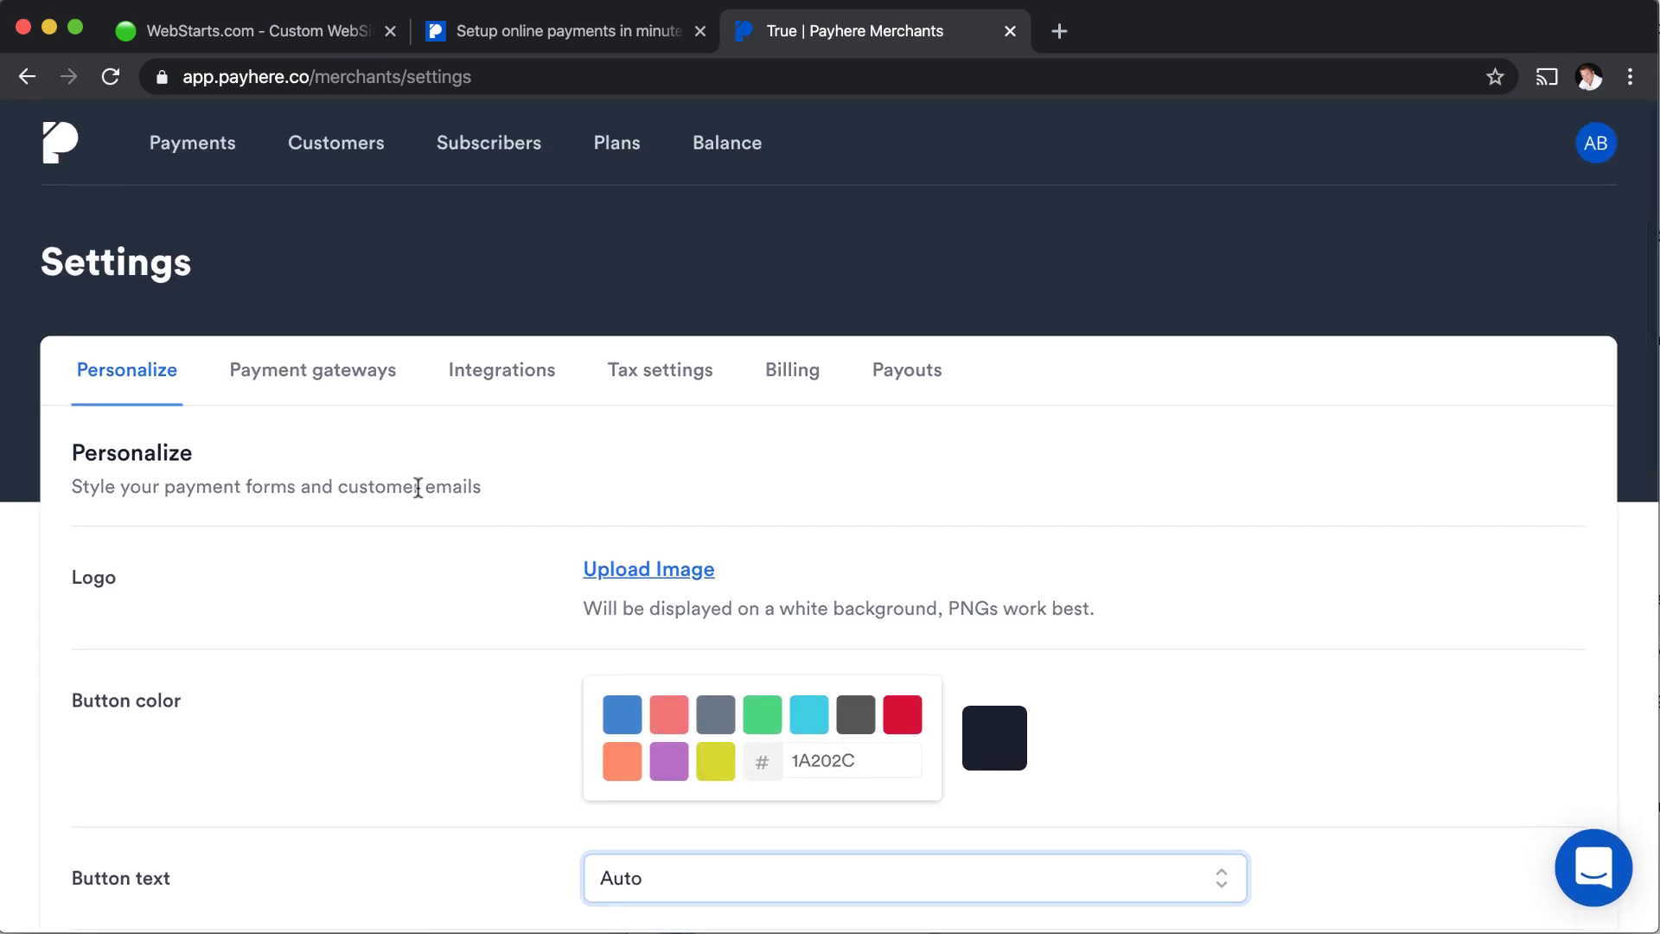
- Review Payhere's third-party Integrations and Tax settings pages
left_click(501, 374)
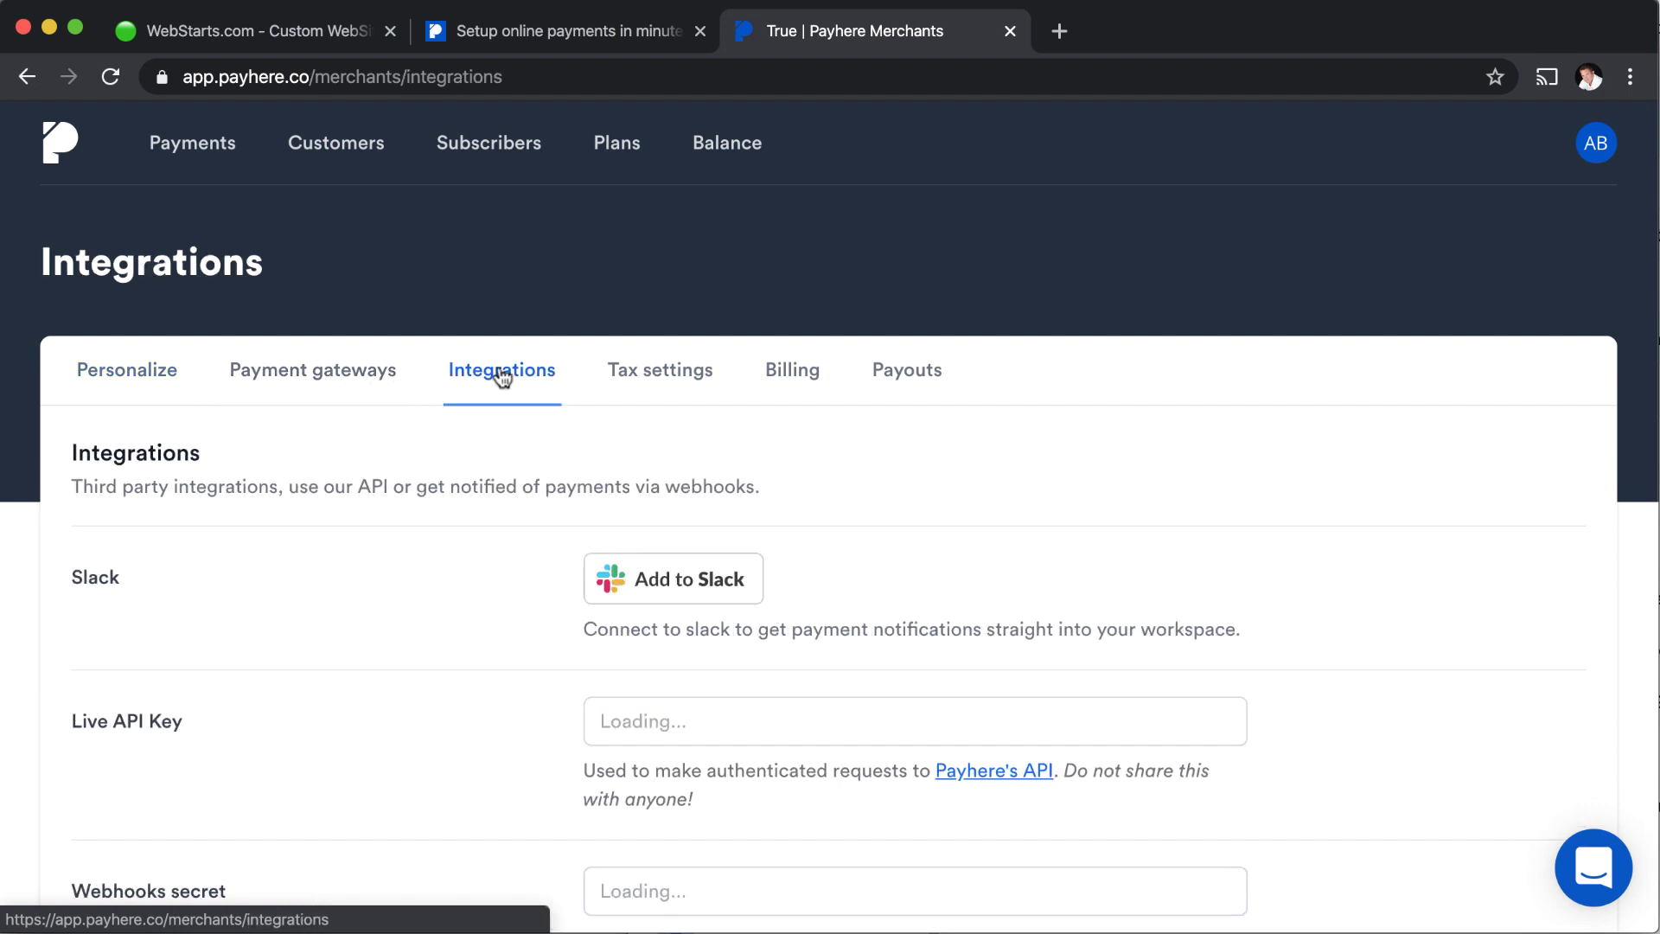
scroll(496, 407, "down", 2)
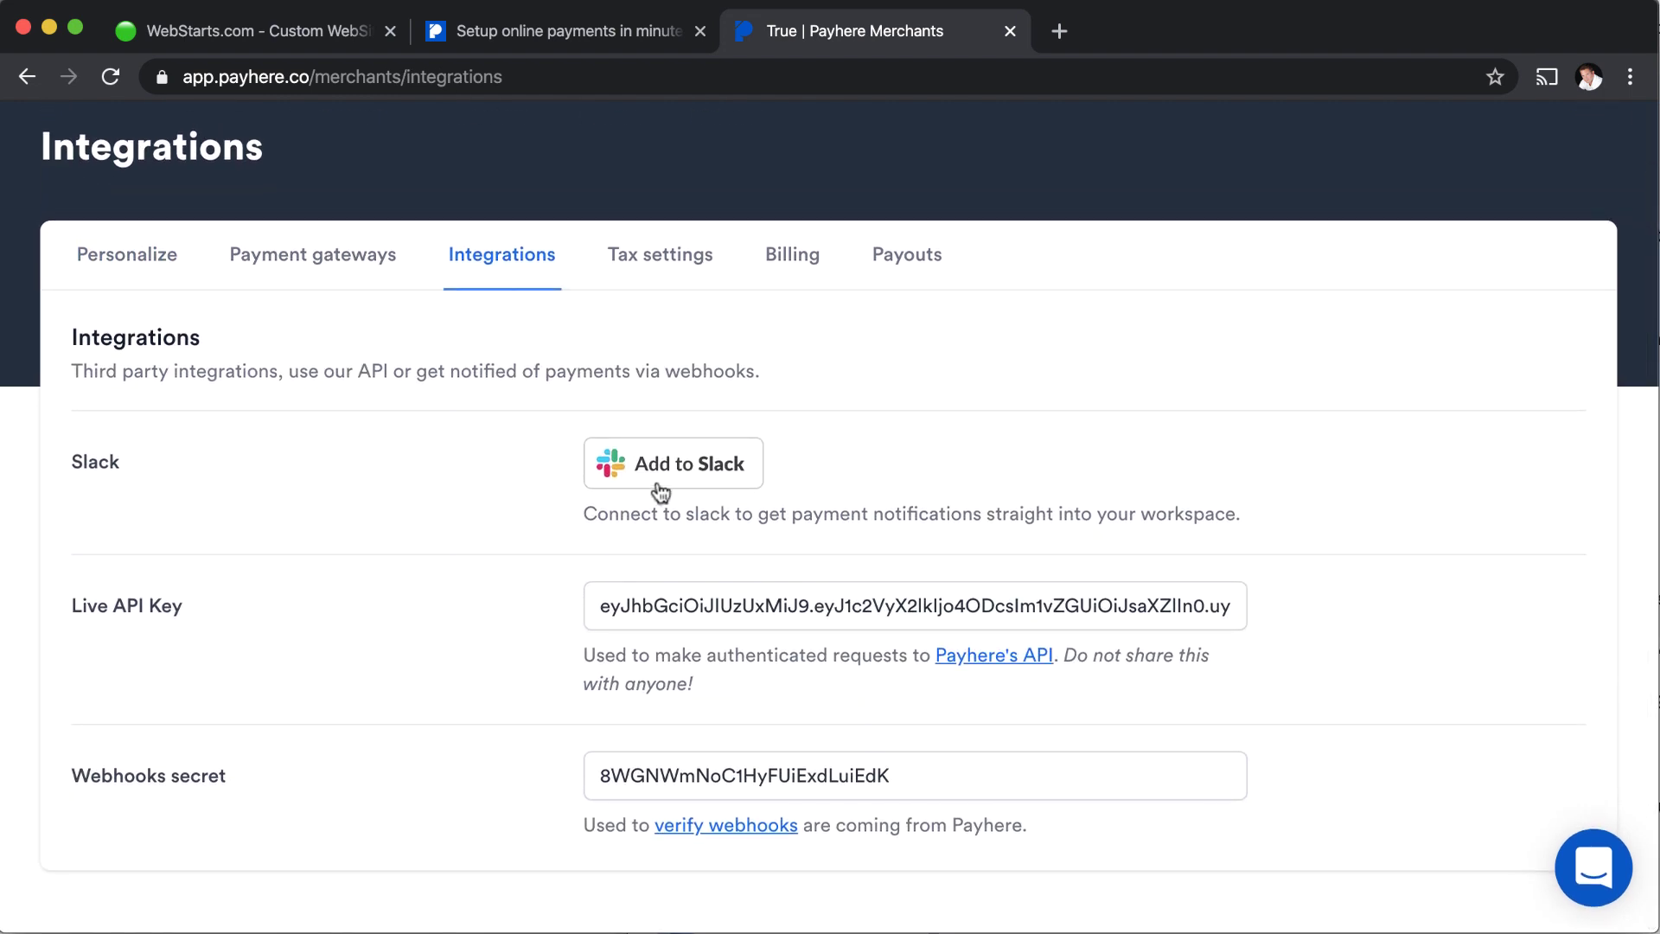
scroll(691, 432, "up", 2)
left_click(696, 378)
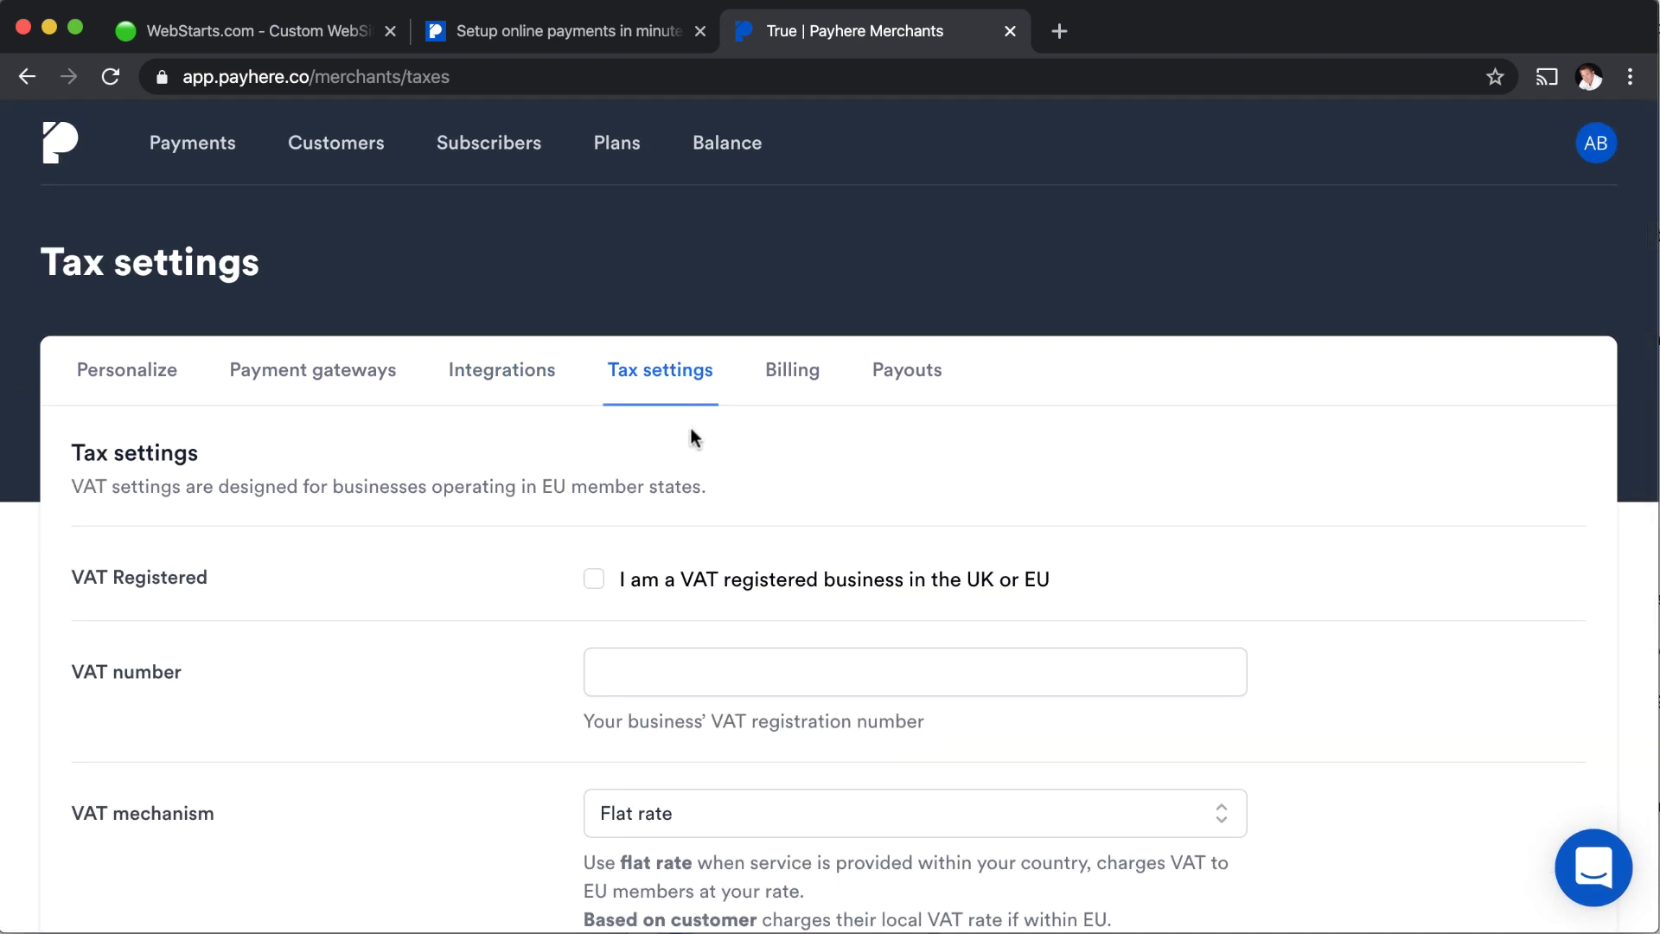
scroll(735, 471, "down", 2)
scroll(735, 471, "down", 2)
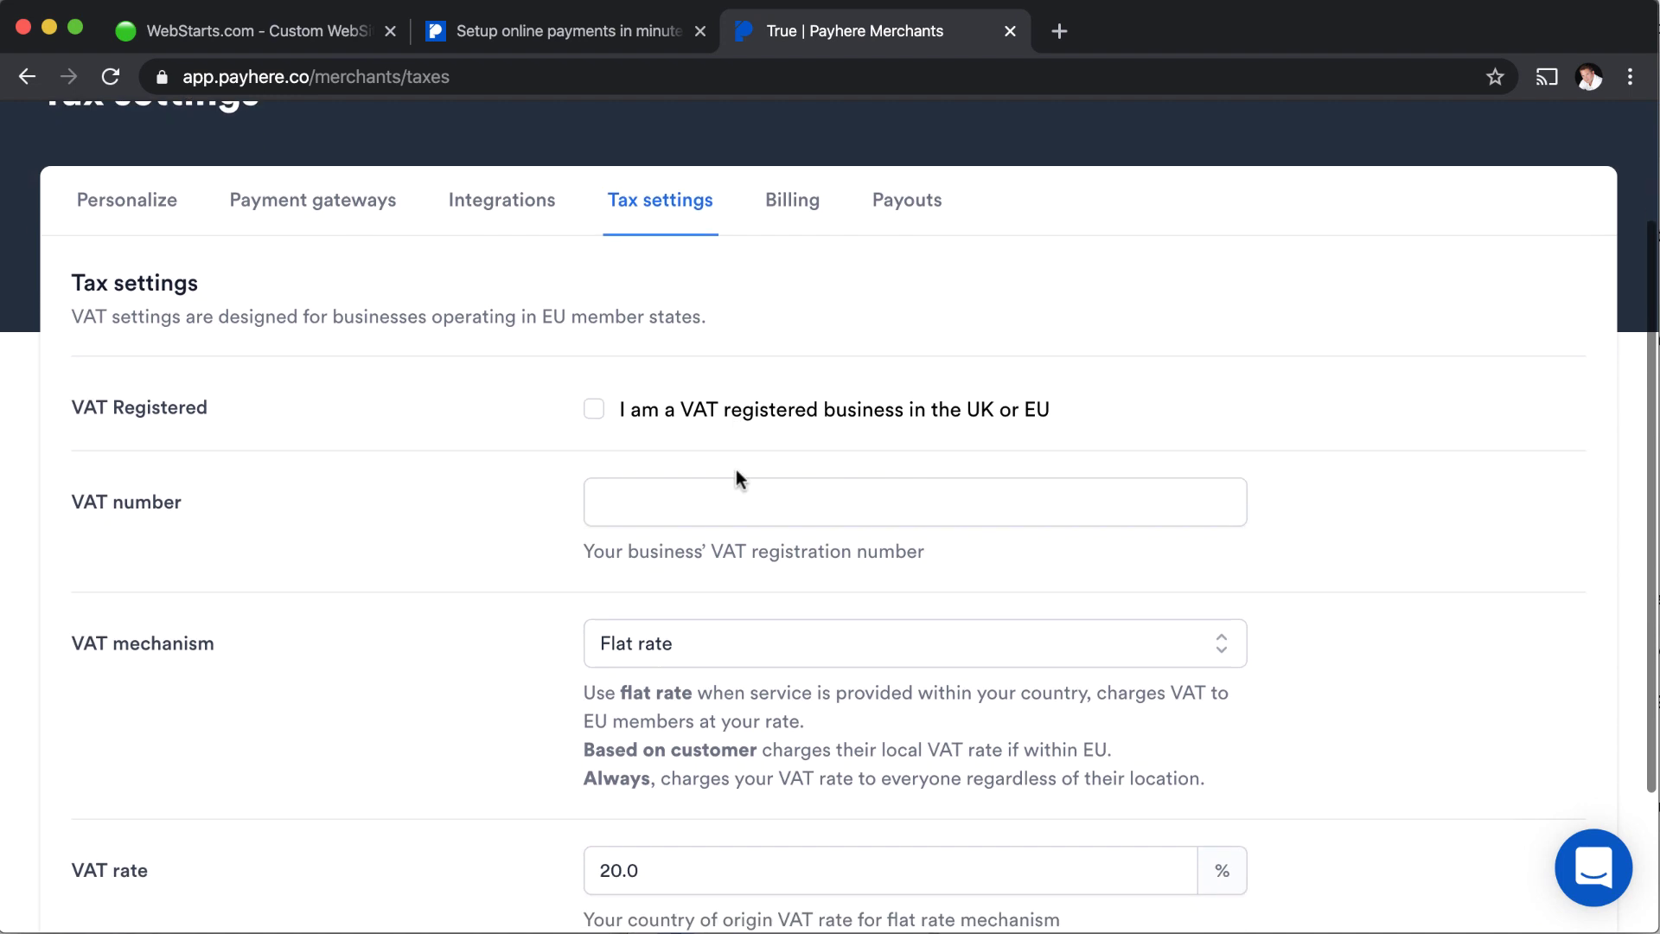
scroll(759, 493, "up", 4)
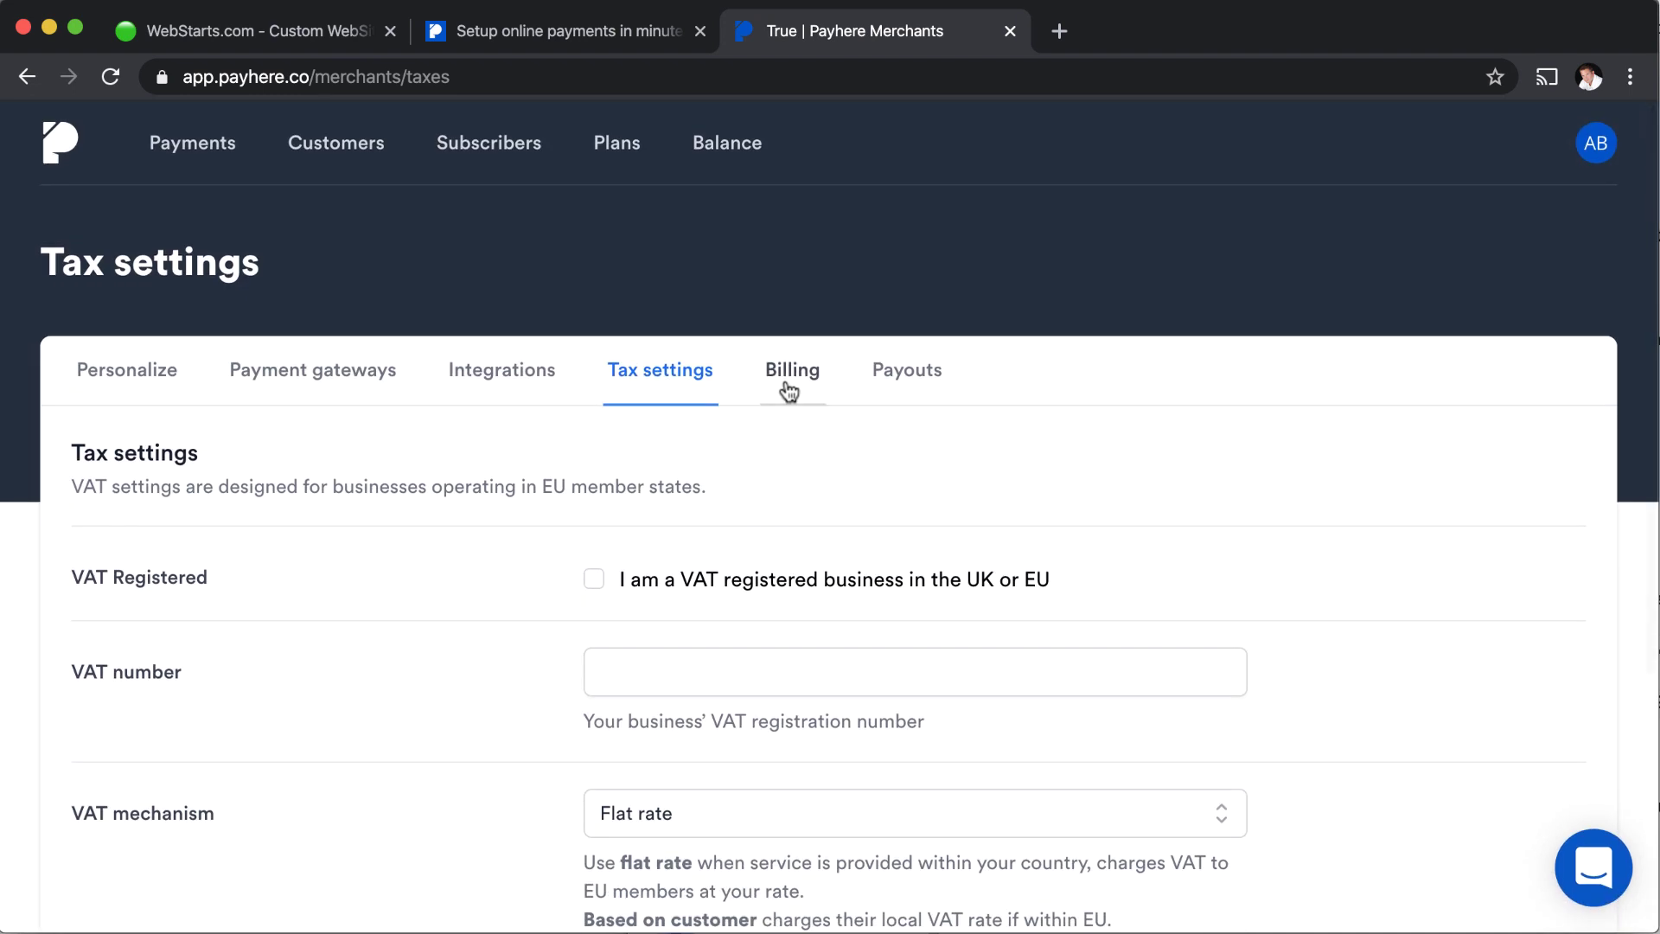
- Check the Billing and Payouts settings, then return to the Payments dashboard
left_click(781, 388)
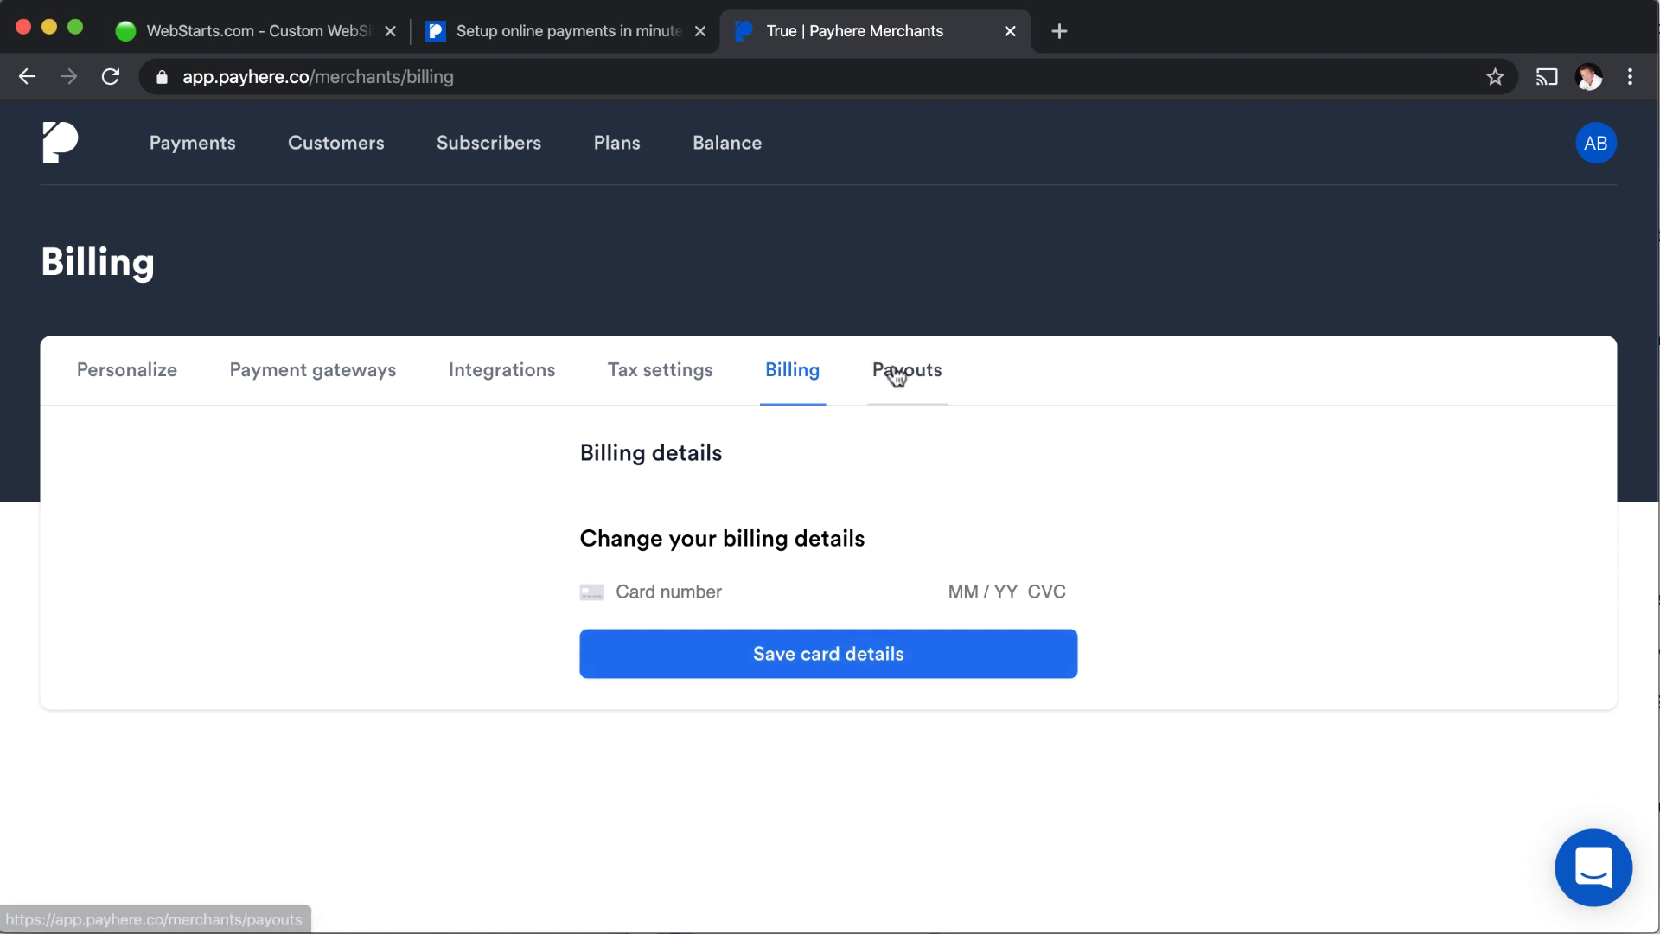
left_click(896, 375)
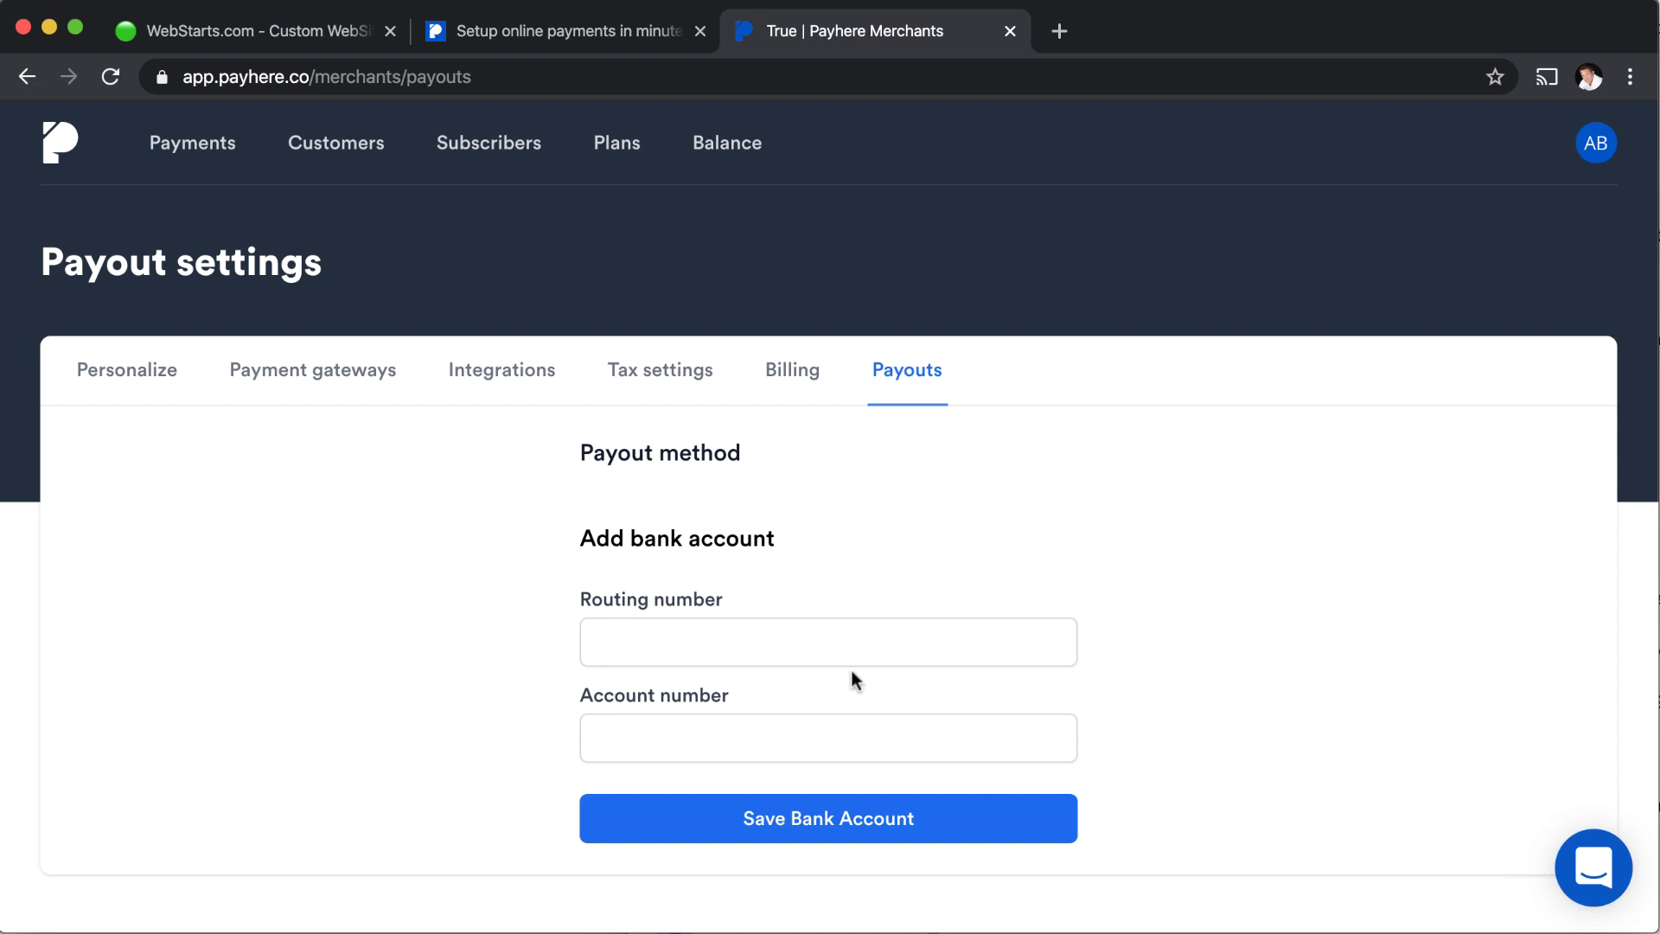
scroll(876, 718, "down", 1)
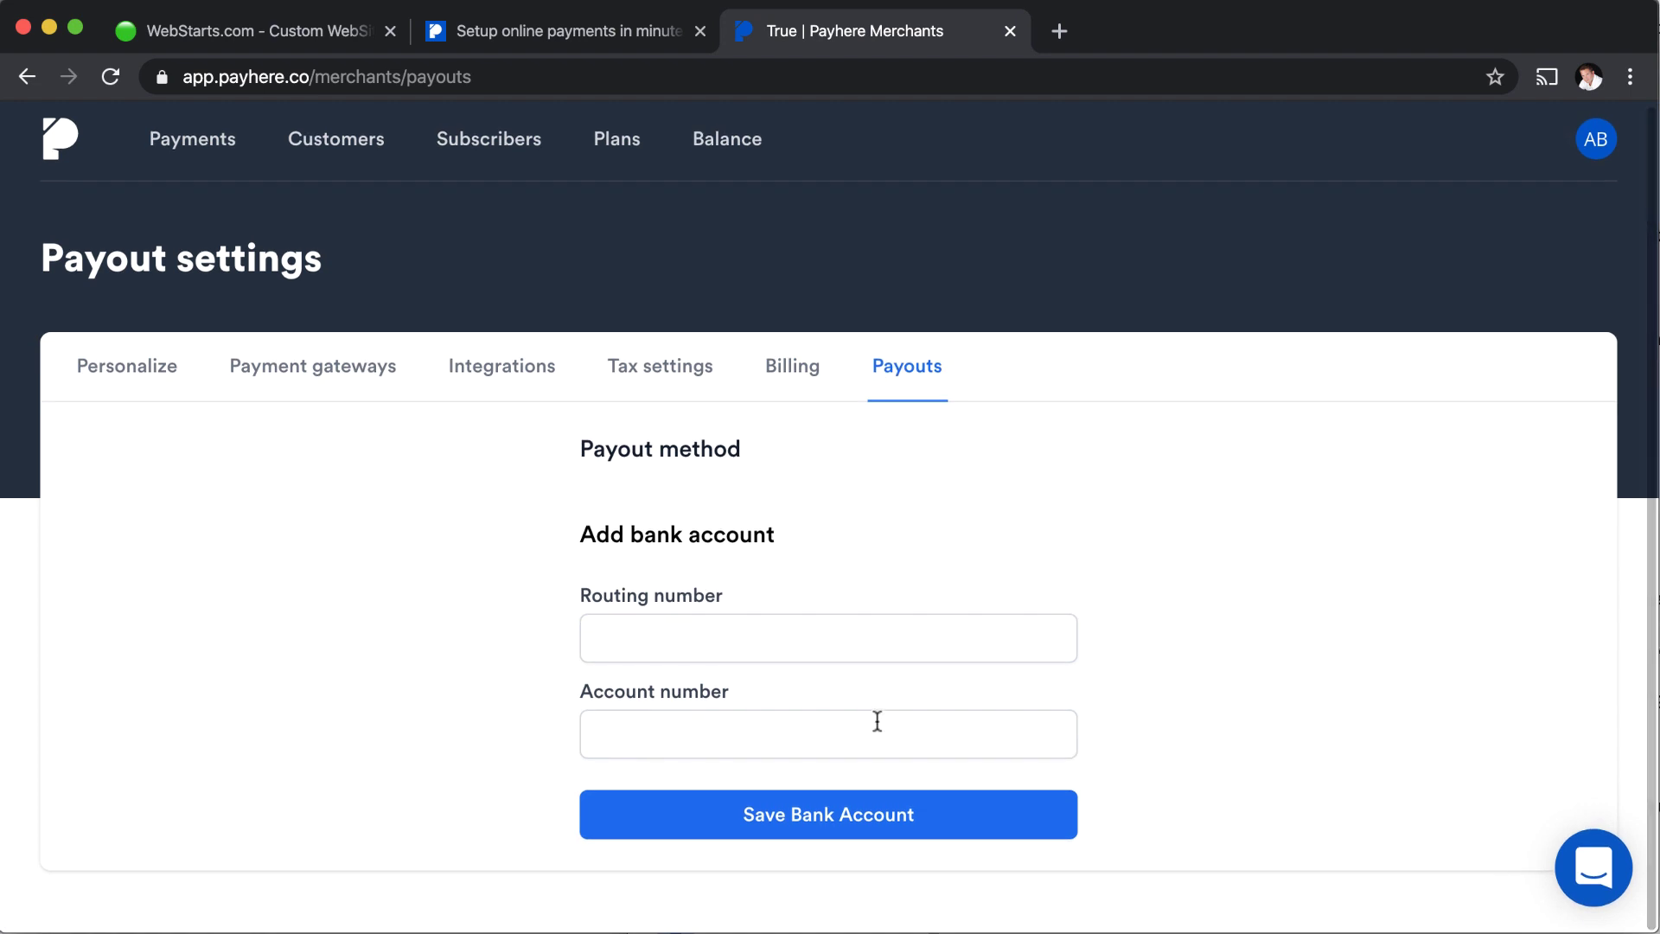
scroll(878, 715, "up", 1)
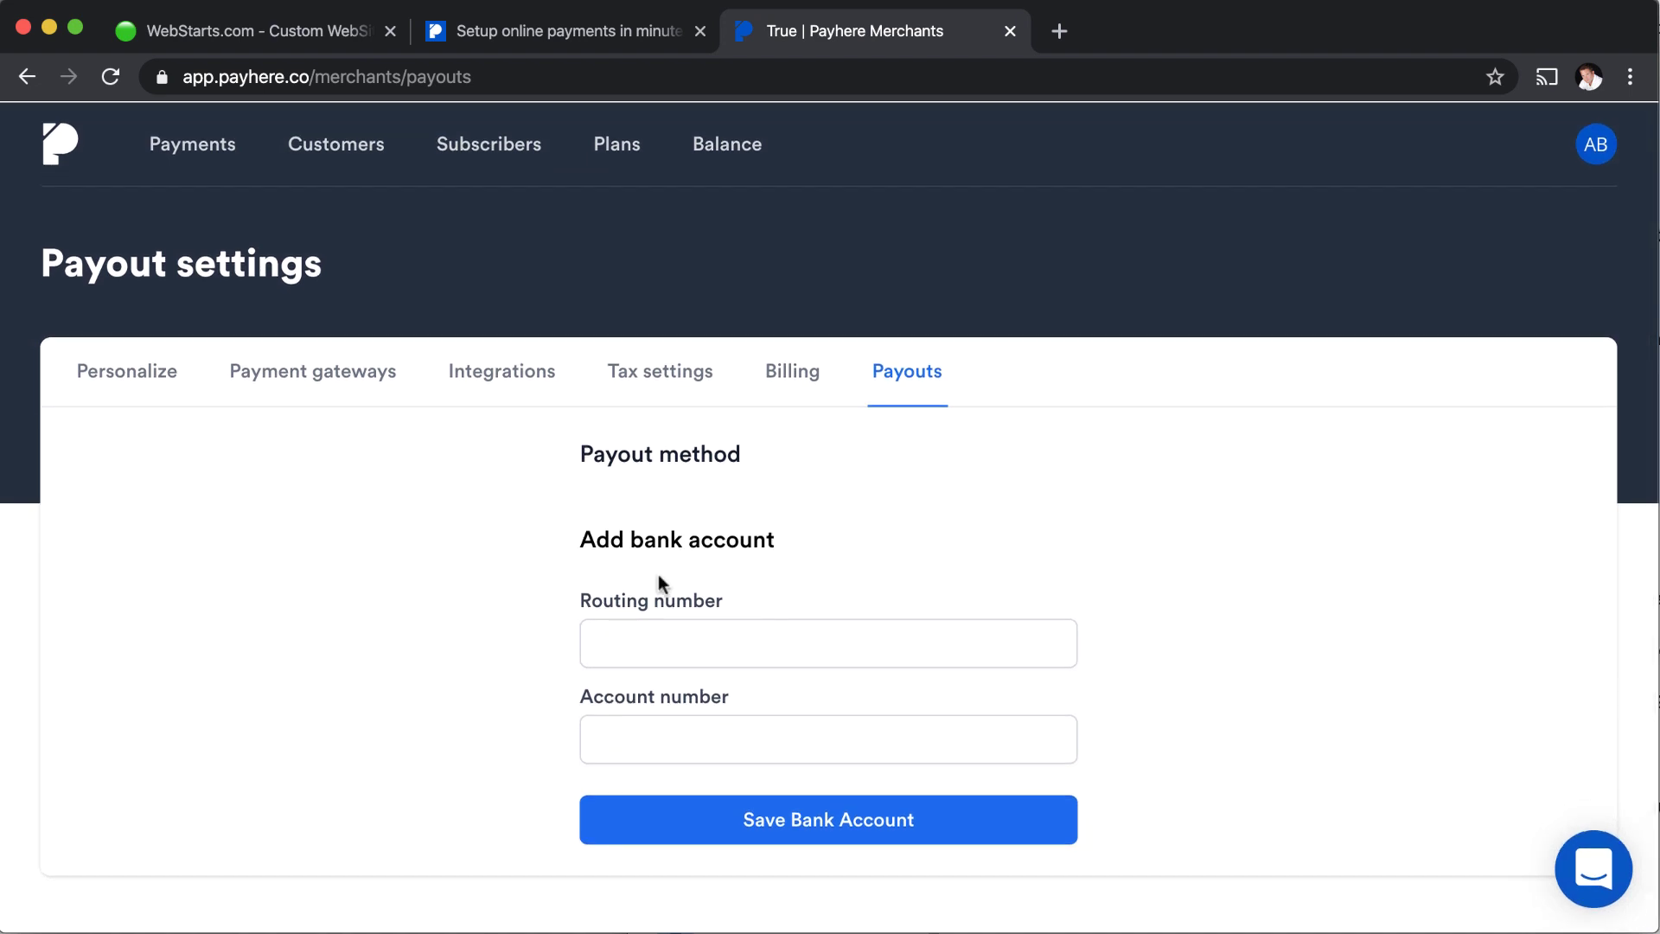
left_click(66, 173)
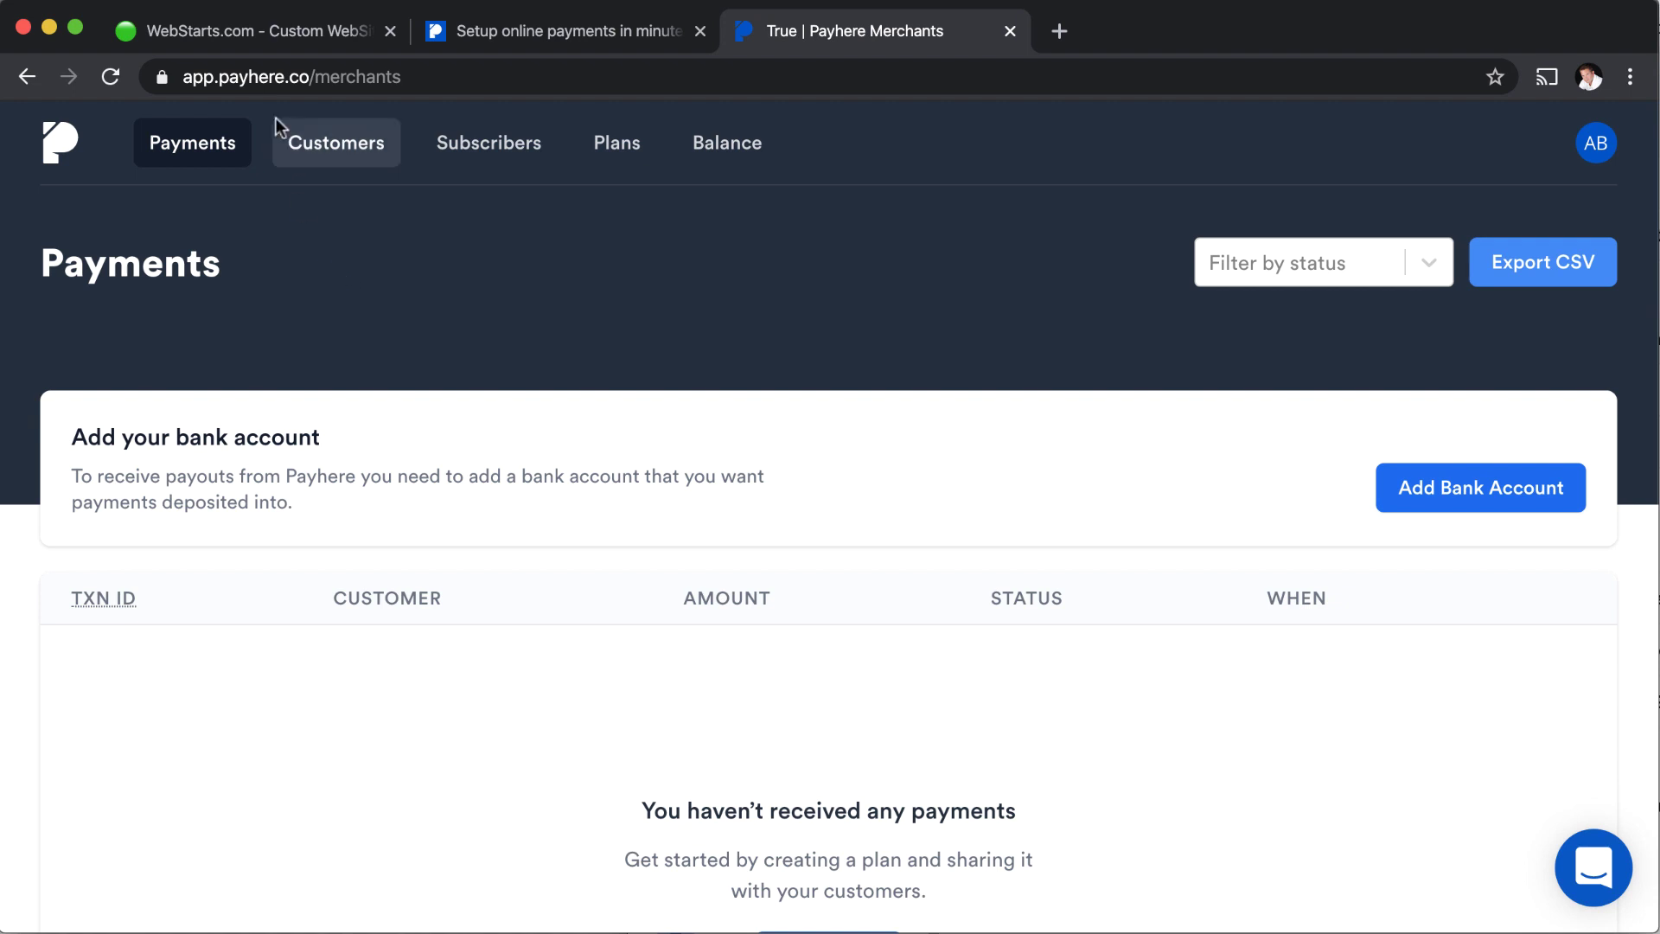
- Delete the placeholder title from the Baseball Showcase page, then show the Payhere home page
left_click(259, 30)
left_click(383, 412)
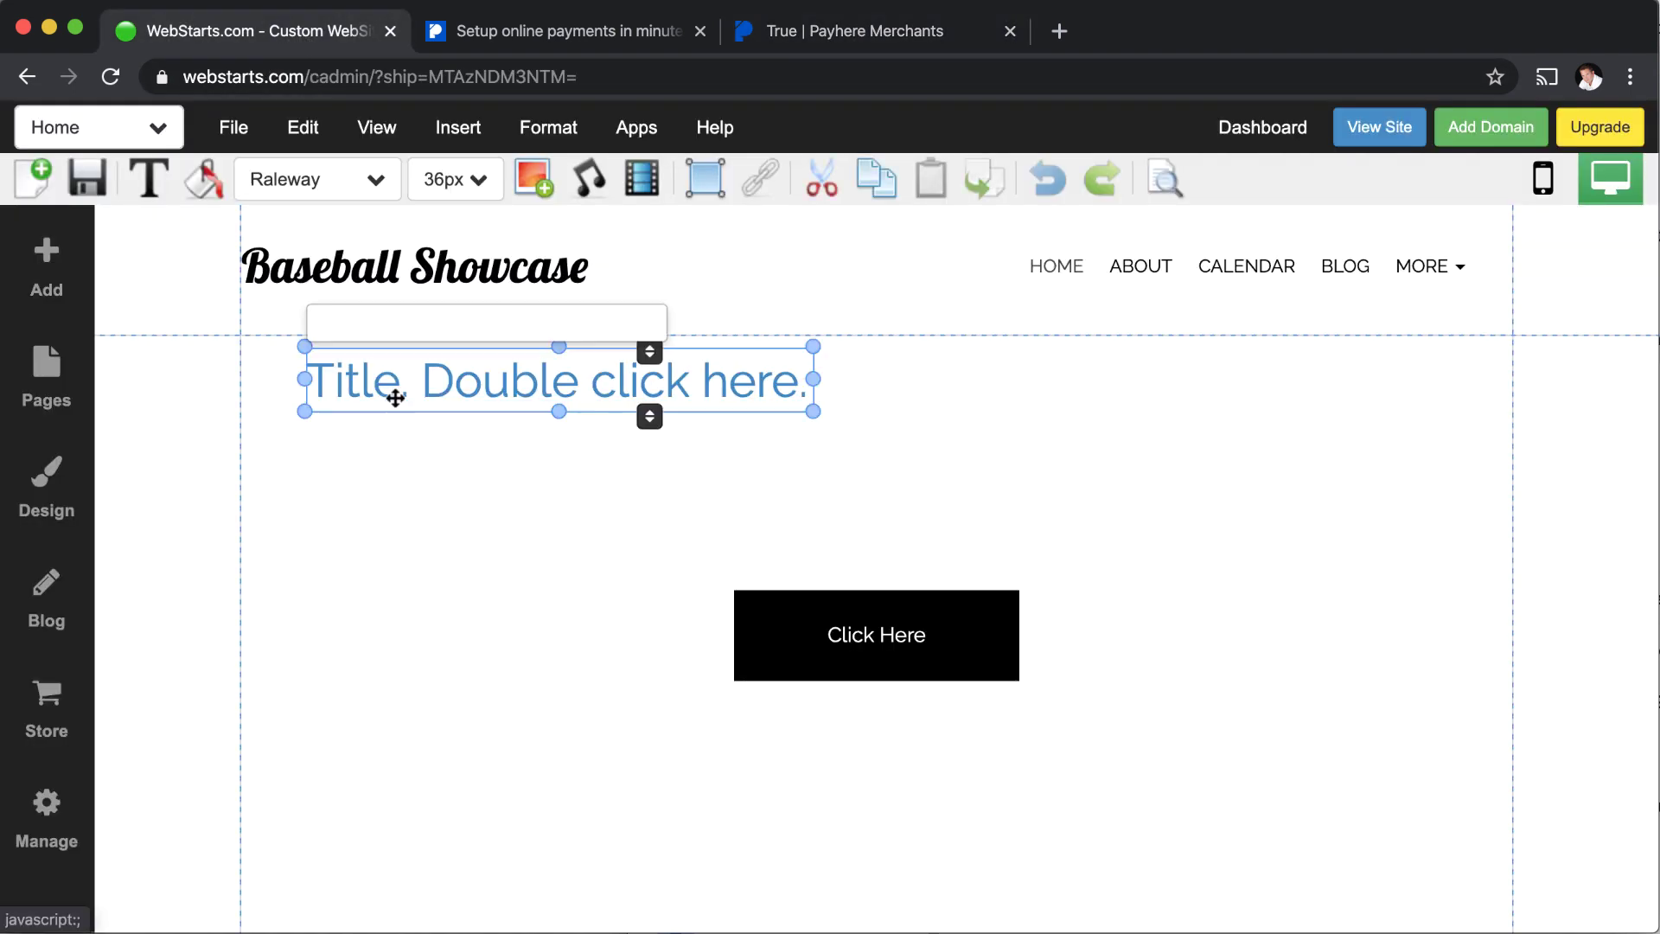
left_click(324, 325)
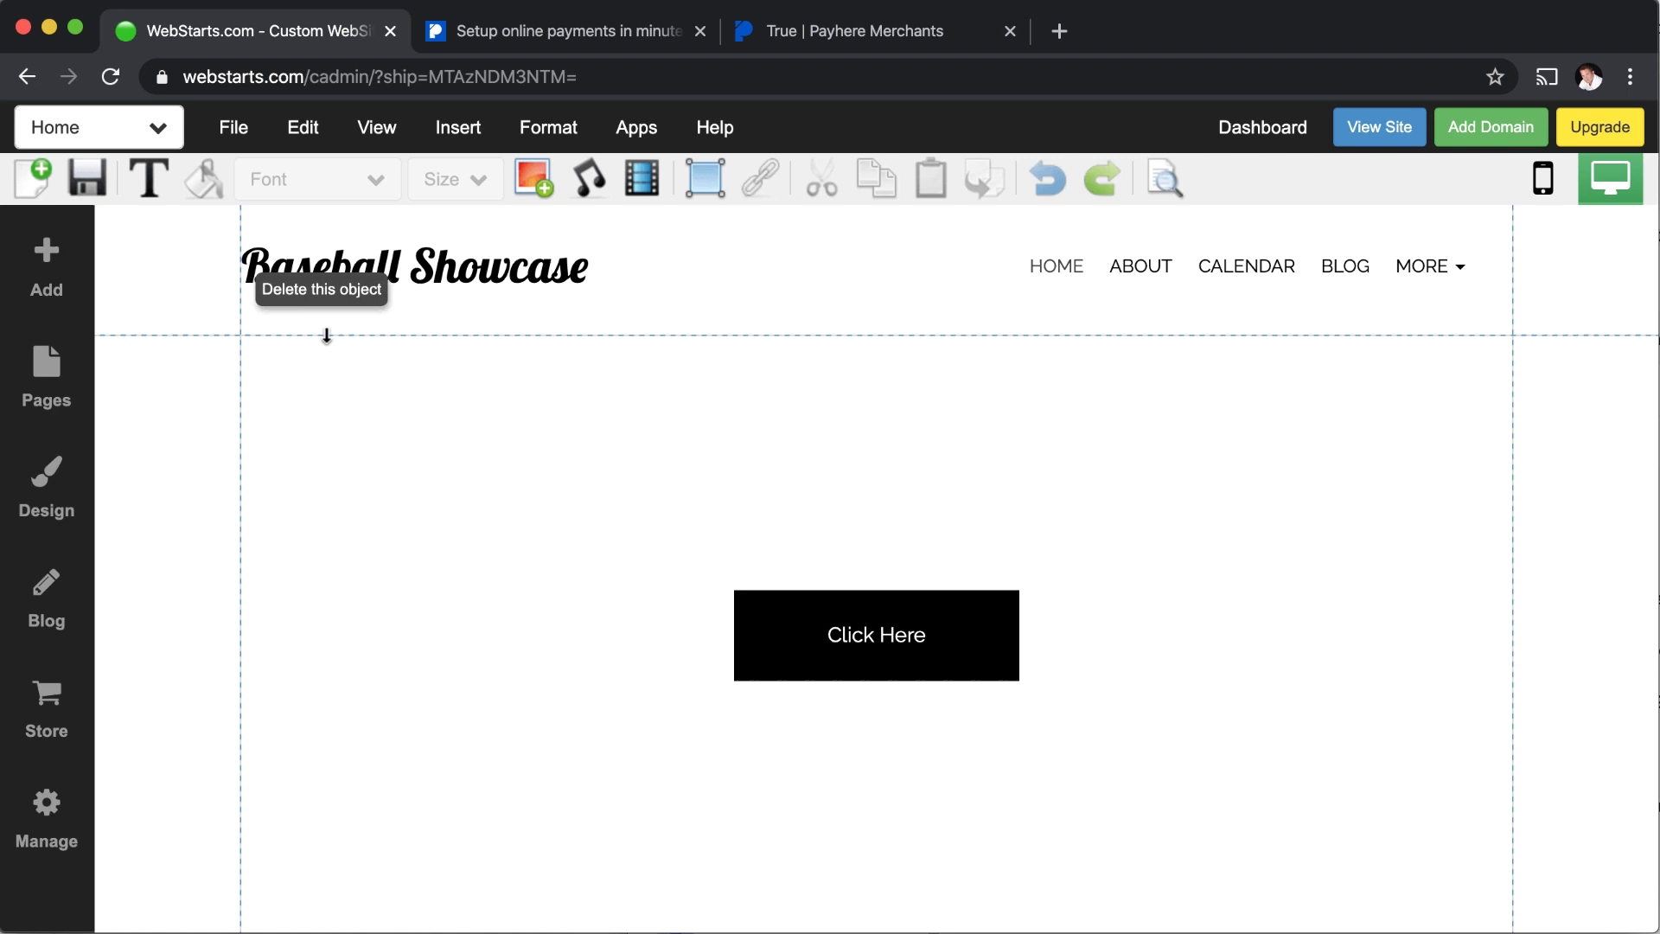
left_click(563, 33)
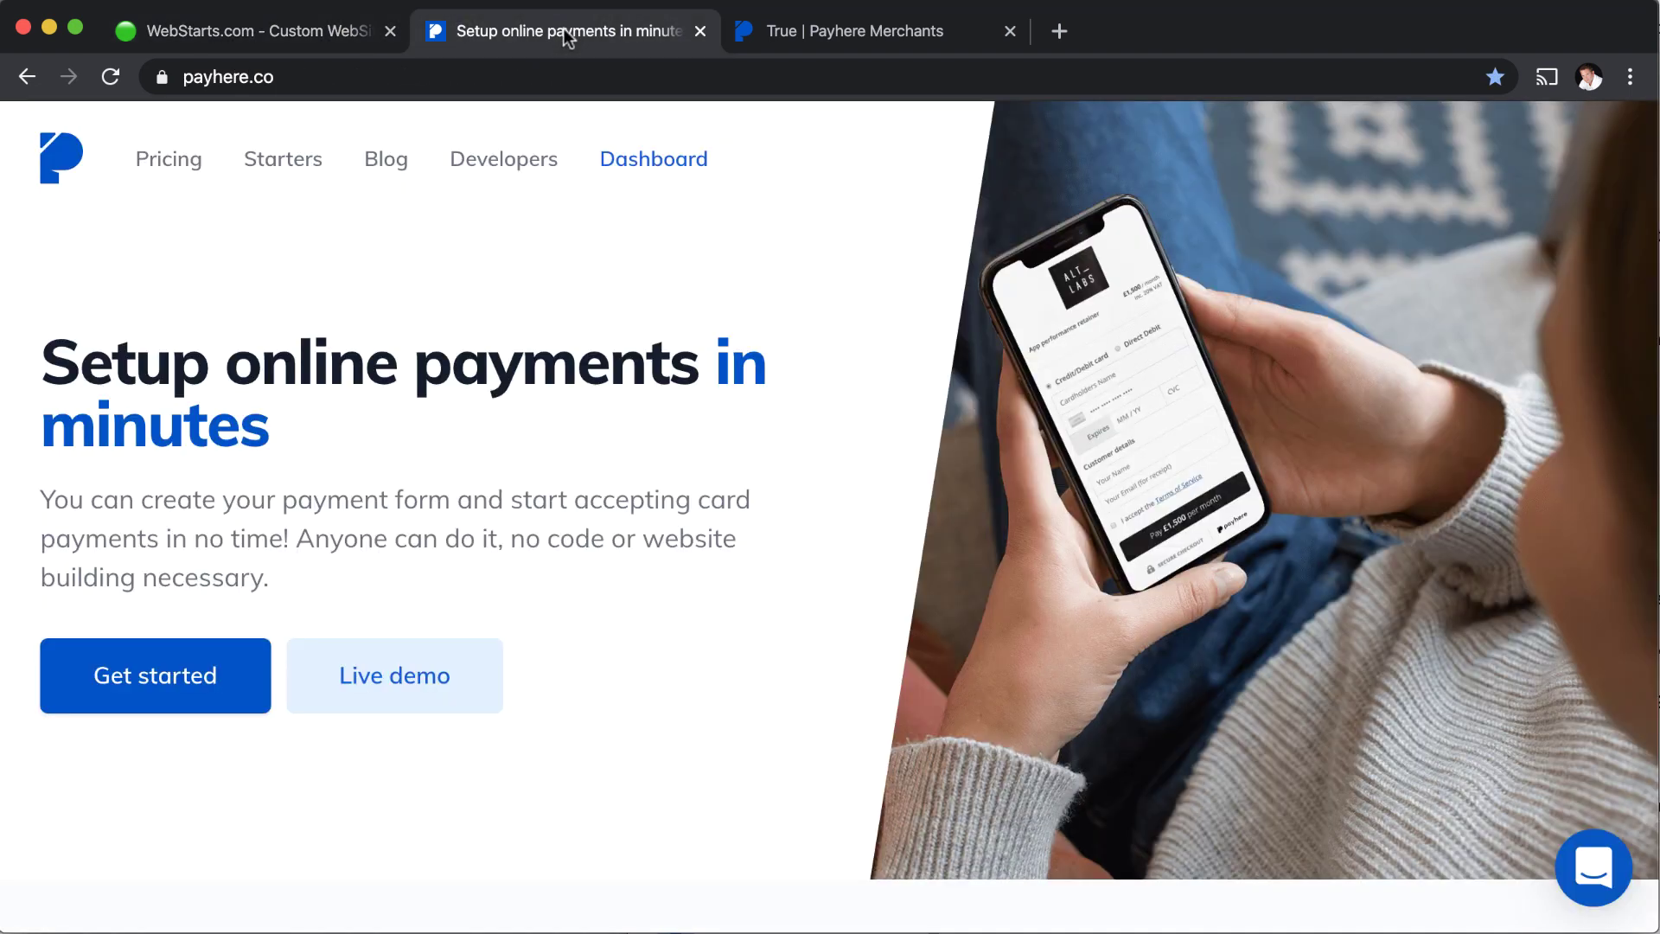